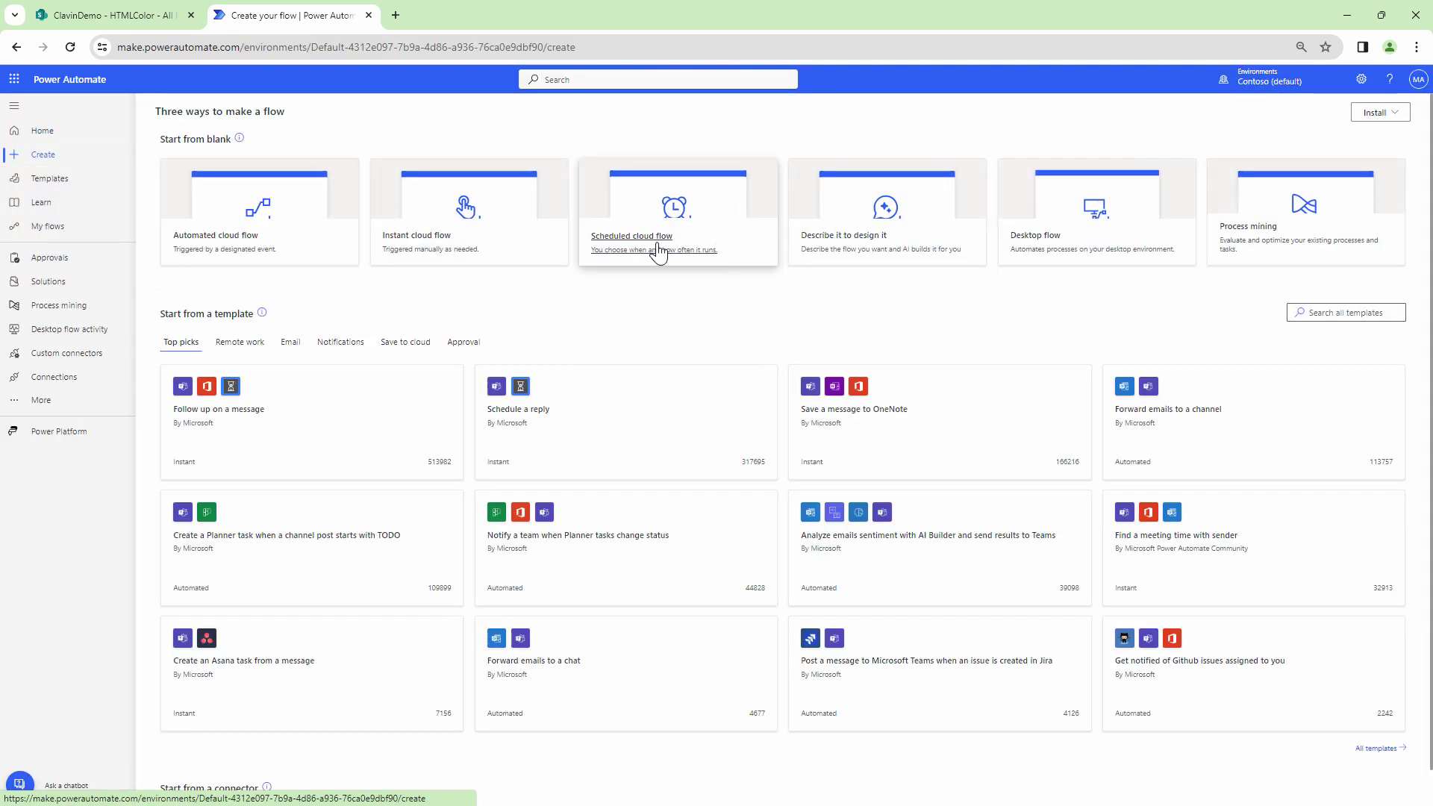
# Create an instant cloud flow with a manual trigger and add the SharePoint Get items action
pyautogui.click(428, 251)
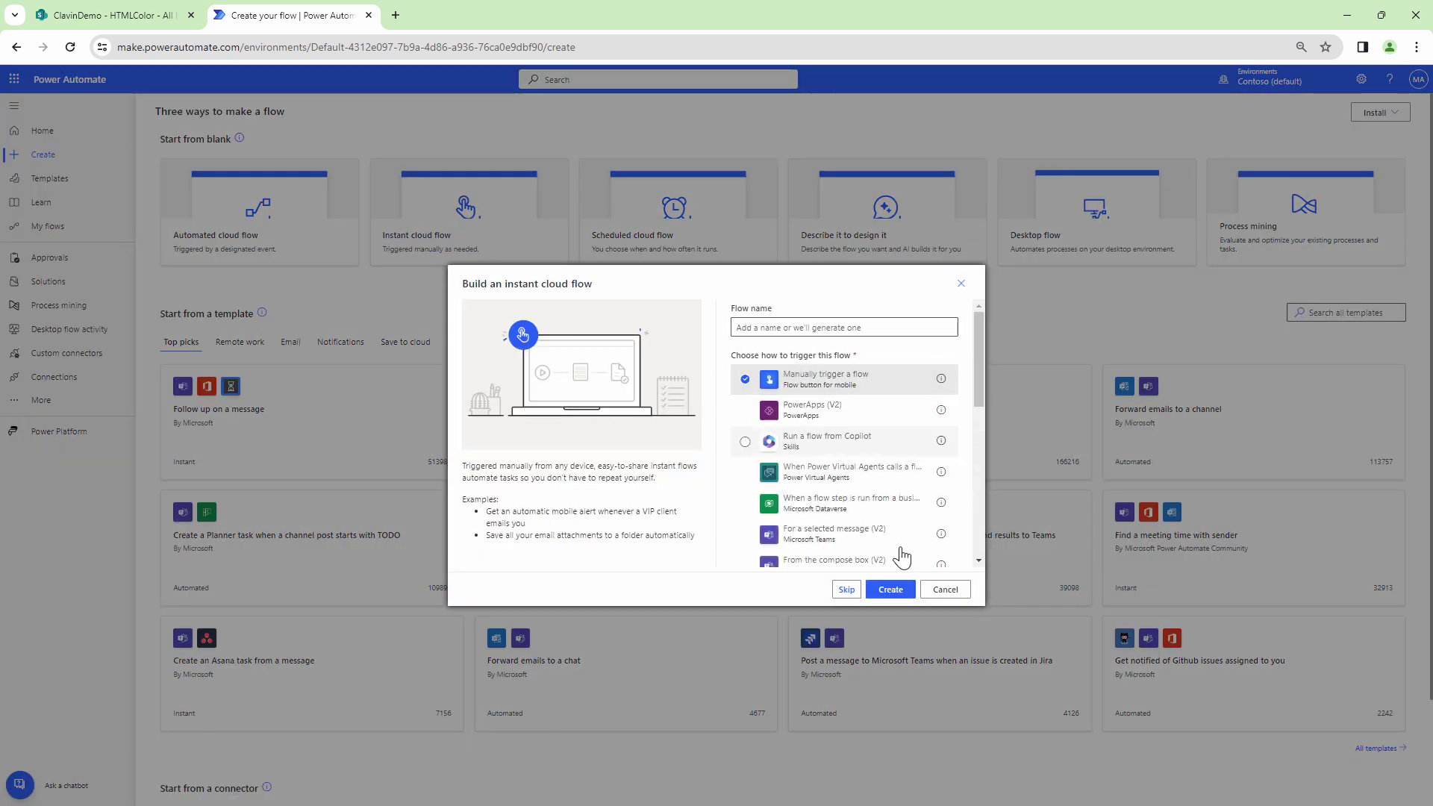
pyautogui.click(906, 593)
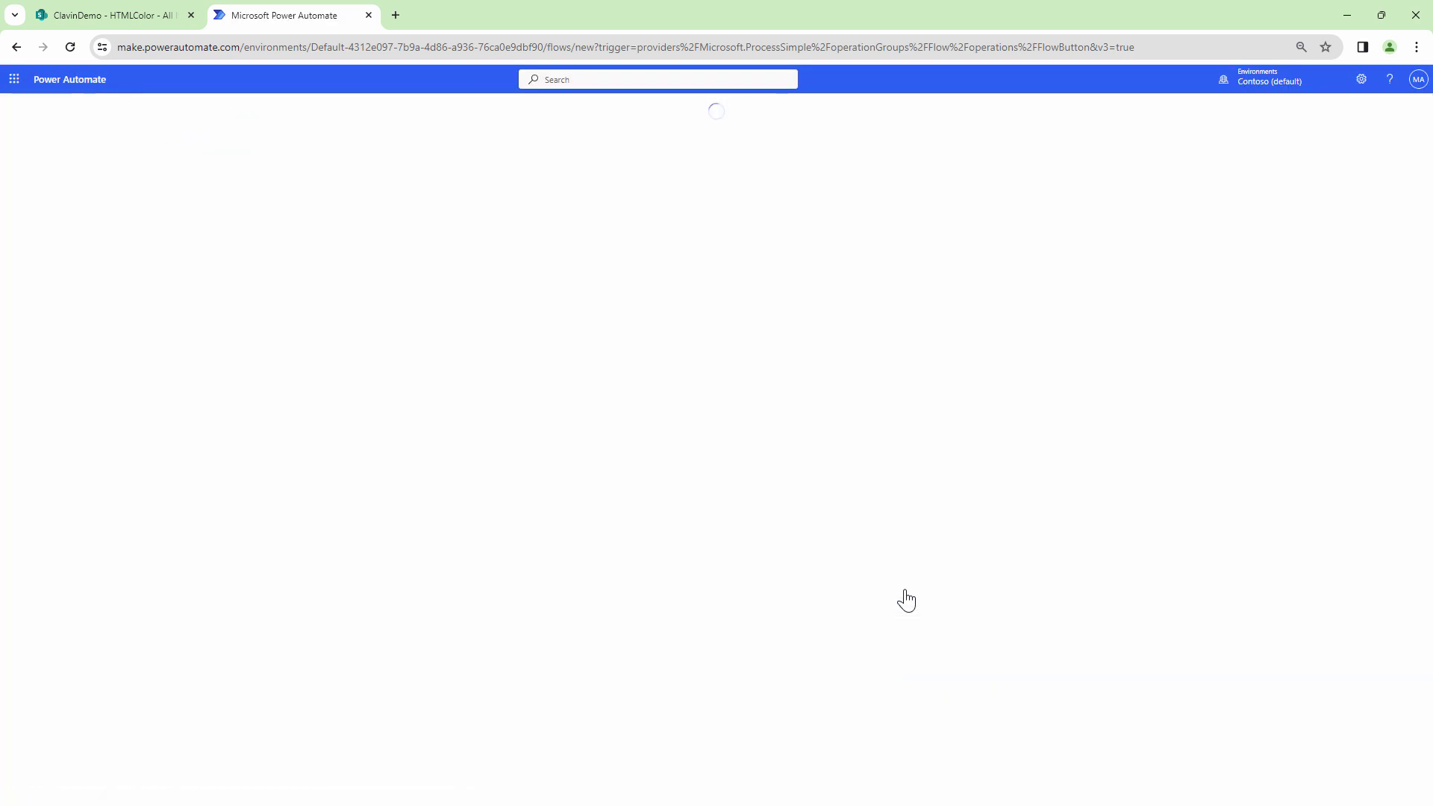
pyautogui.click(187, 176)
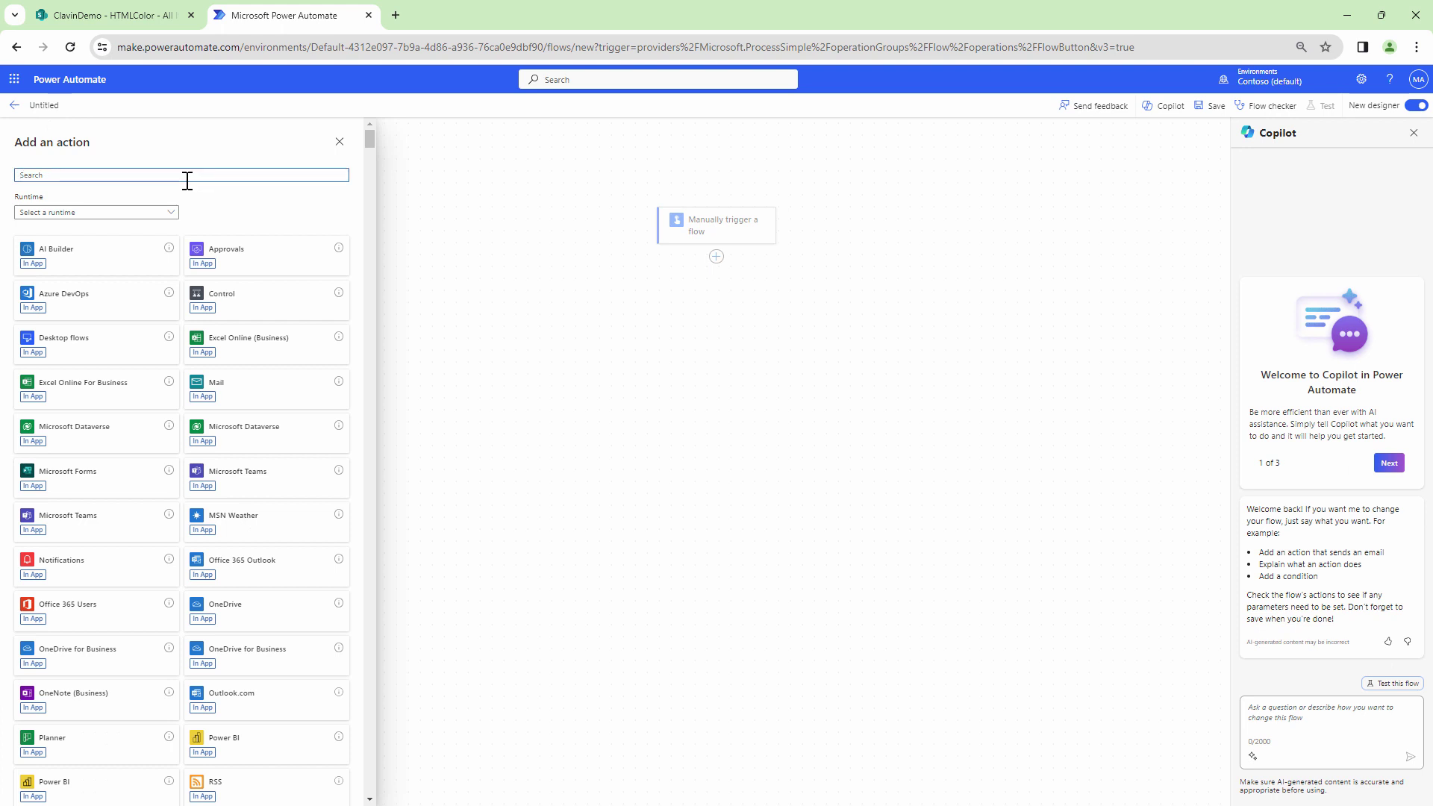
pyautogui.write('sharEPoint')
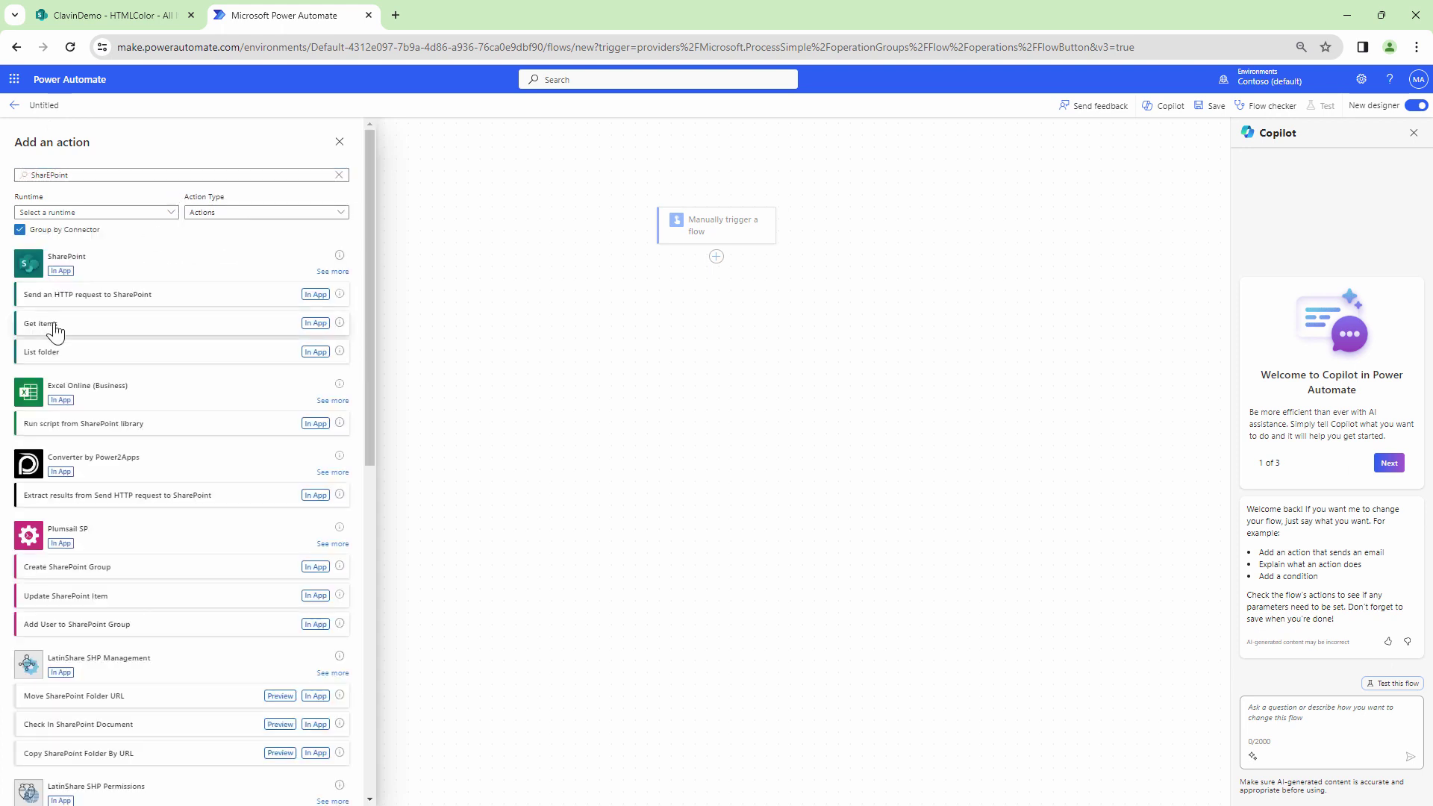
pyautogui.click(54, 324)
# Point Get items at the ClavinDemo site and the HTMLColor list
pyautogui.click(147, 218)
pyautogui.click(234, 269)
pyautogui.click(347, 257)
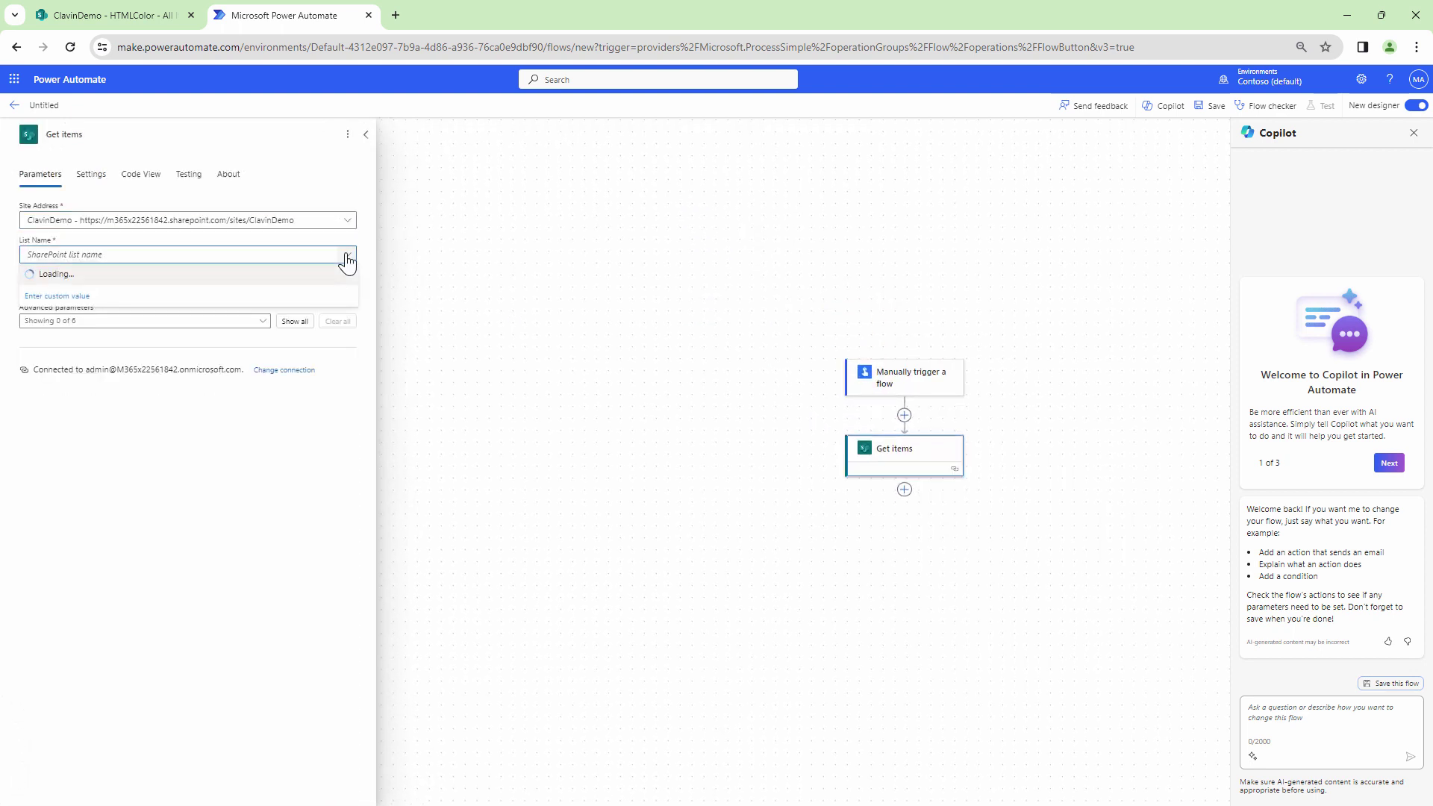
pyautogui.click(138, 276)
pyautogui.hotkey('ctrl', '0')
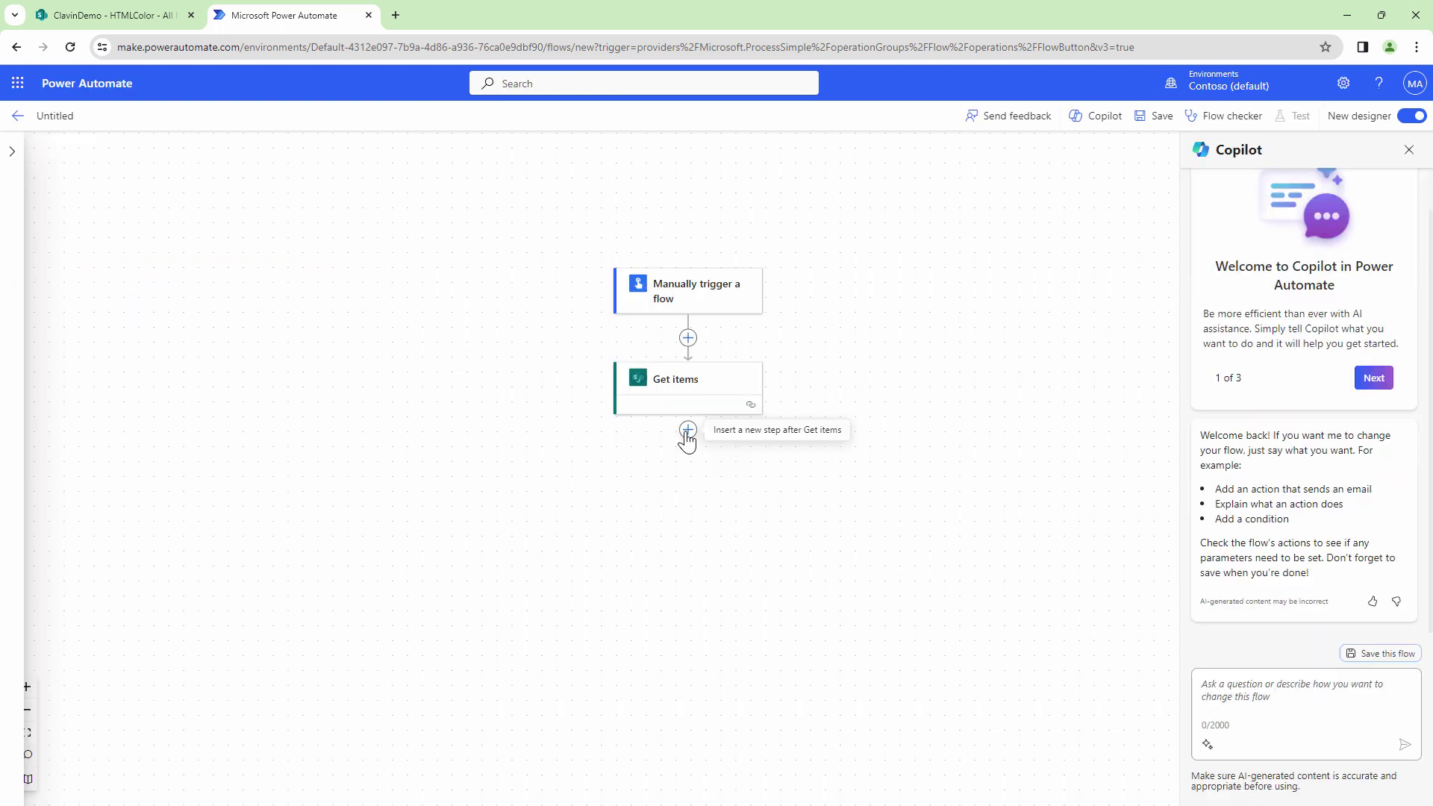
# Add an Initialize variable step named HTMLTable of type String after Get items
pyautogui.click(688, 431)
pyautogui.click(734, 433)
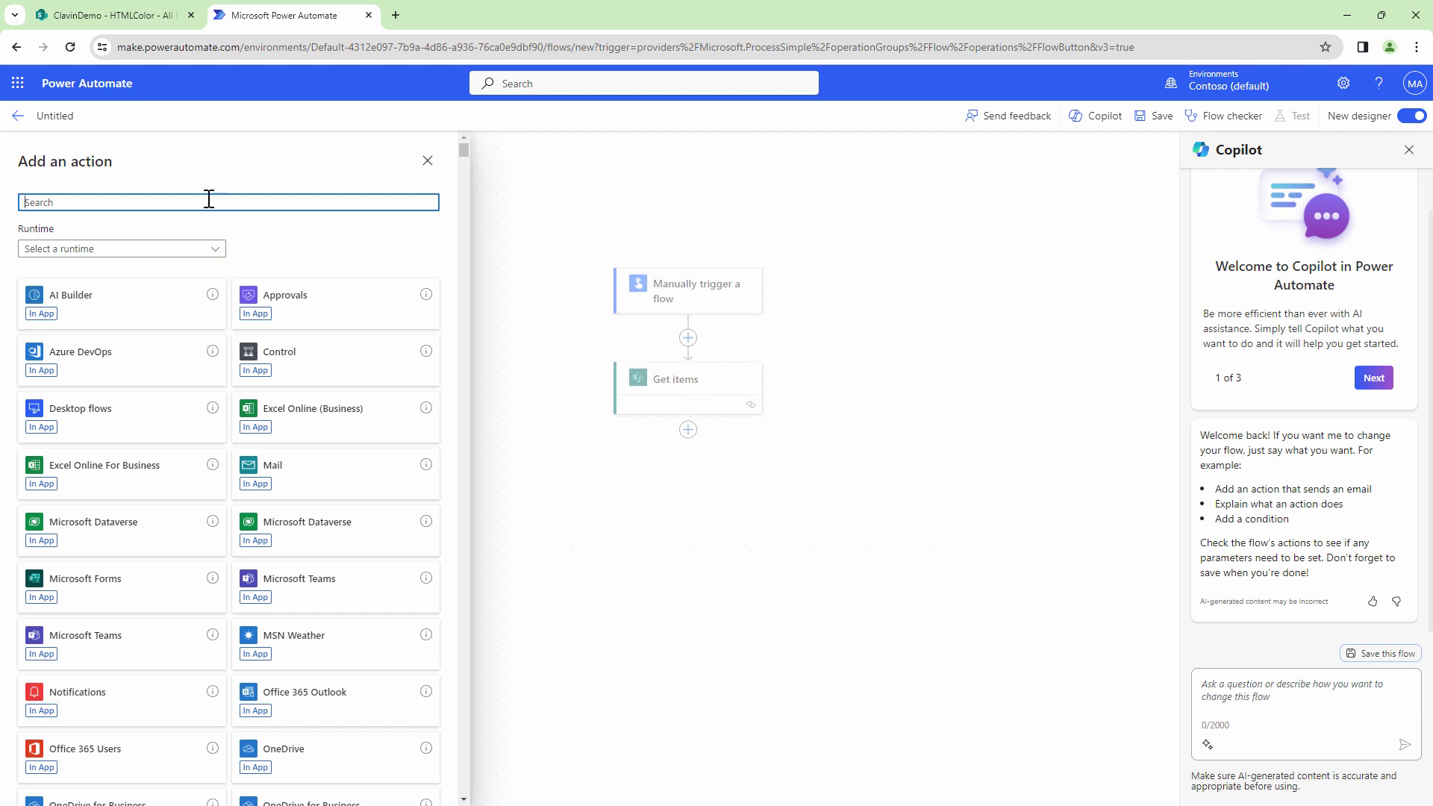
pyautogui.write('initia')
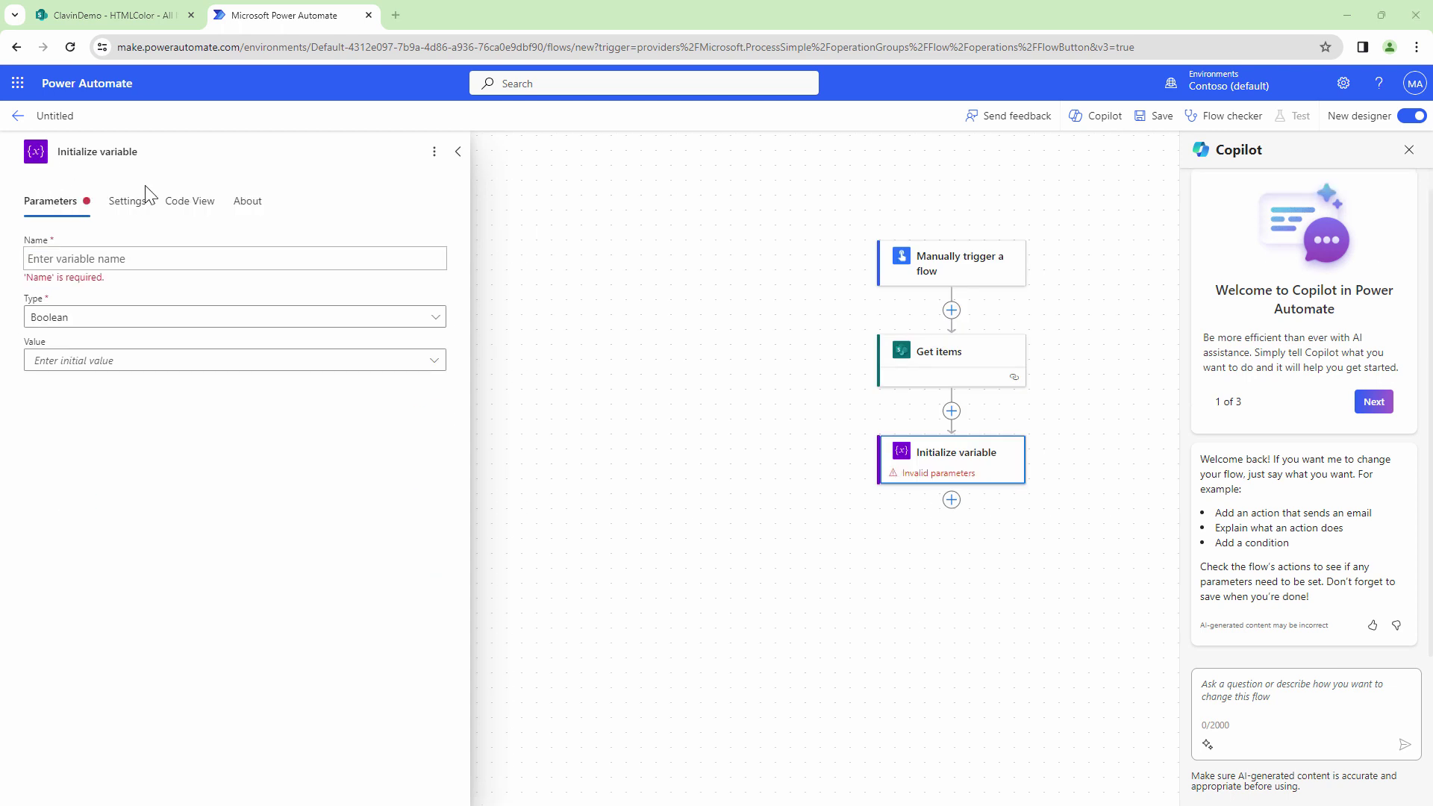
pyautogui.click(118, 259)
pyautogui.write('HTMLTable')
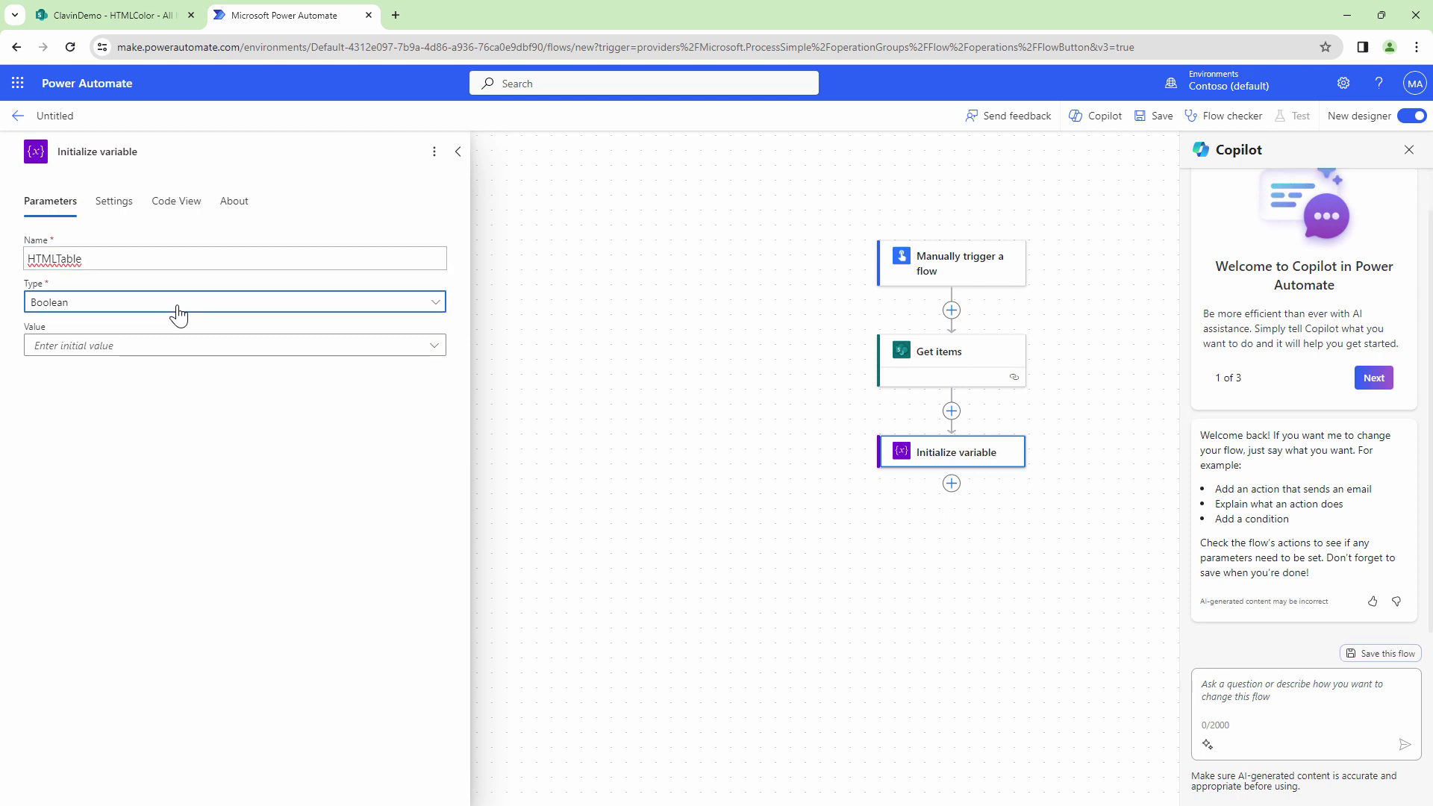
pyautogui.click(175, 303)
pyautogui.click(74, 407)
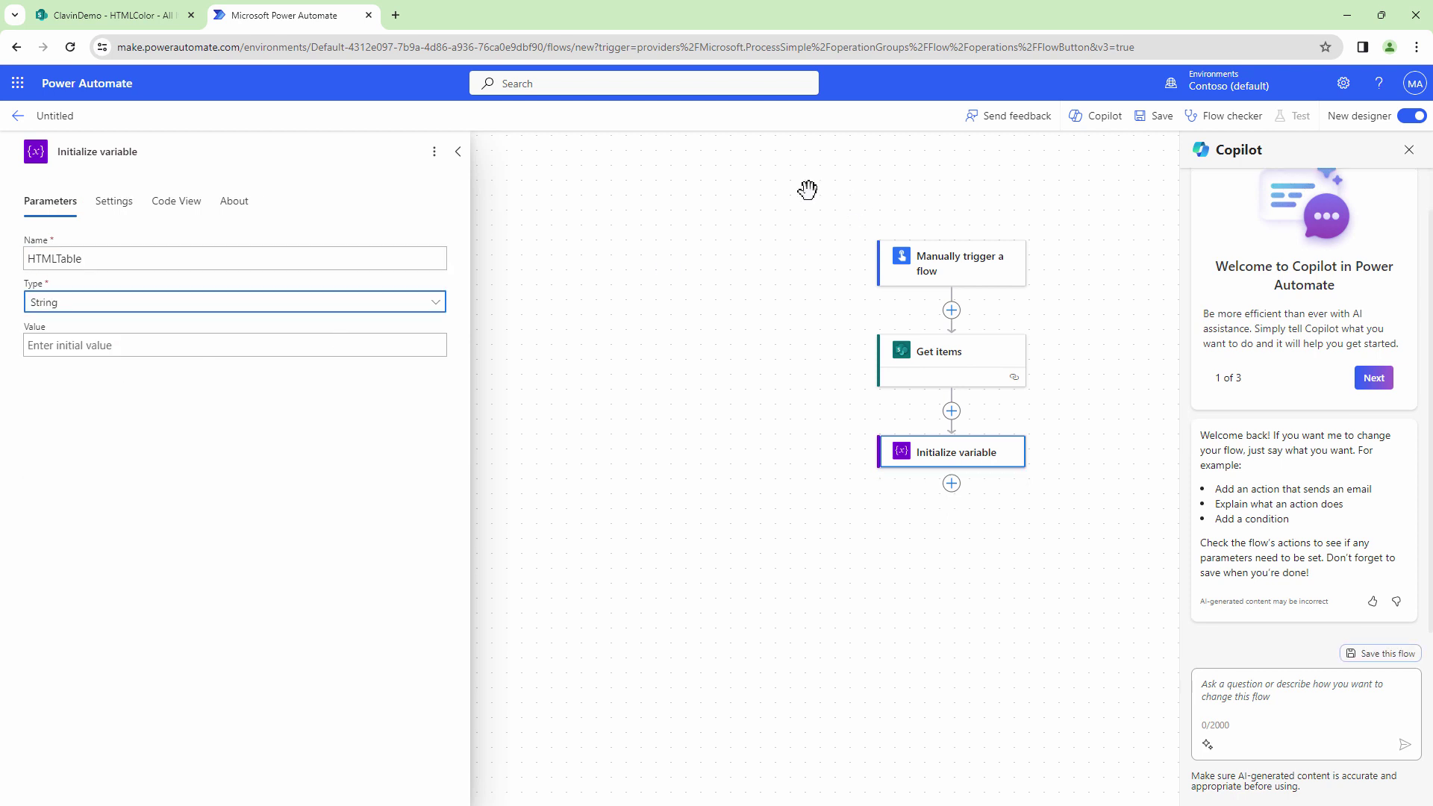
pyautogui.click(952, 483)
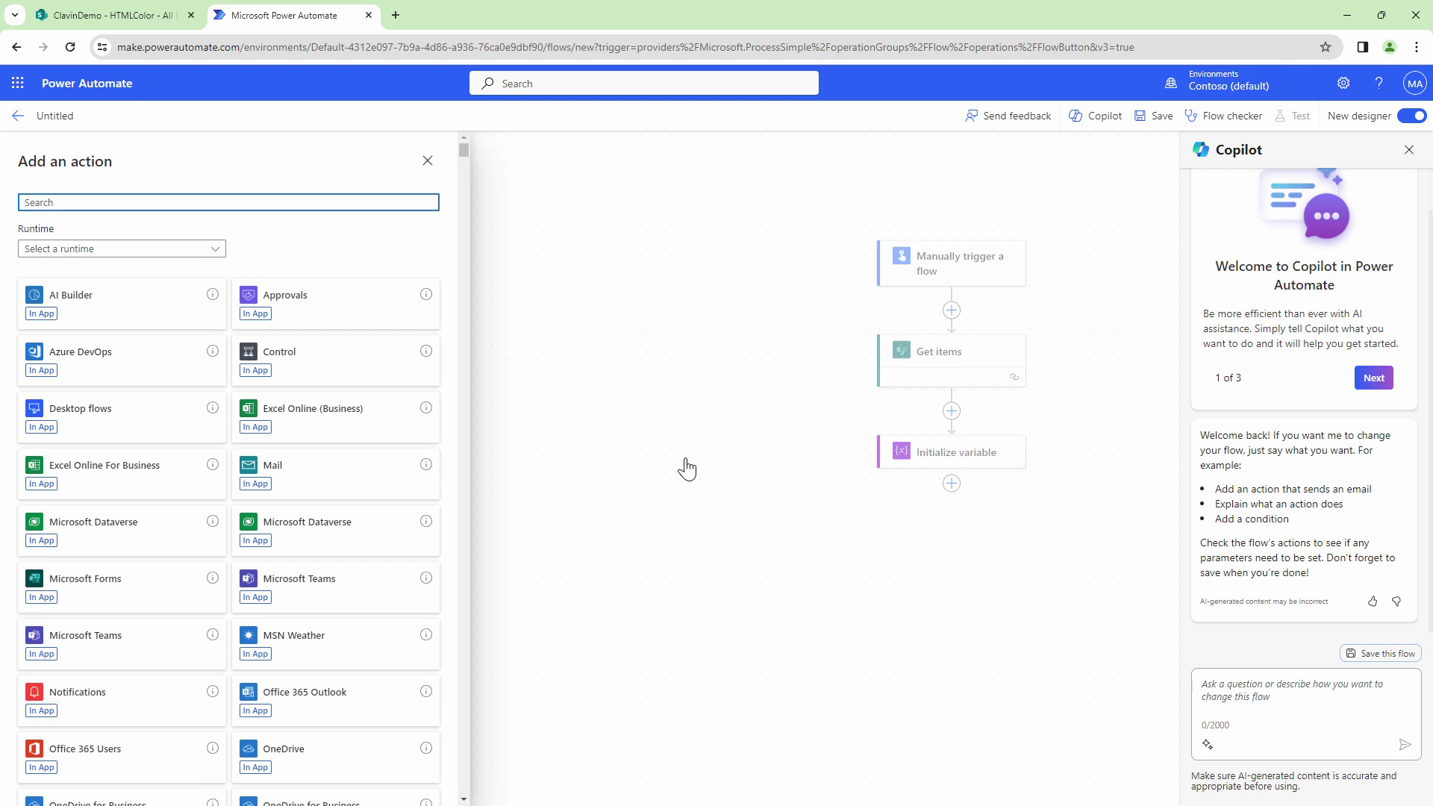
# Close the Copilot pane and action picker, and collapse the side details panel
pyautogui.click(1409, 150)
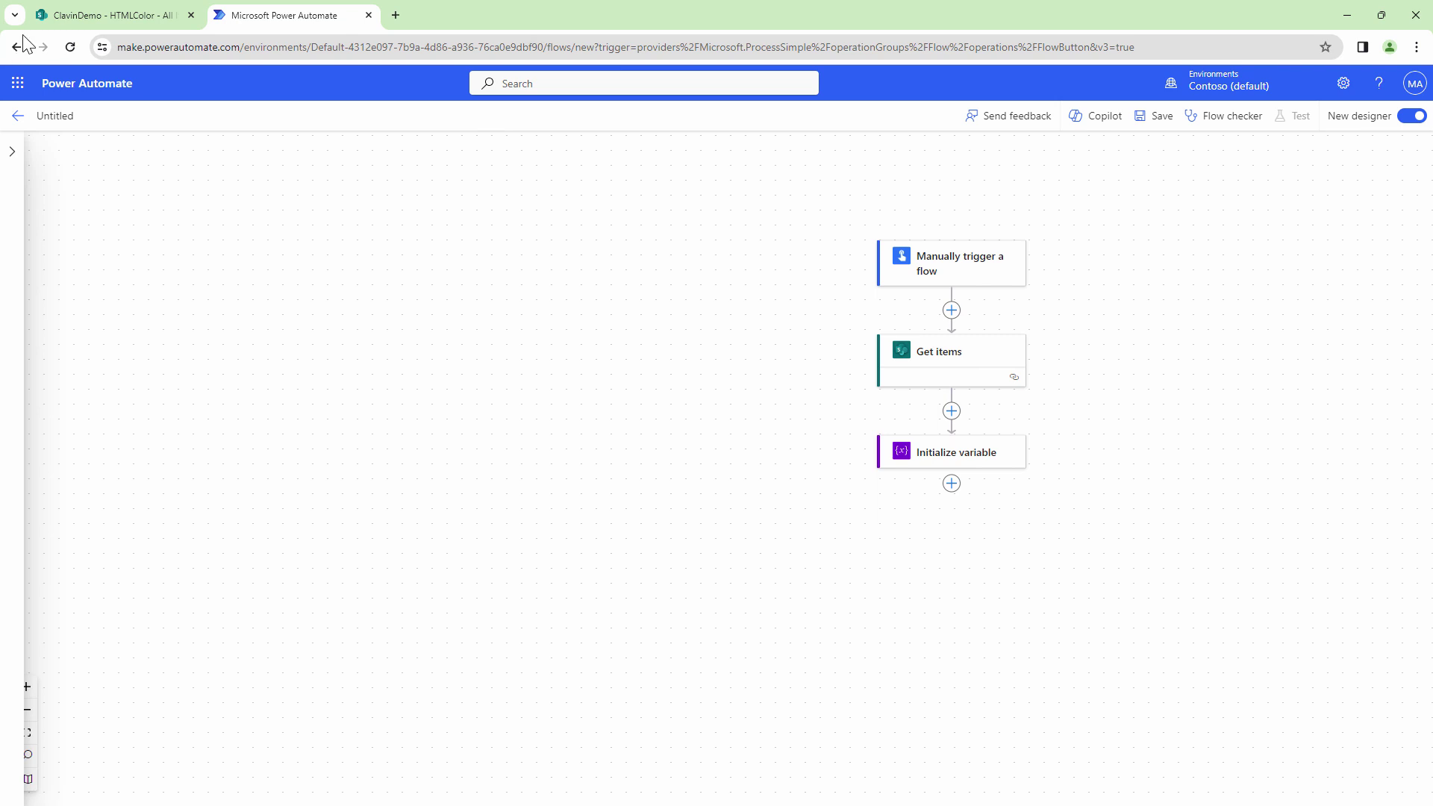
pyautogui.click(11, 143)
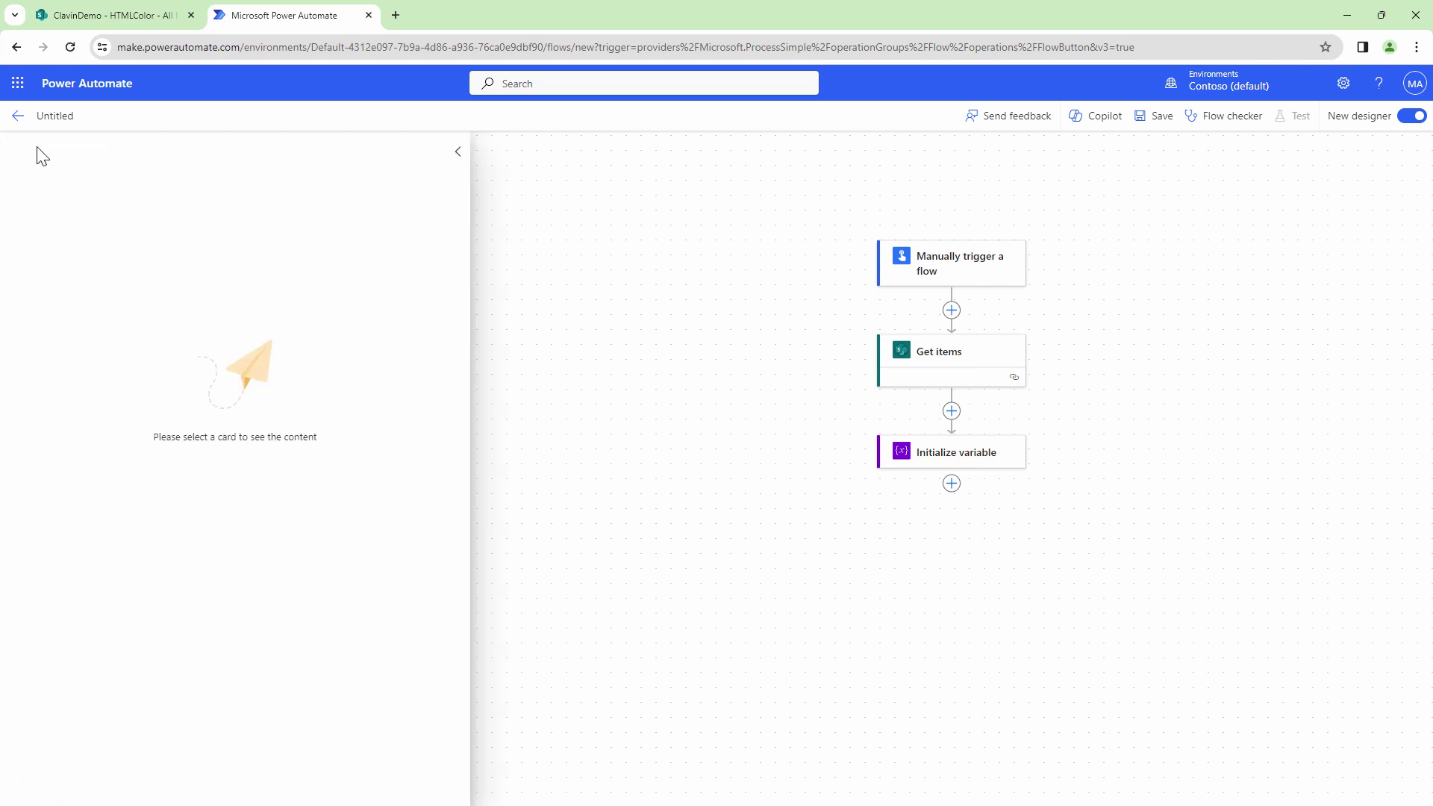
pyautogui.click(460, 153)
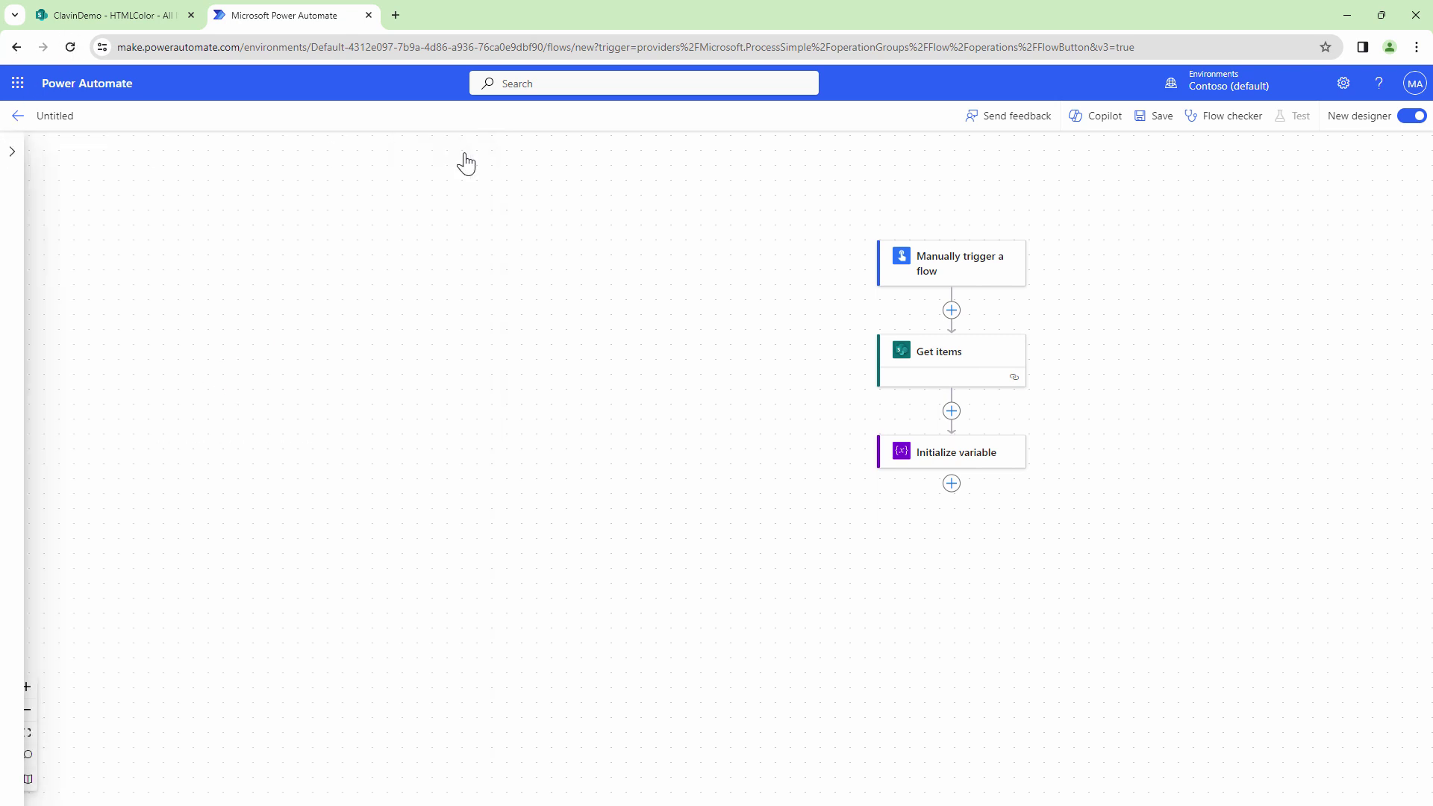
pyautogui.click(953, 489)
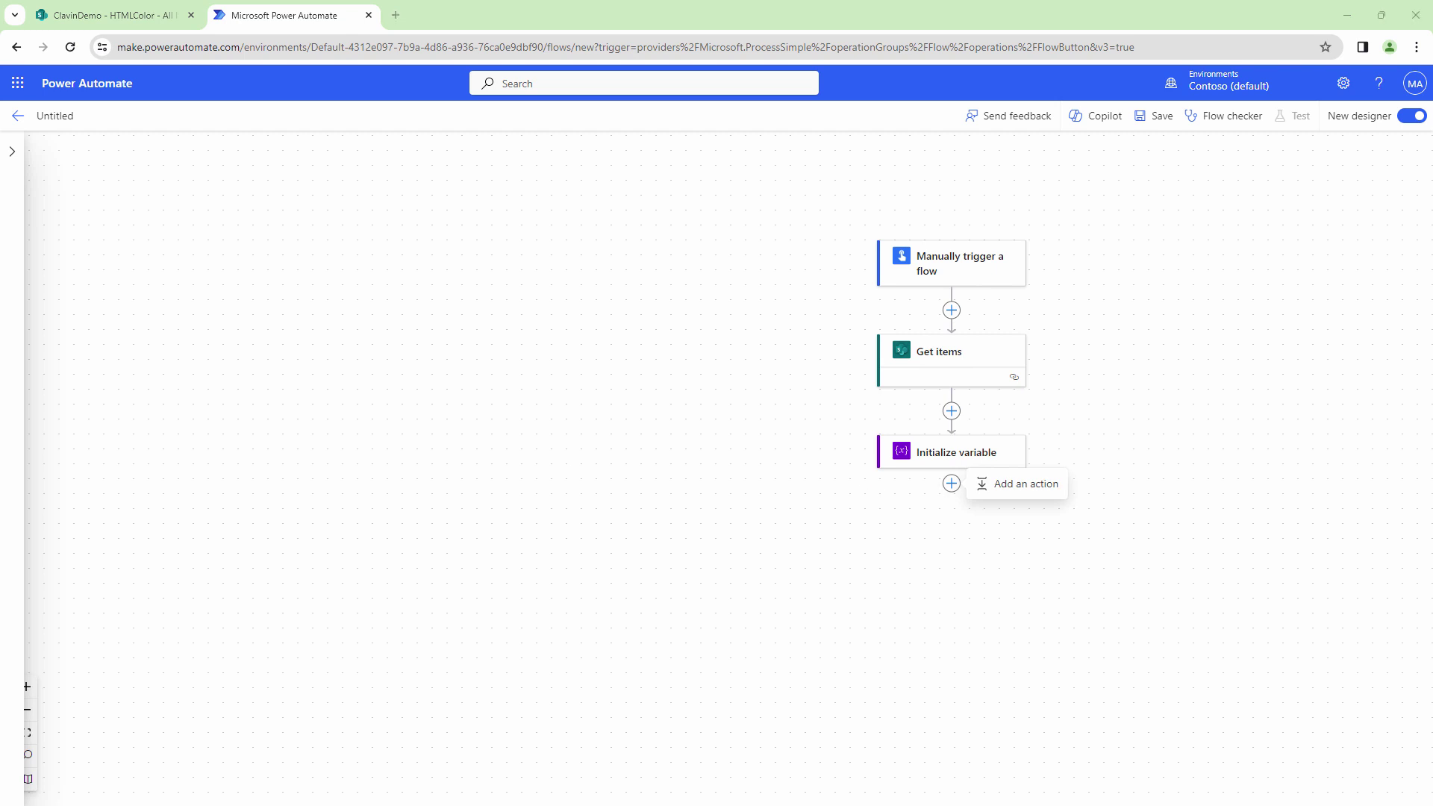
# Add an Append to string variable action targeting the HTMLTable variable
pyautogui.click(1027, 484)
pyautogui.write('Append')
pyautogui.click(149, 473)
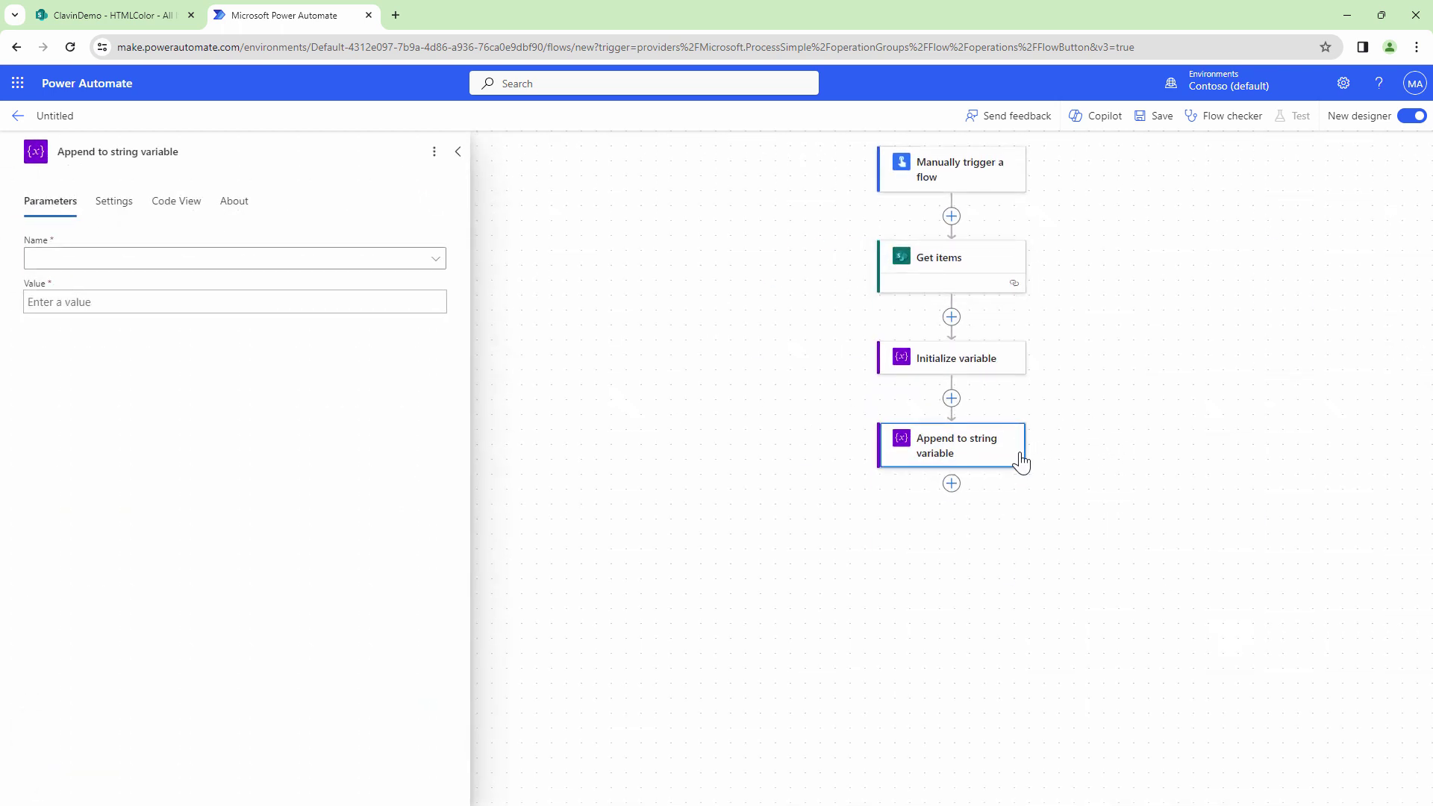
pyautogui.click(427, 261)
pyautogui.click(289, 282)
# Make the appended value's first line <td>Title</td> using the item's Title dynamic content
pyautogui.click(105, 301)
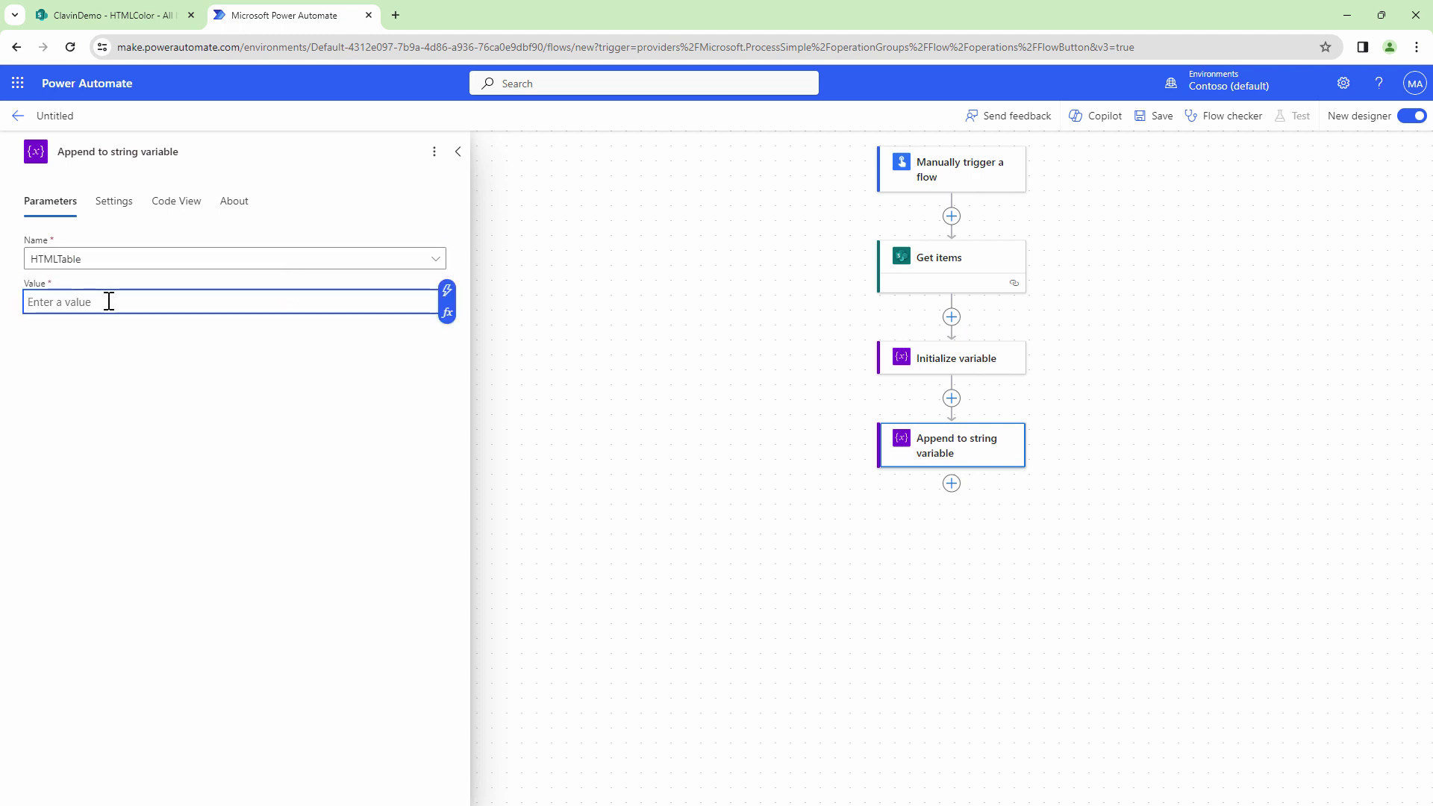
pyautogui.write('<>')
pyautogui.write('td>')
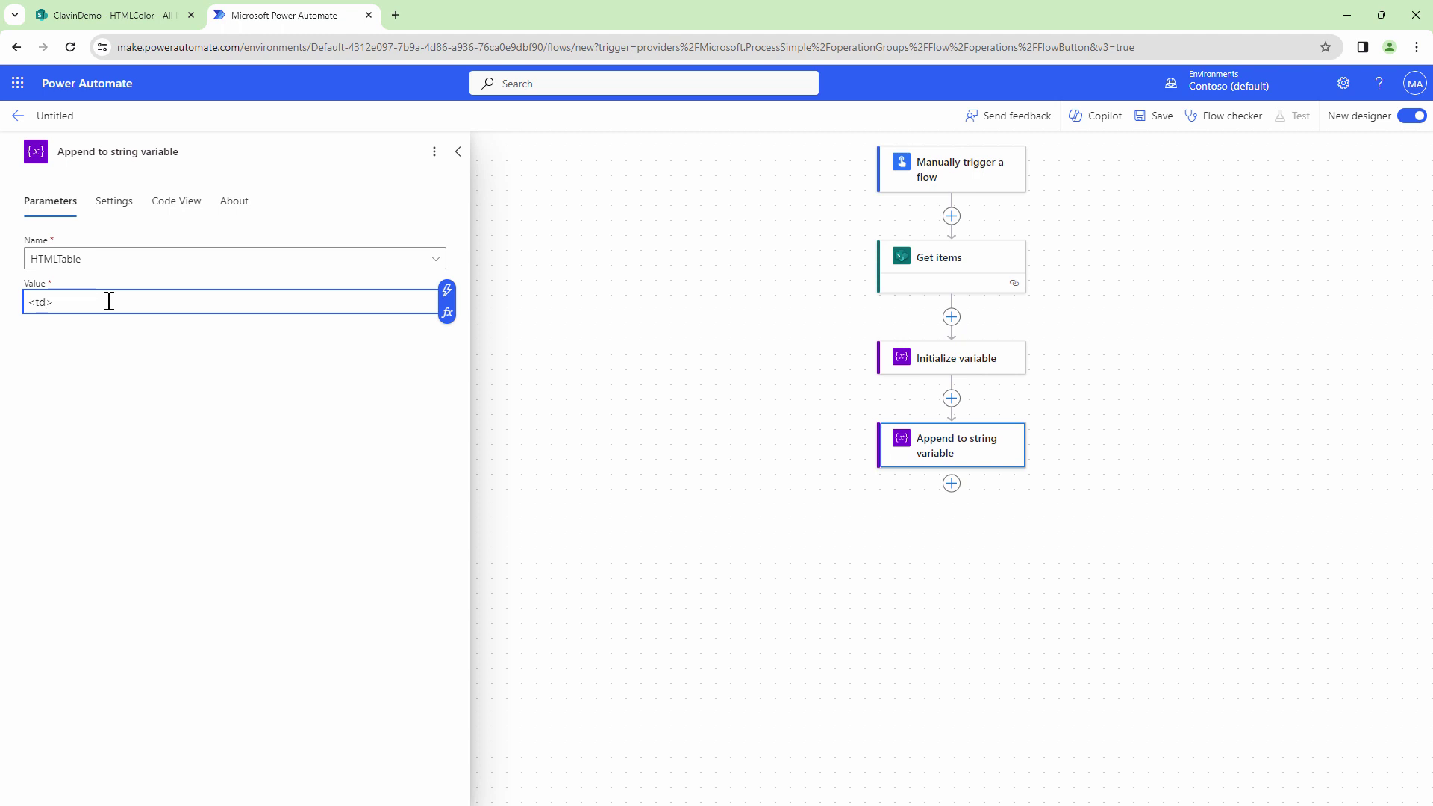
pyautogui.write('<>')
pyautogui.press('Left')
pyautogui.write('/td')
pyautogui.click(52, 304)
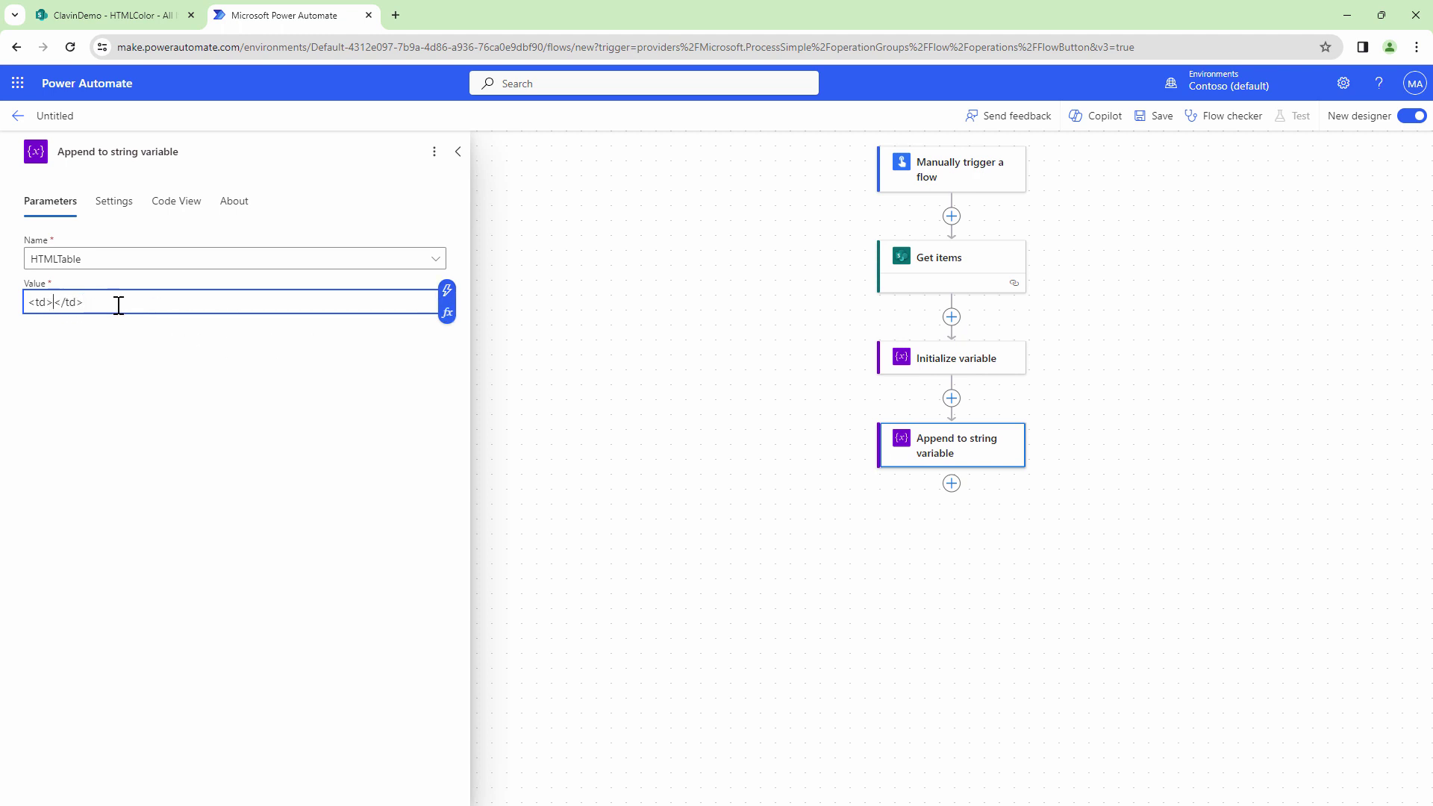
pyautogui.click(446, 294)
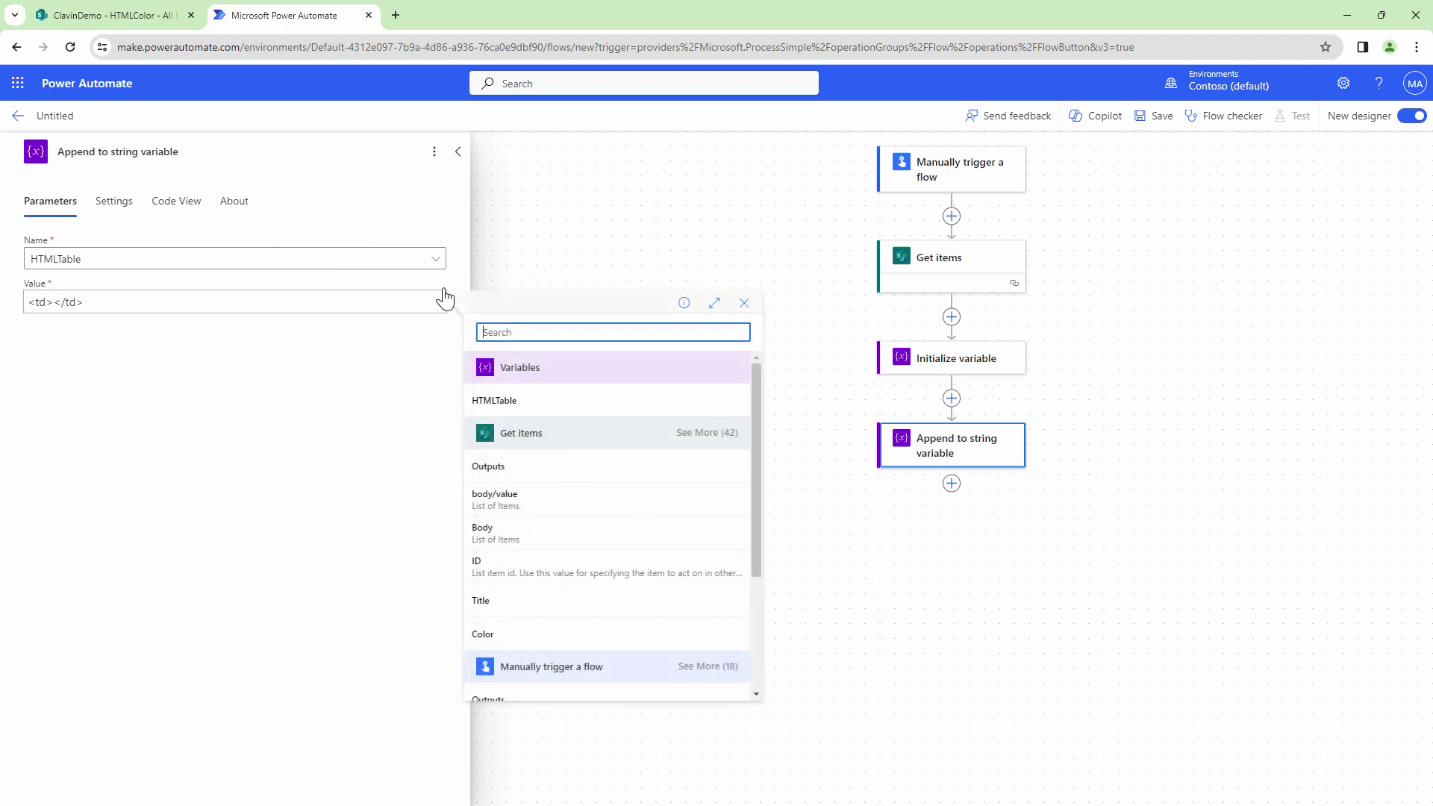
pyautogui.click(576, 608)
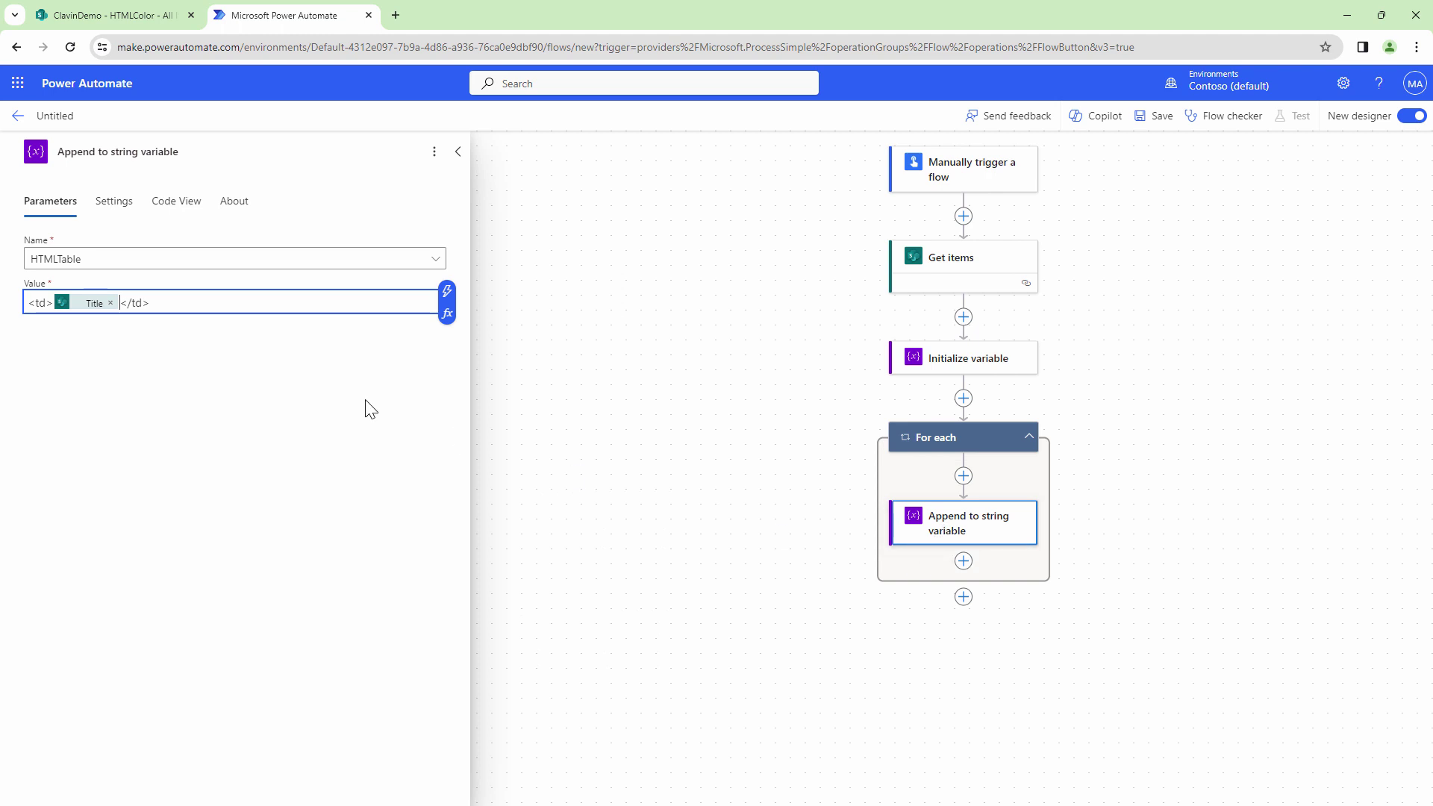
# Add a second line <td>Color</td> with the item's Color dynamic content
pyautogui.press('Return')
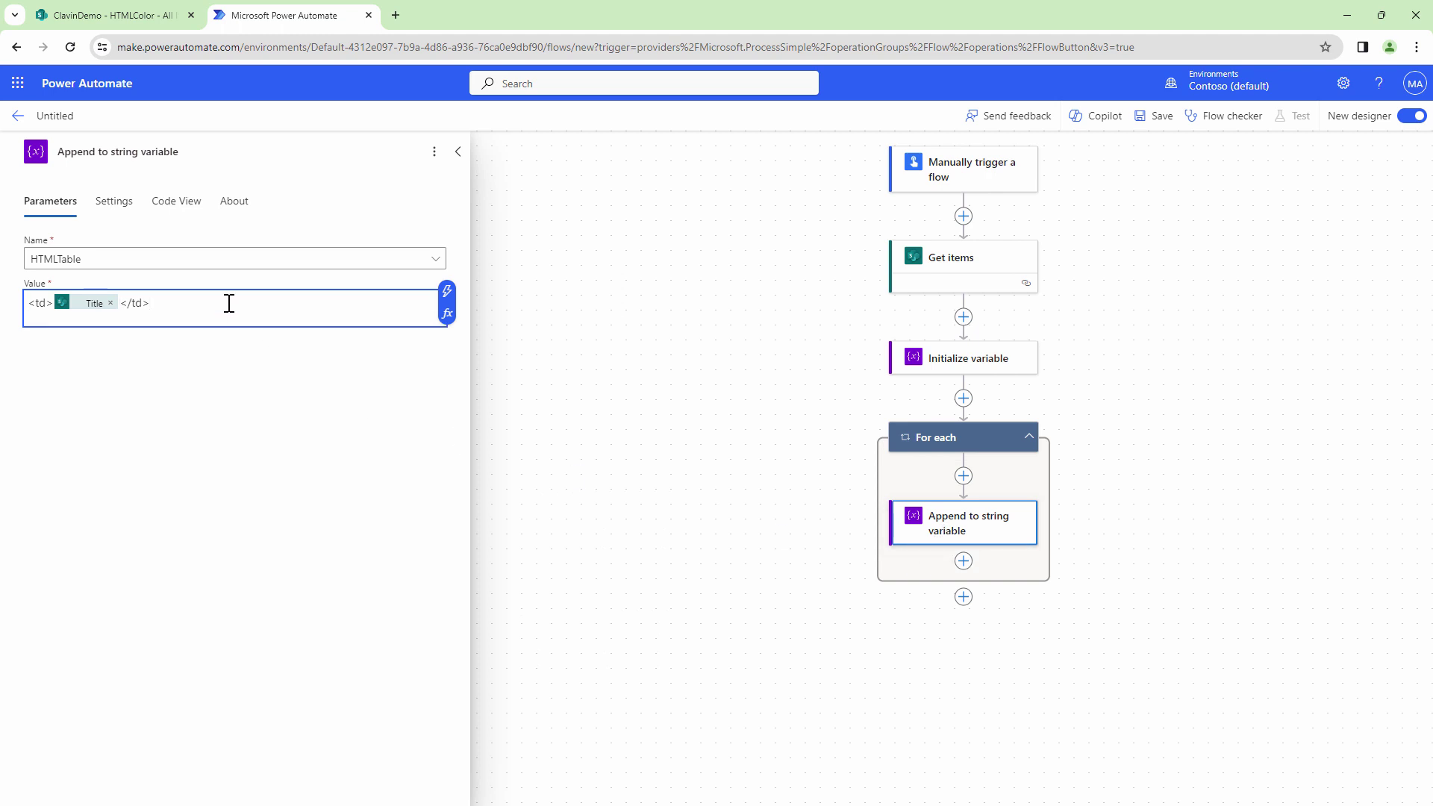
pyautogui.write('<>')
pyautogui.press('Left')
pyautogui.write('td')
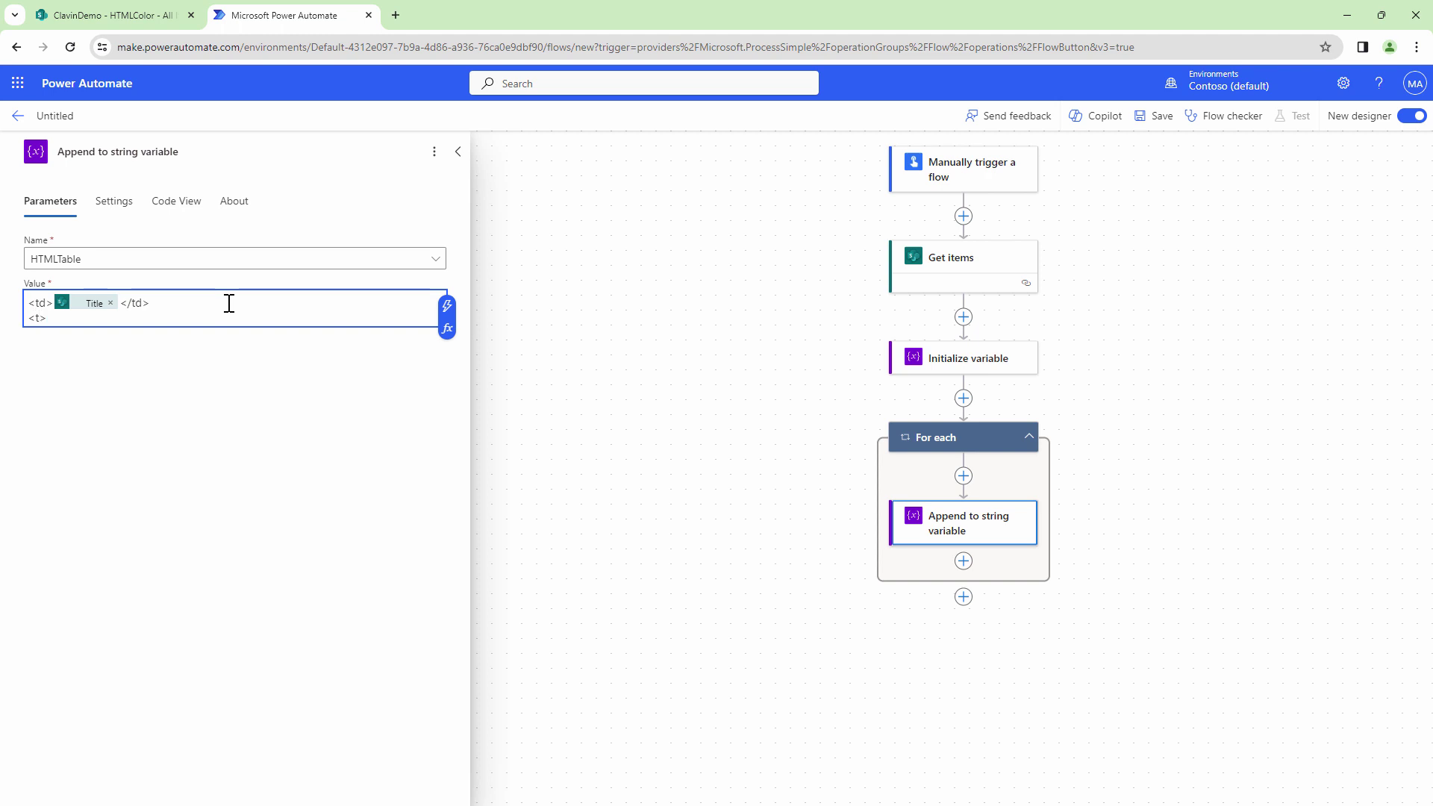
pyautogui.press('BackSpace')
pyautogui.click(446, 306)
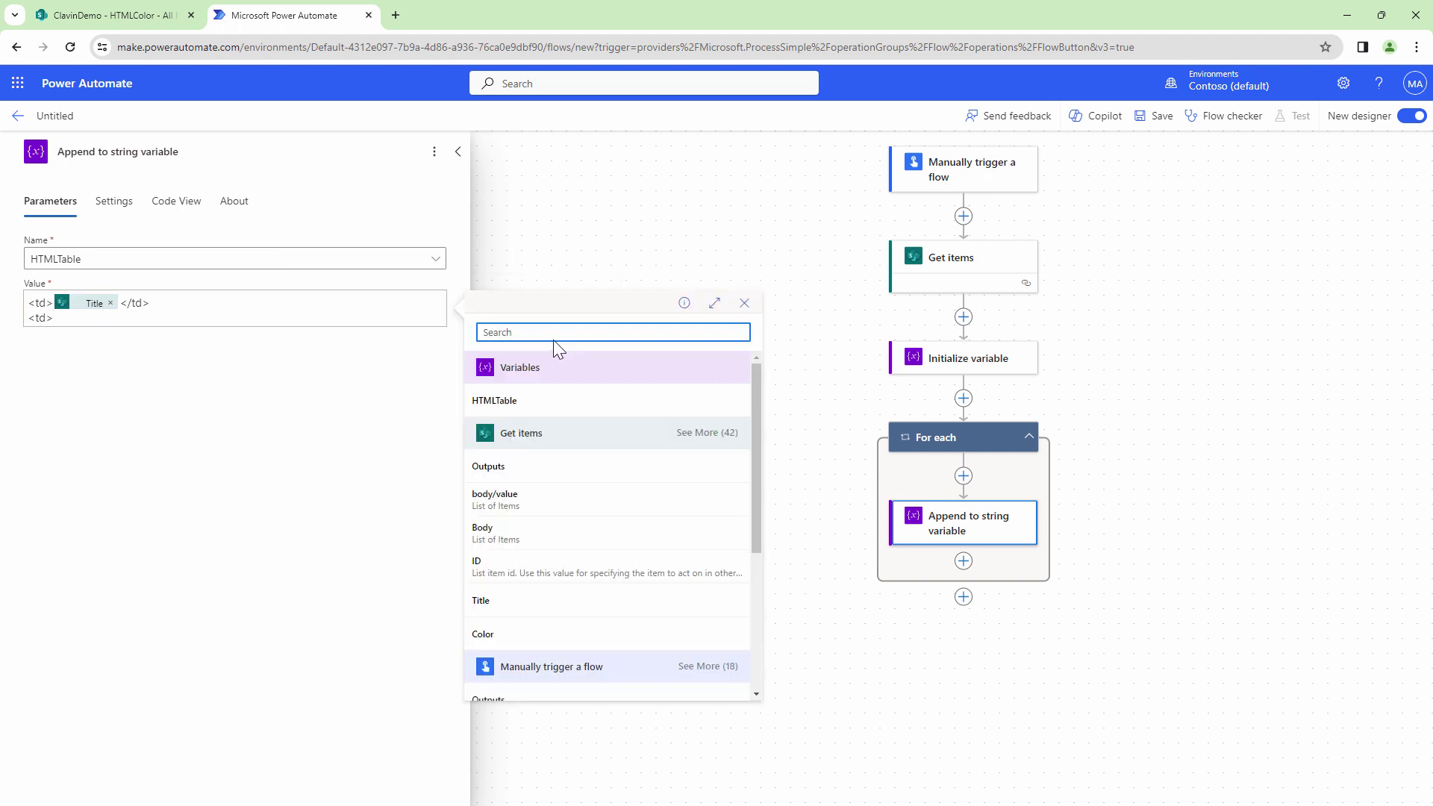
pyautogui.click(515, 634)
pyautogui.write('</td>')
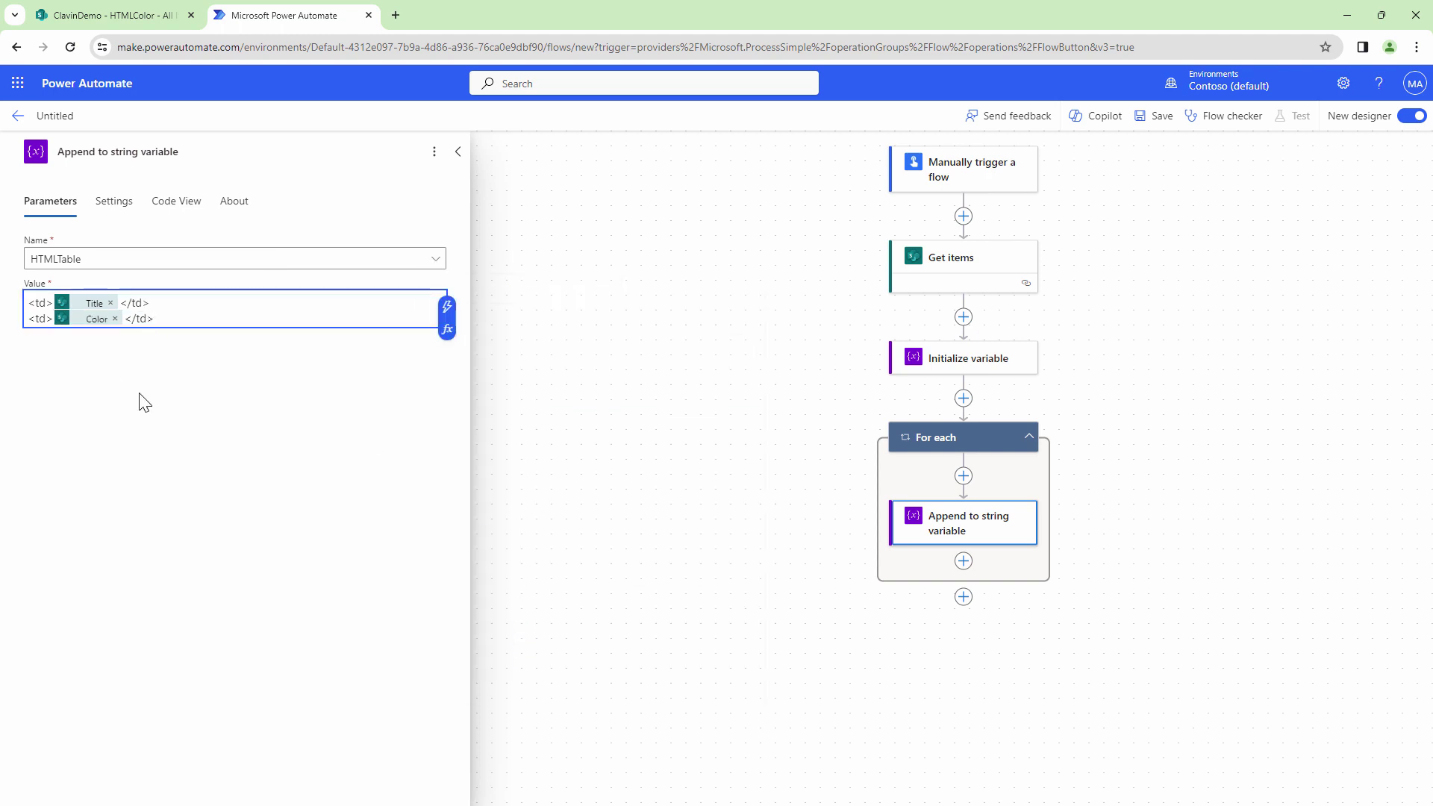
# Add a data-tag="" attribute to the second td cell of the appended value
pyautogui.scroll(-1, 640, 424)
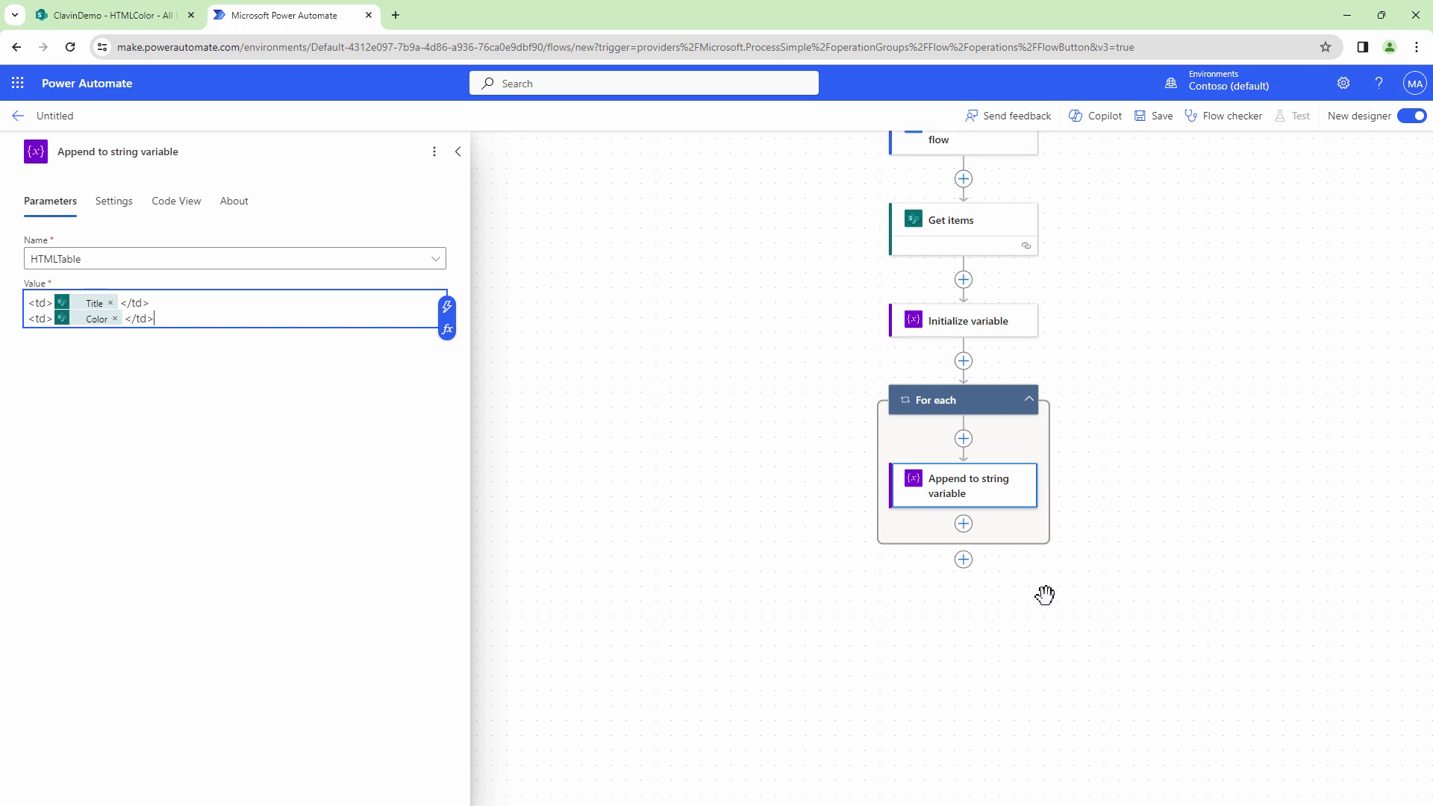
pyautogui.click(964, 560)
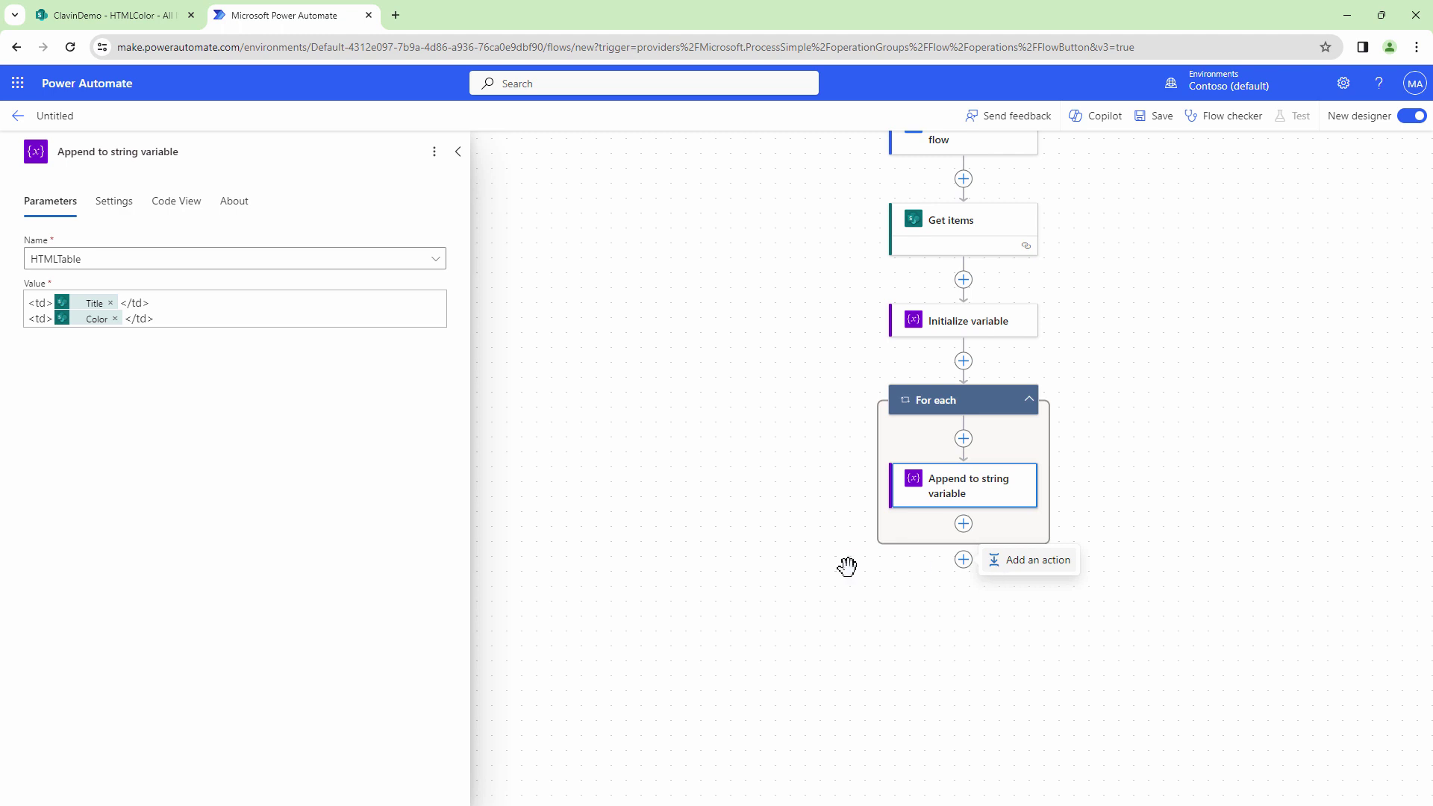
pyautogui.click(777, 560)
pyautogui.click(997, 511)
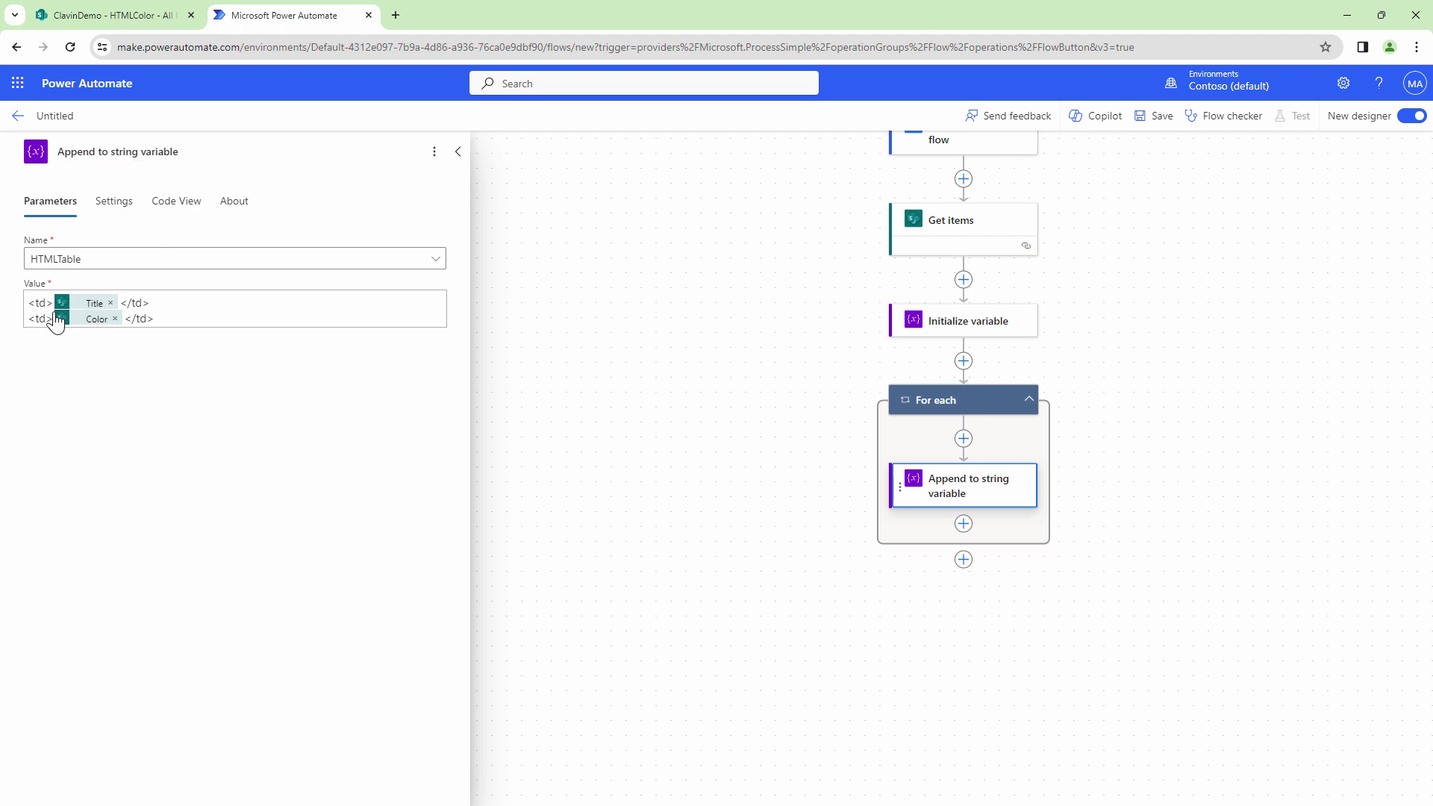
pyautogui.click(47, 318)
pyautogui.write('data-')
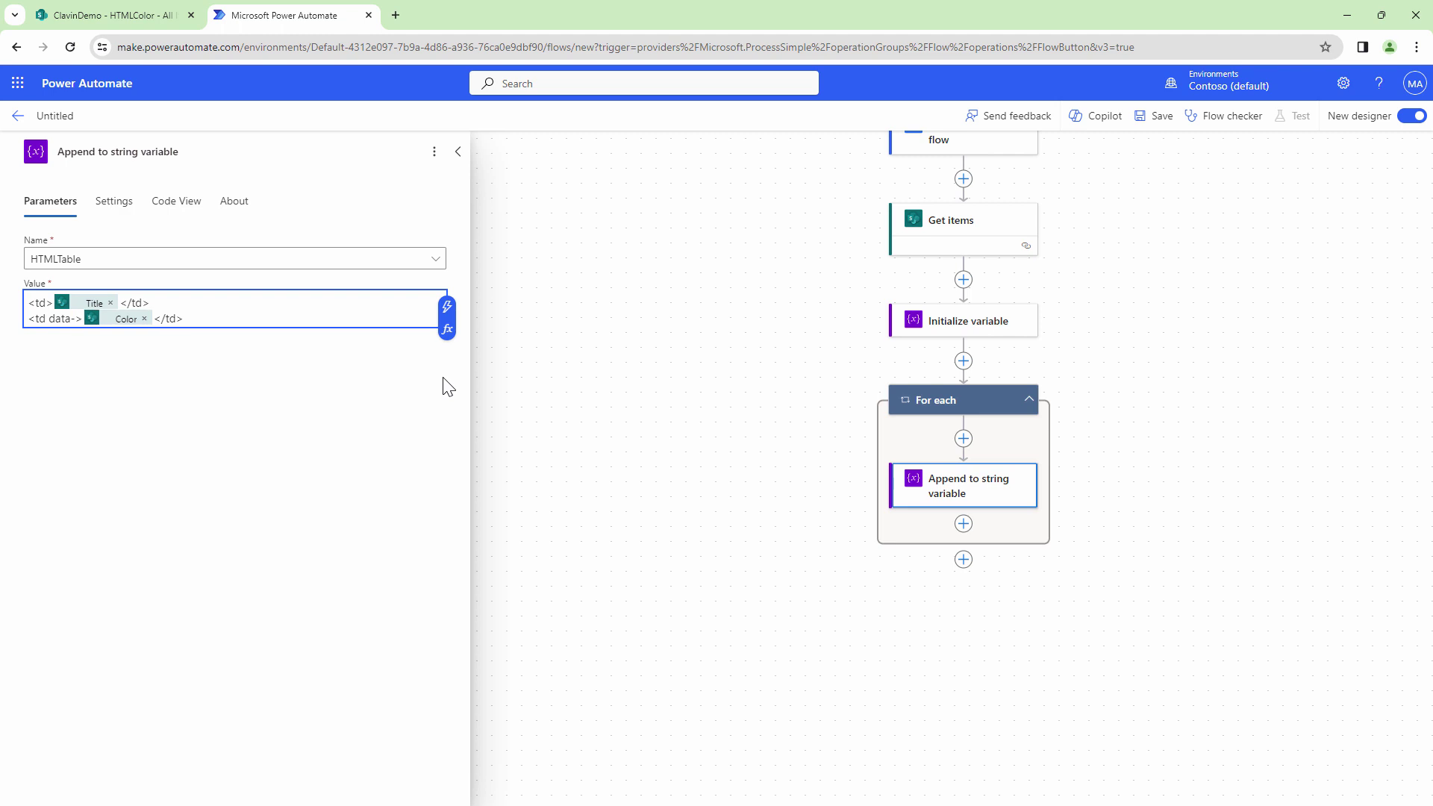
pyautogui.write('tag')
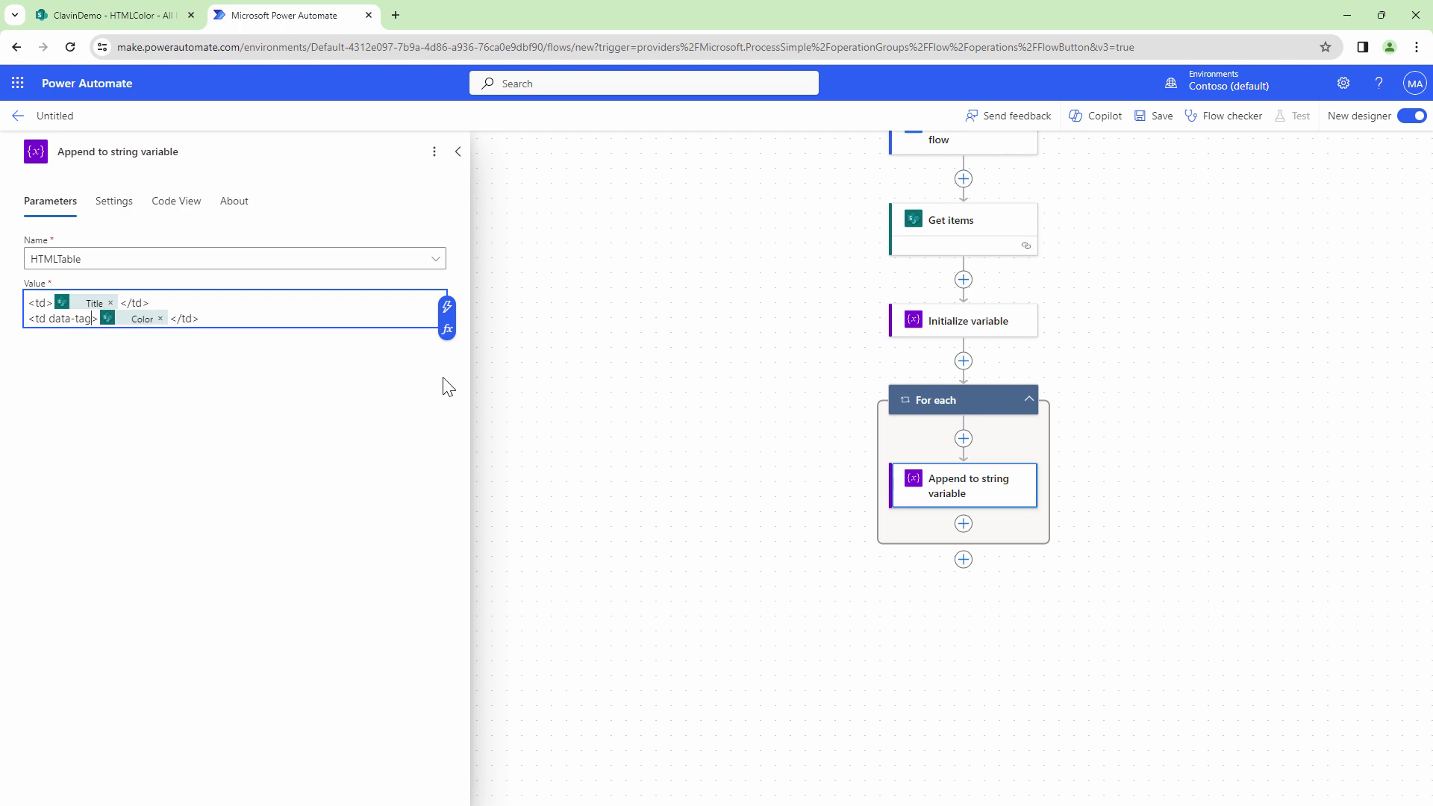
pyautogui.press('/')
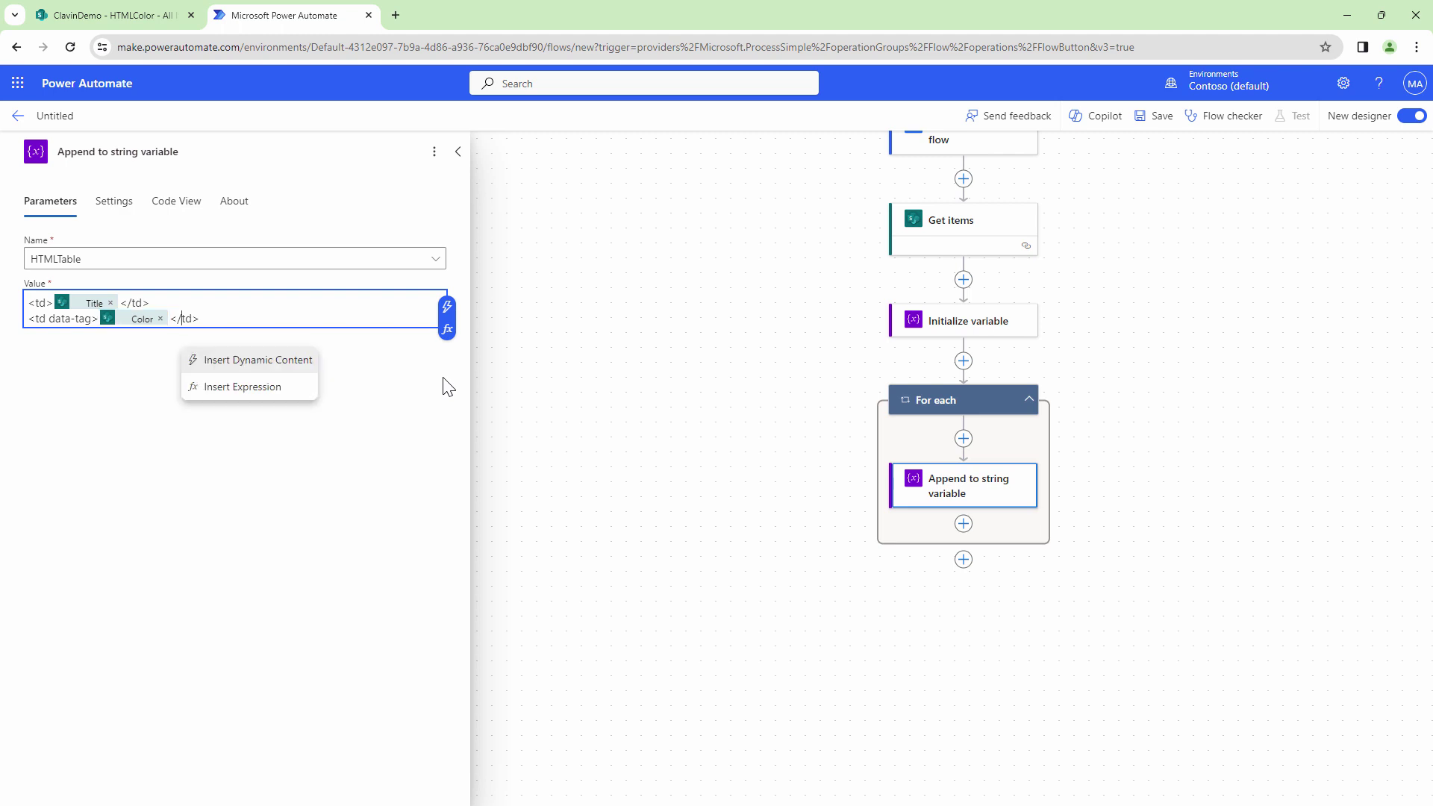
pyautogui.press('Left')
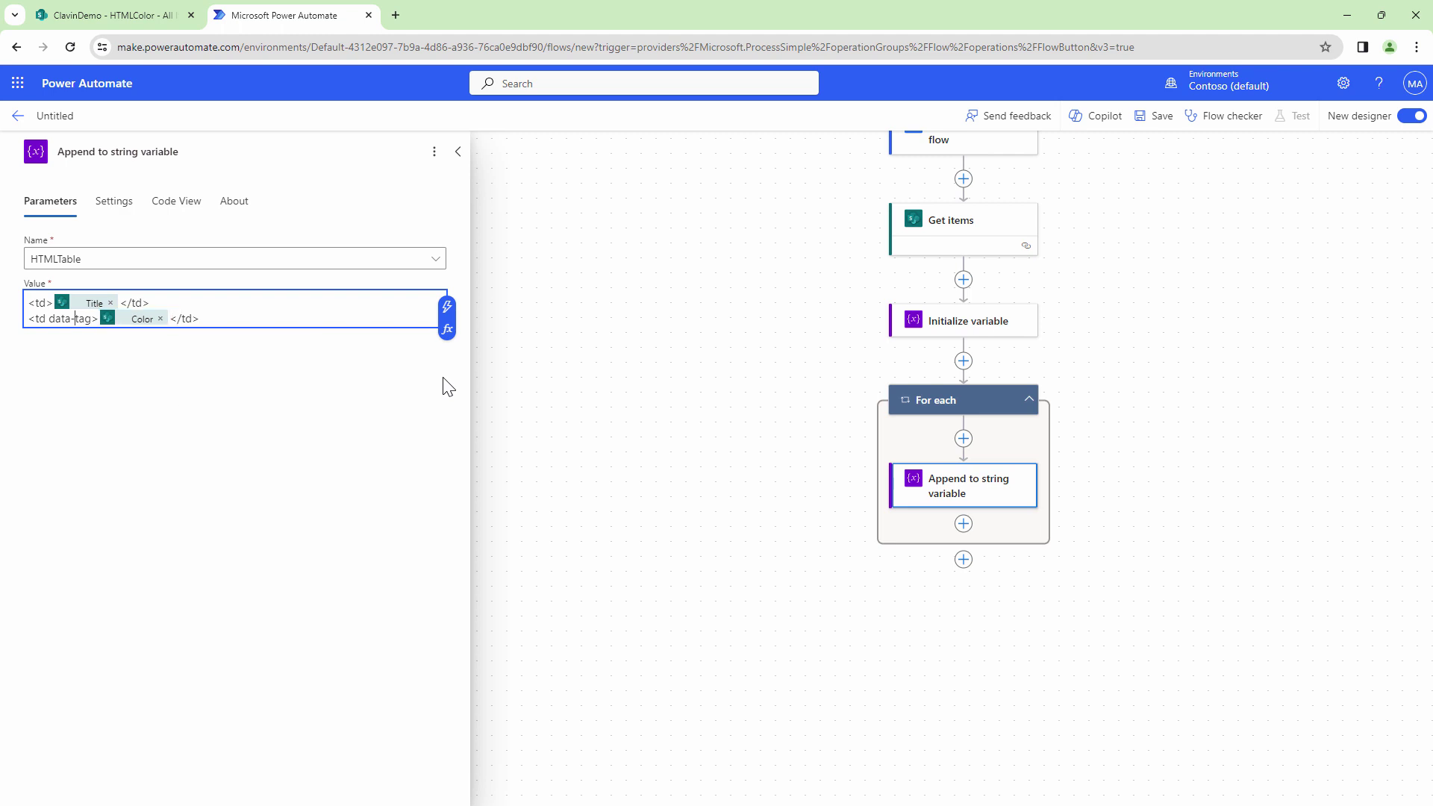
pyautogui.write('=""')
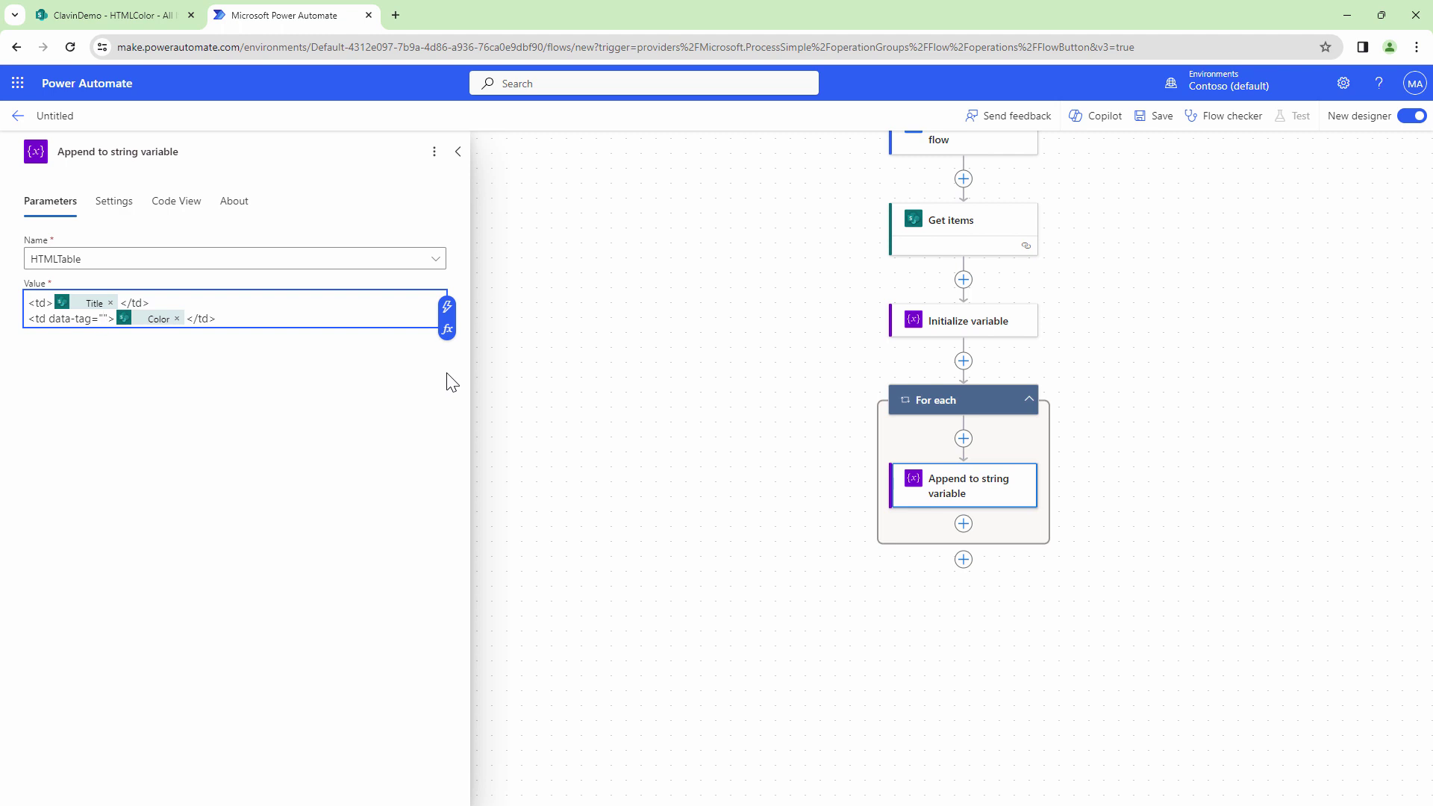
# Insert the item's Color value between the data-tag quotes and save the flow
pyautogui.click(450, 307)
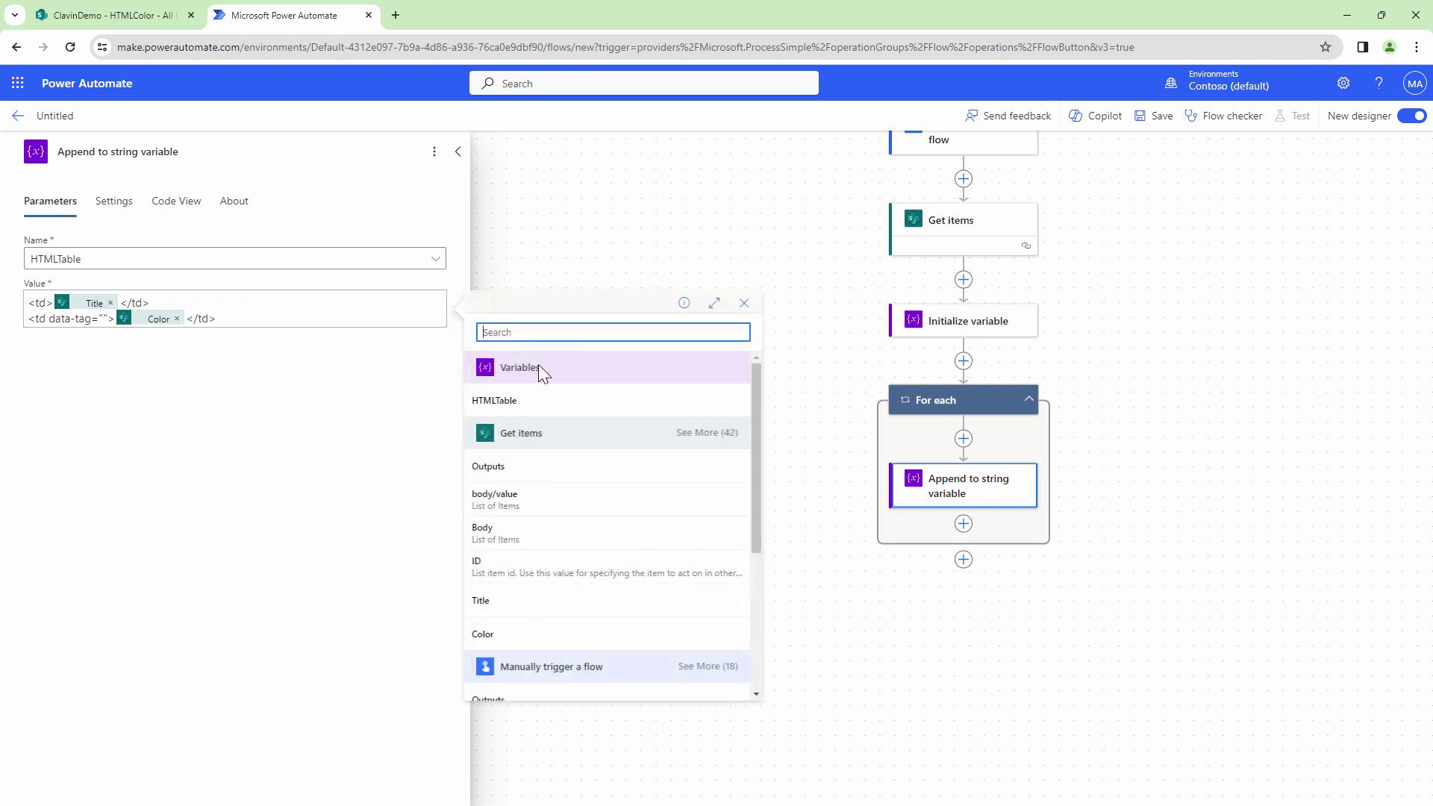
pyautogui.scroll(-2, 527, 583)
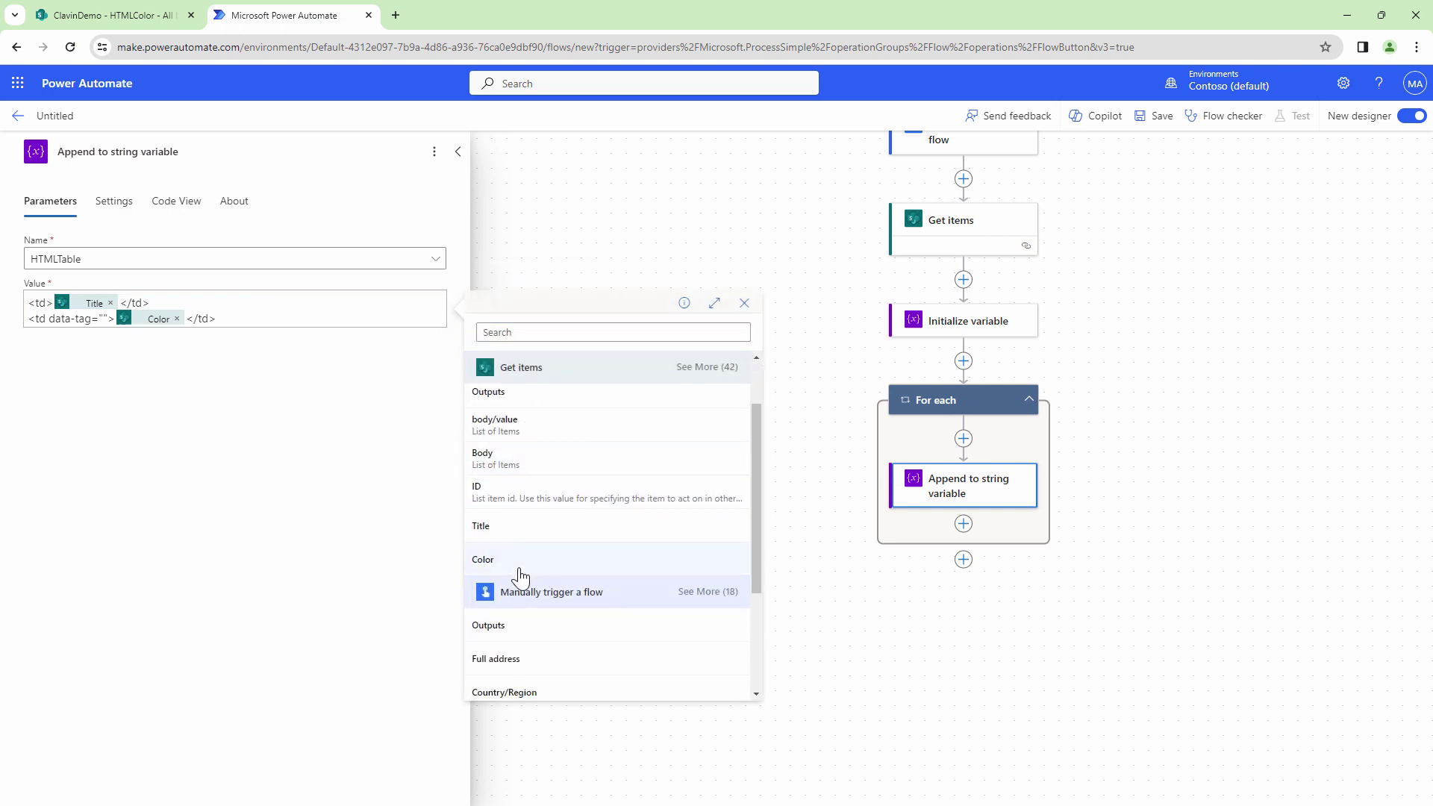
pyautogui.click(520, 561)
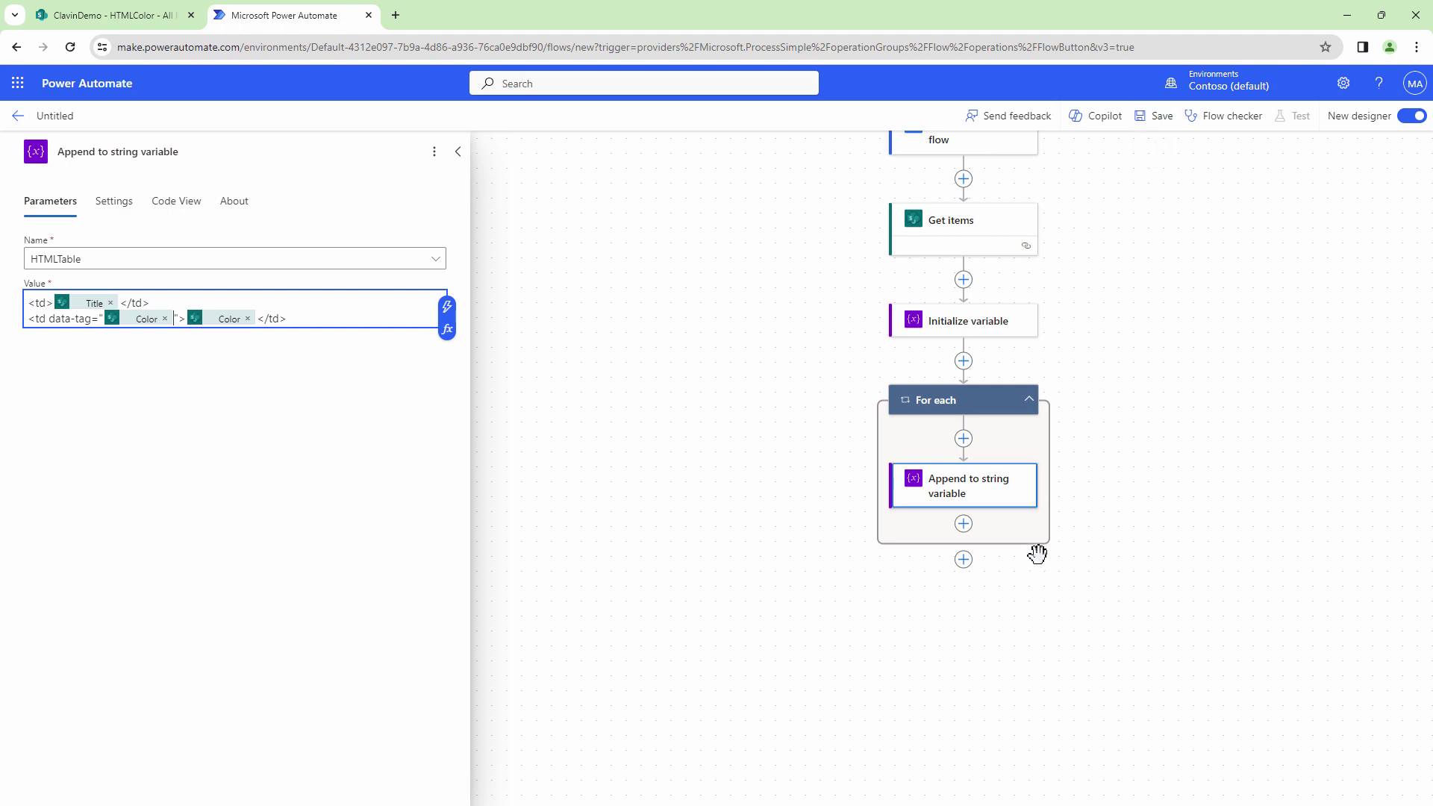
pyautogui.click(1169, 133)
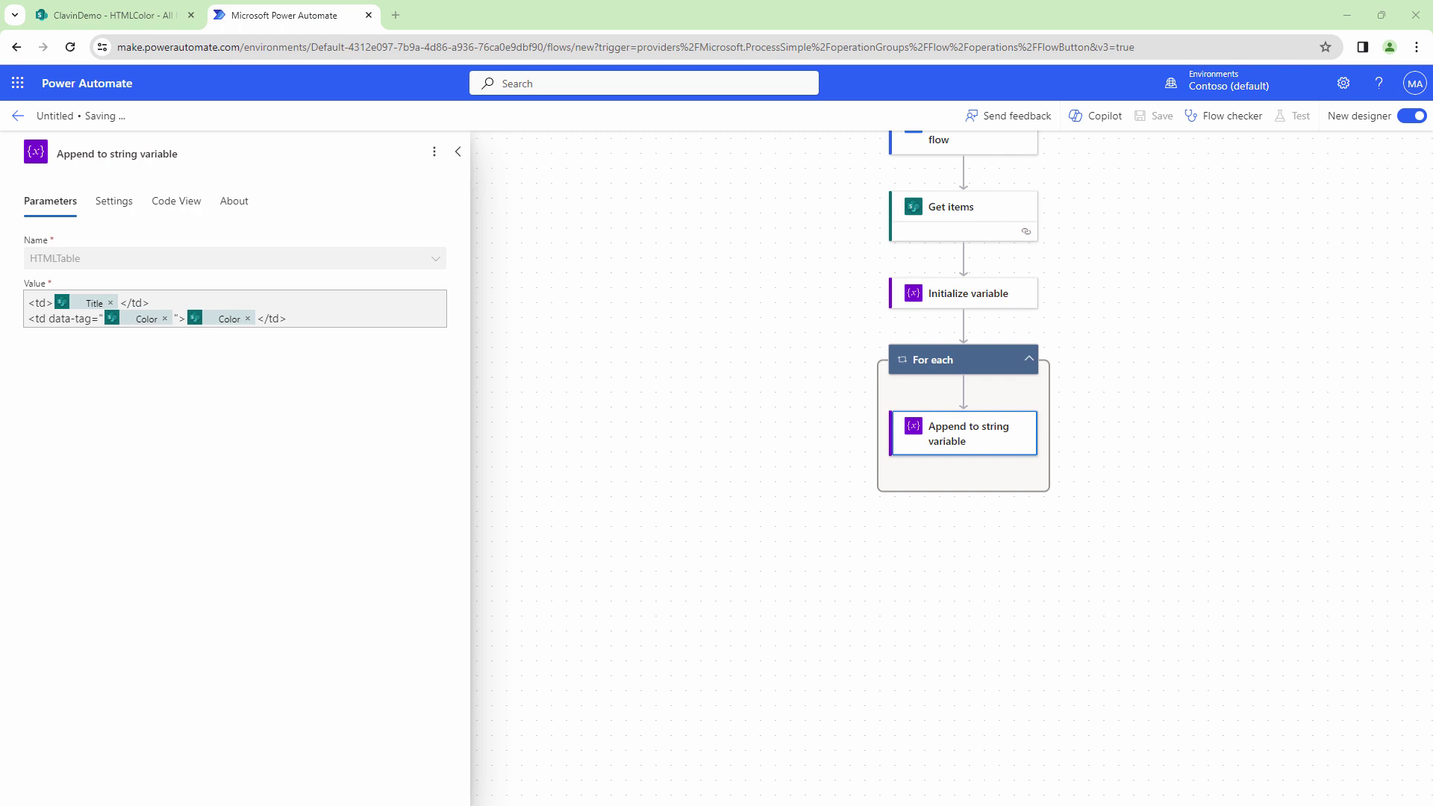
# Add a Compose step after the loop with HTMLTable as input, then save and test the flow
pyautogui.click(338, 120)
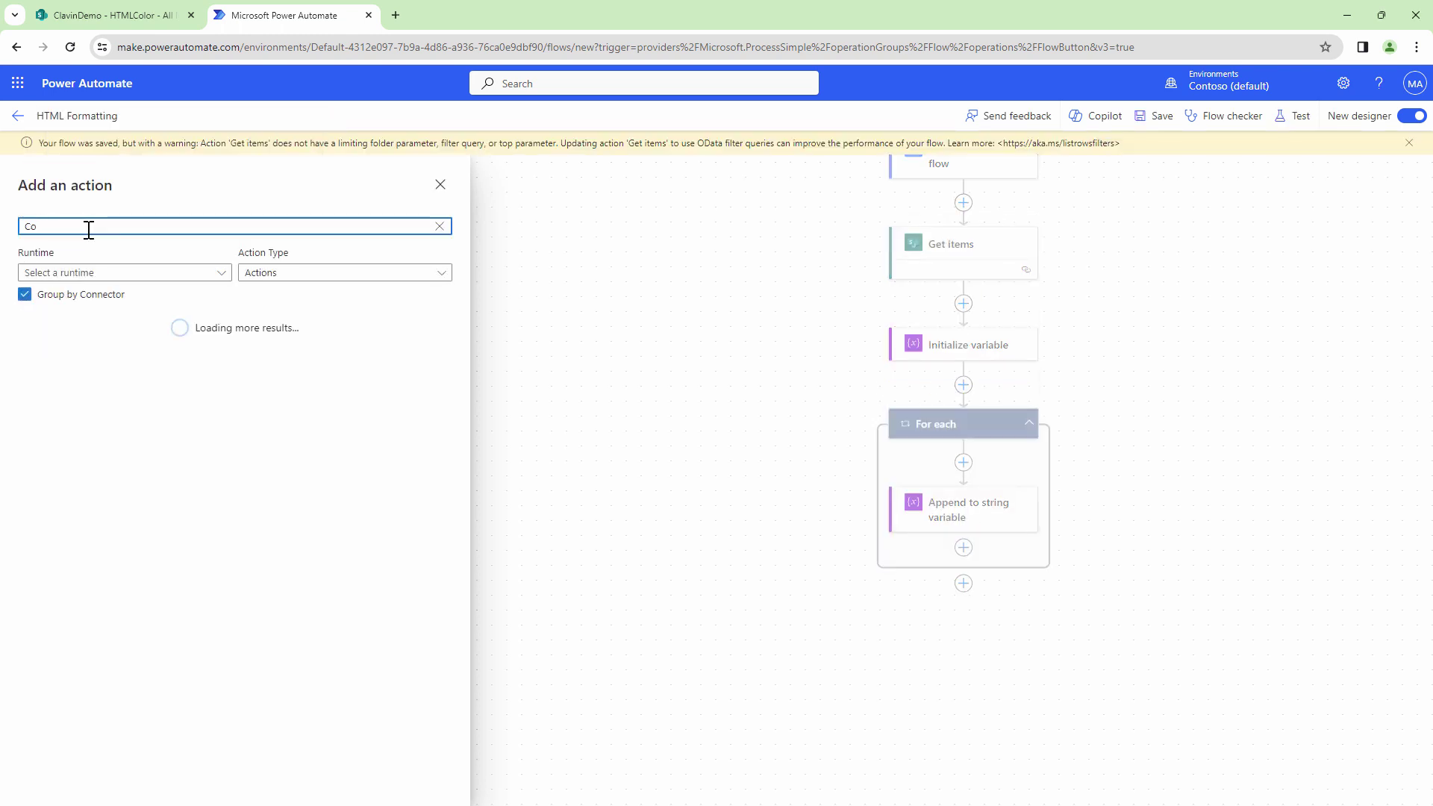
pyautogui.write('ose')
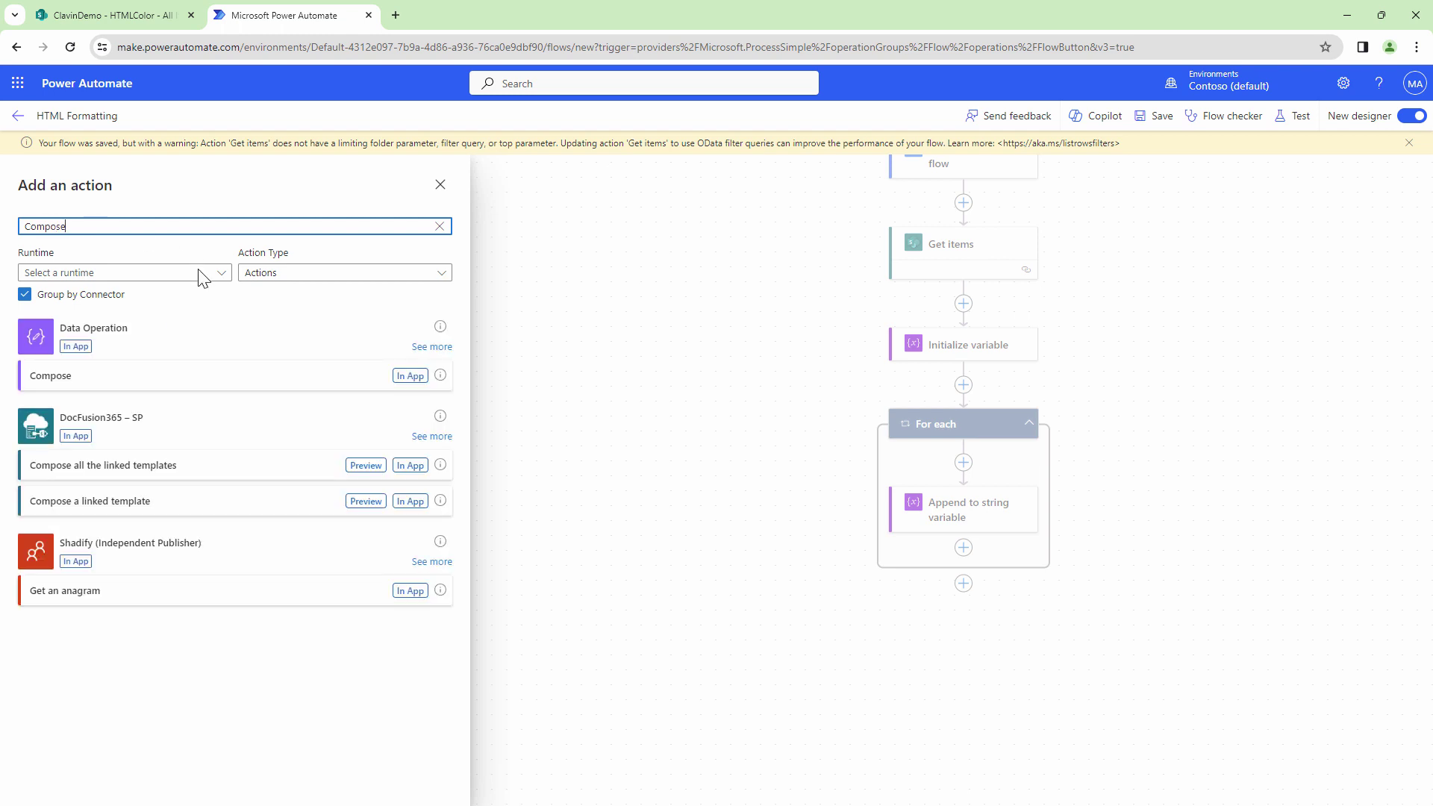
pyautogui.click(107, 379)
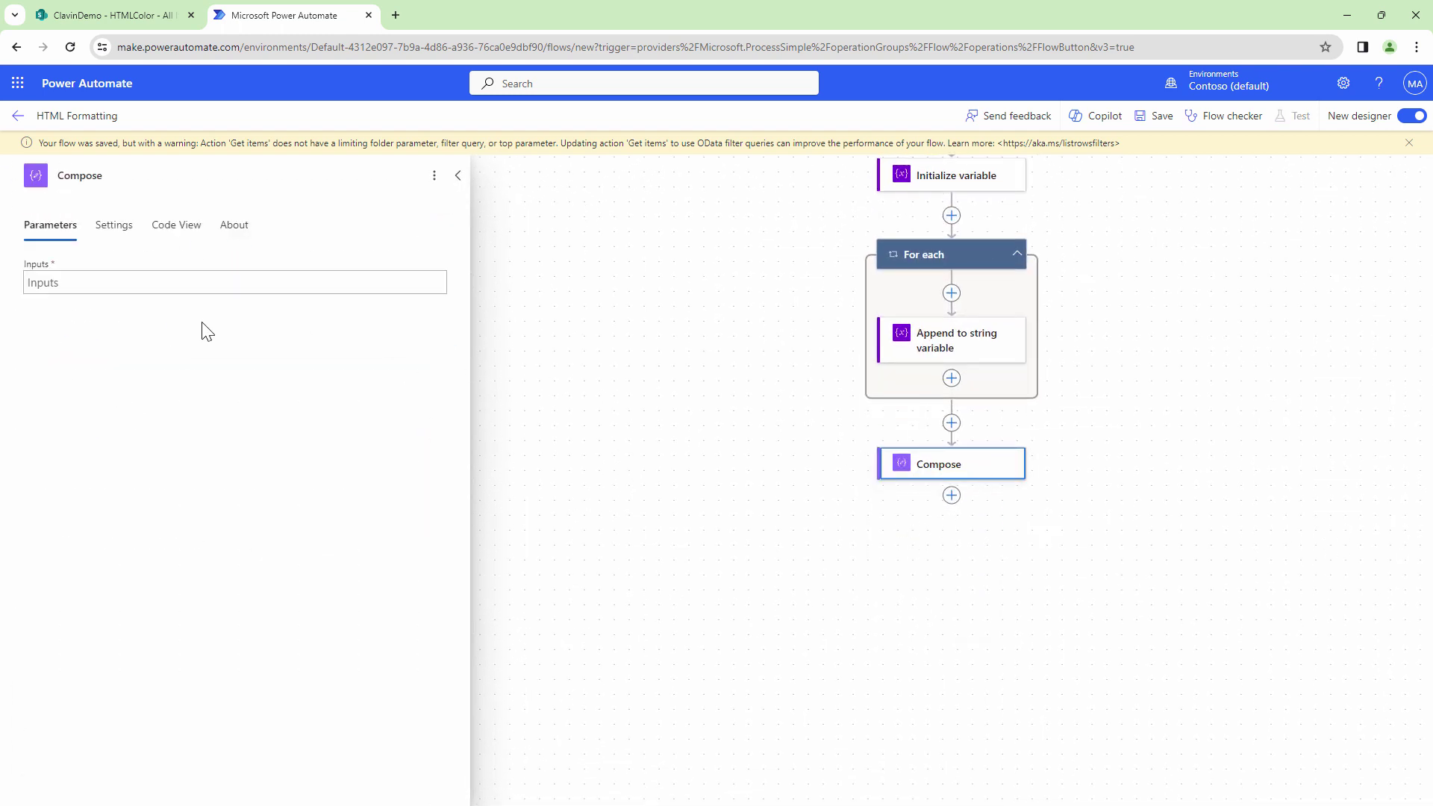
pyautogui.click(224, 282)
pyautogui.click(447, 271)
pyautogui.click(573, 413)
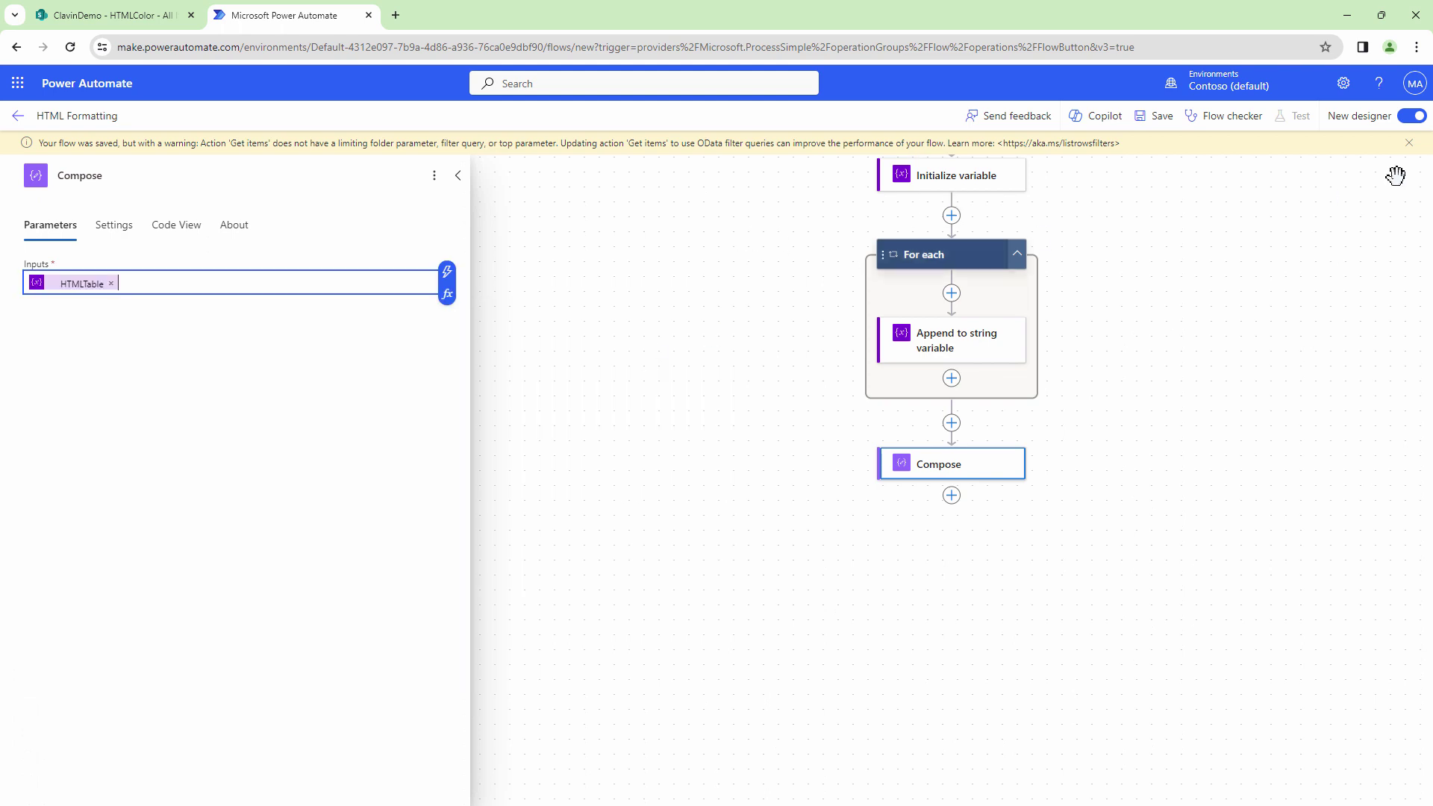
pyautogui.click(1166, 119)
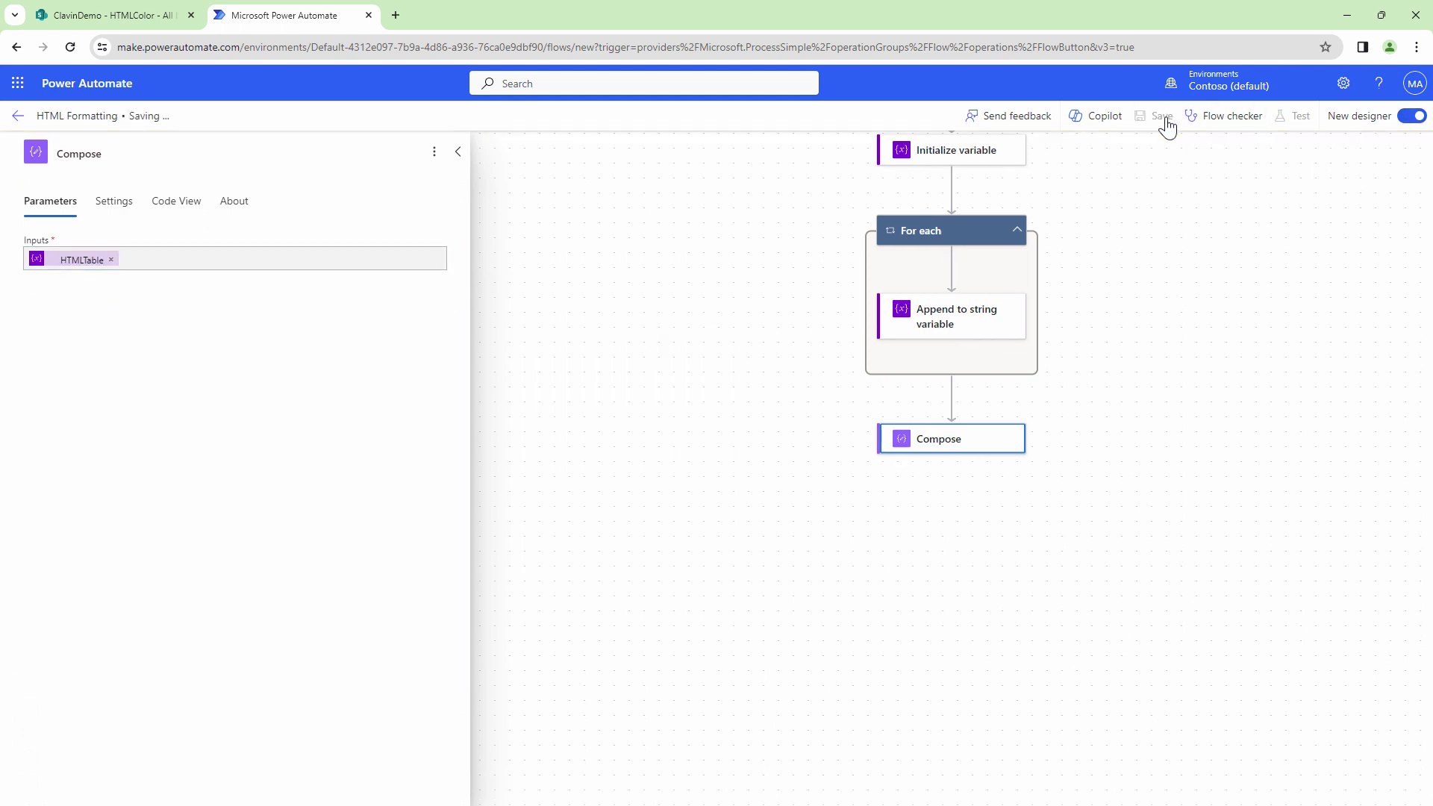
pyautogui.click(1299, 116)
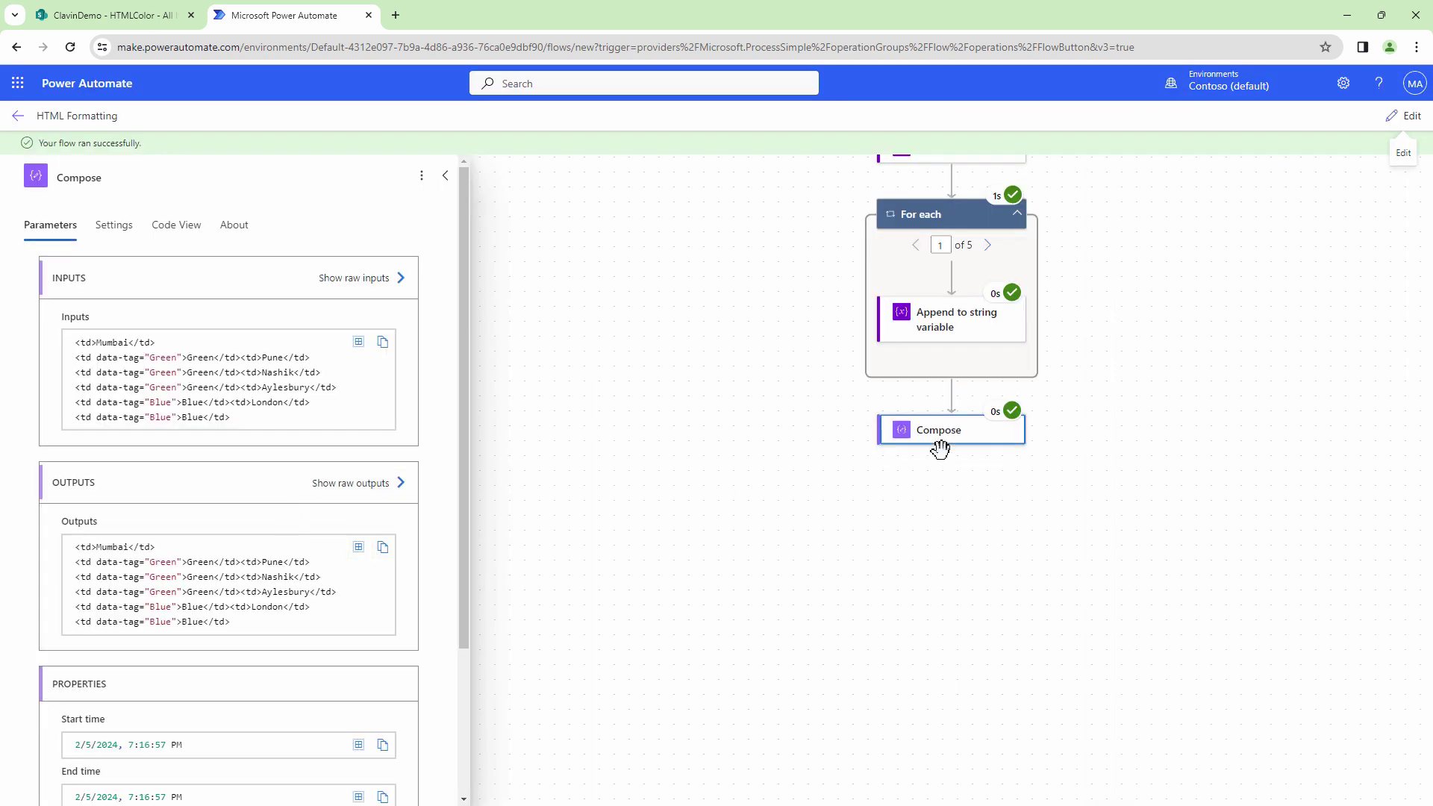
# Open the W3Schools HTML table example in a new browser tab
pyautogui.click(396, 15)
pyautogui.write('W3')
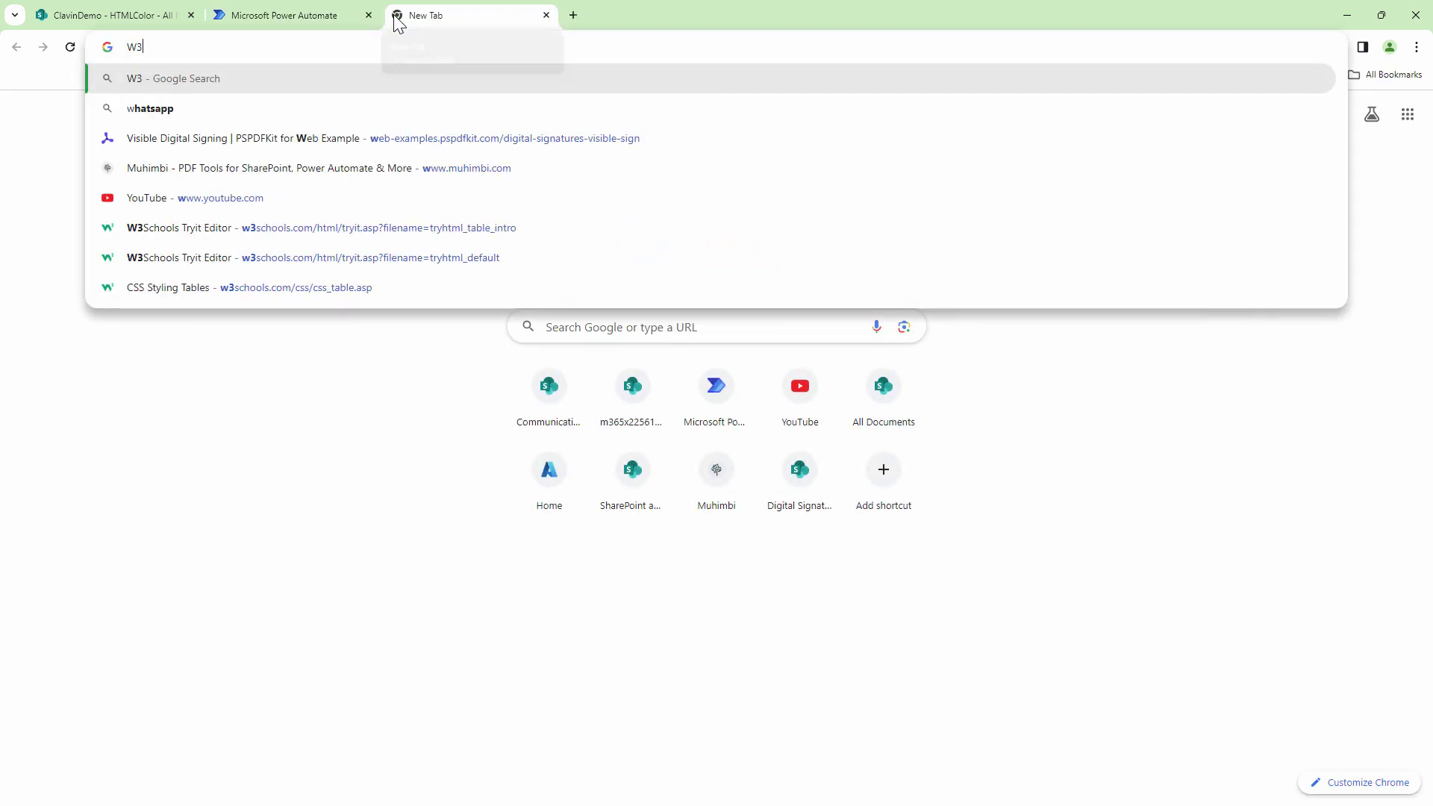
pyautogui.press('Down')
pyautogui.press('Down')
pyautogui.press('Down')
pyautogui.press('Down')
pyautogui.press('Down')
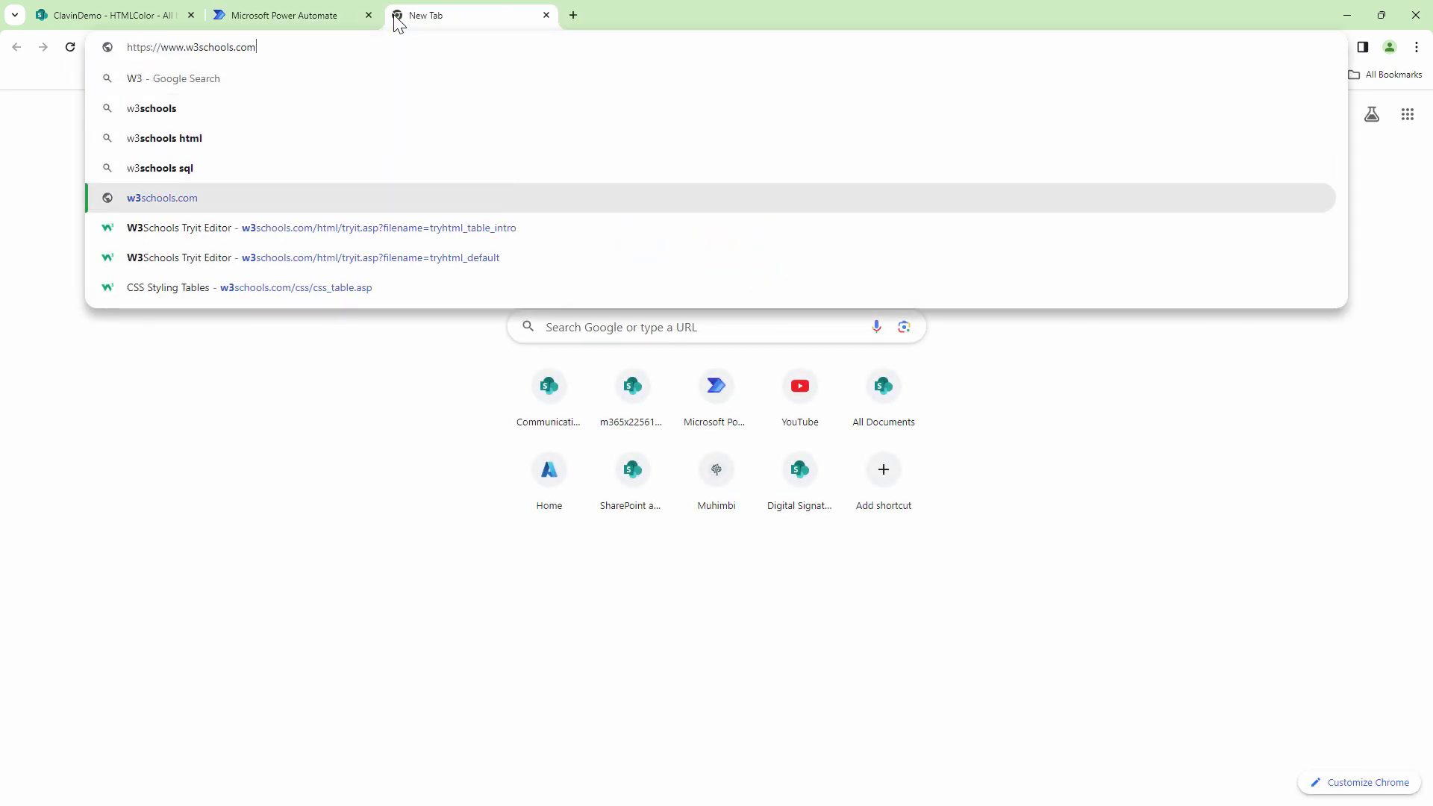
pyautogui.press('Return')
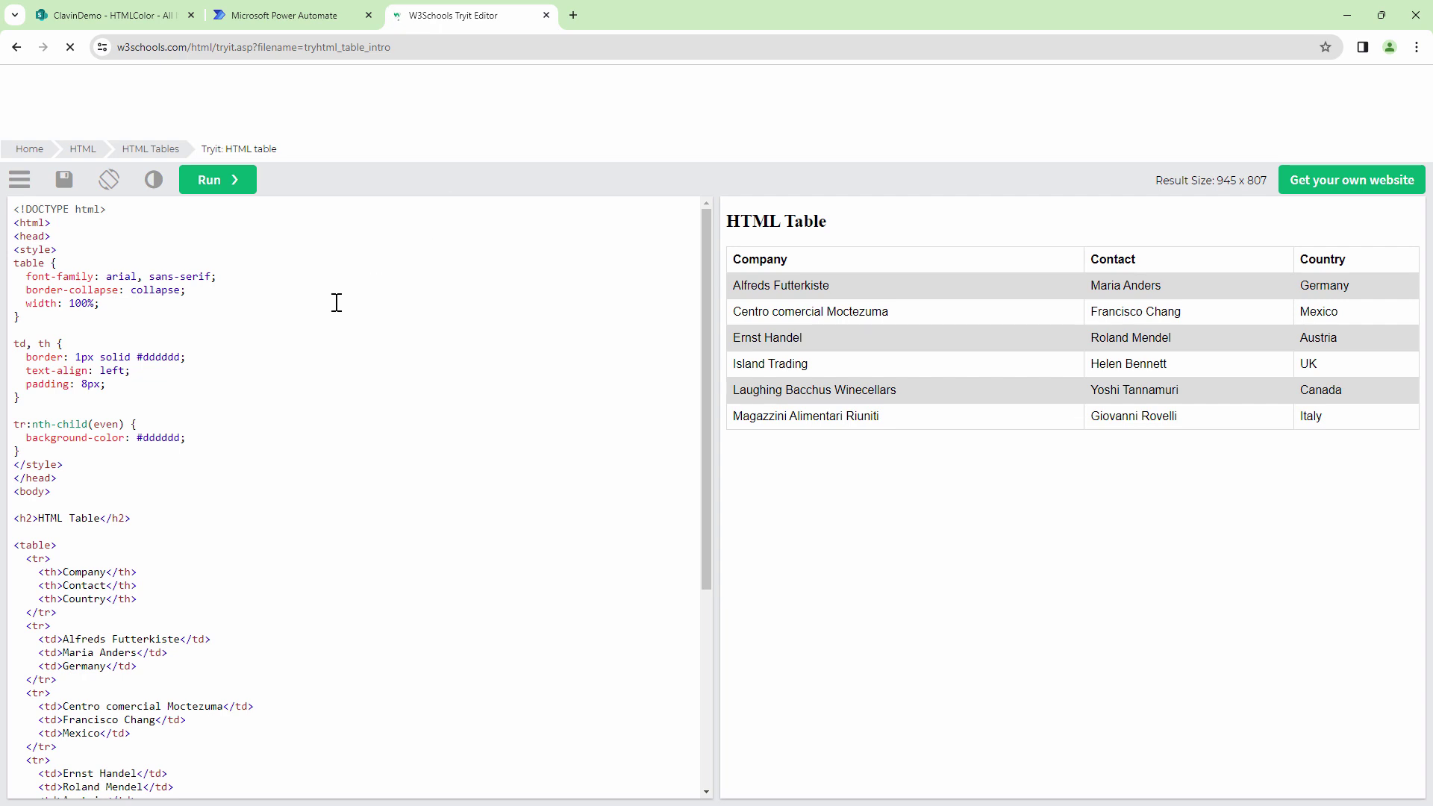
# Replace the sample table's data rows with the flow's generated data-tag td cells
pyautogui.click(283, 482)
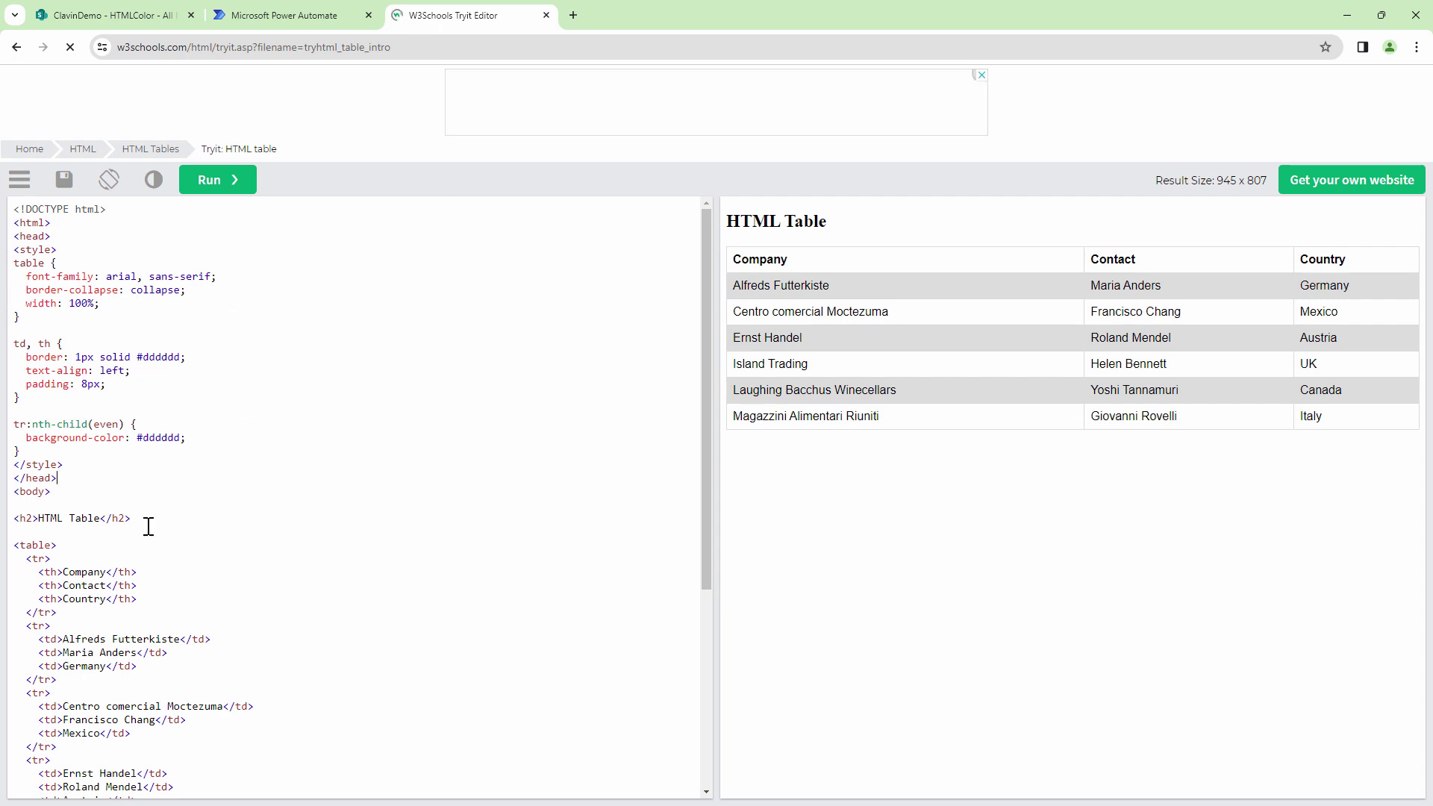
pyautogui.scroll(-1, 112, 310)
pyautogui.scroll(1, 112, 314)
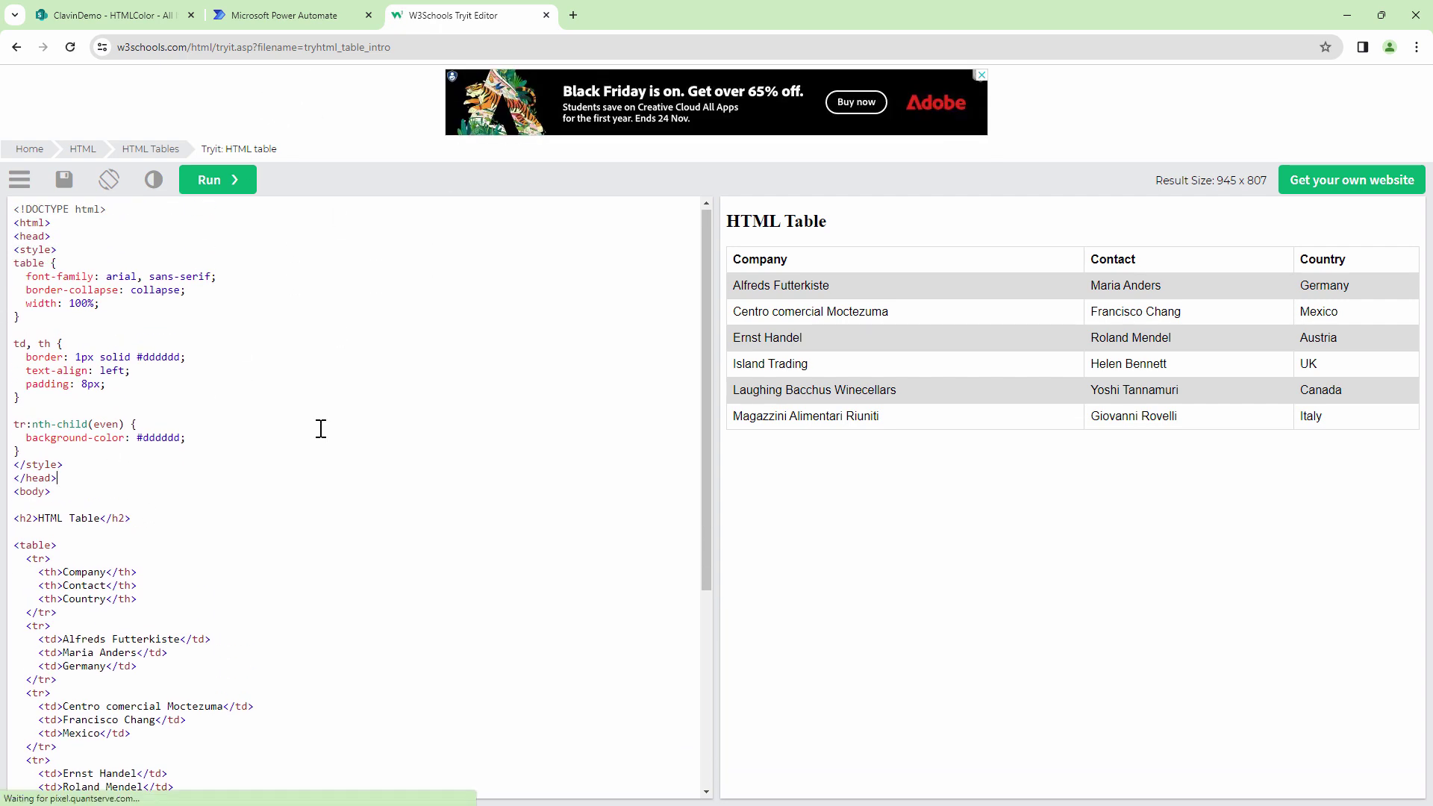
pyautogui.scroll(-2, 199, 521)
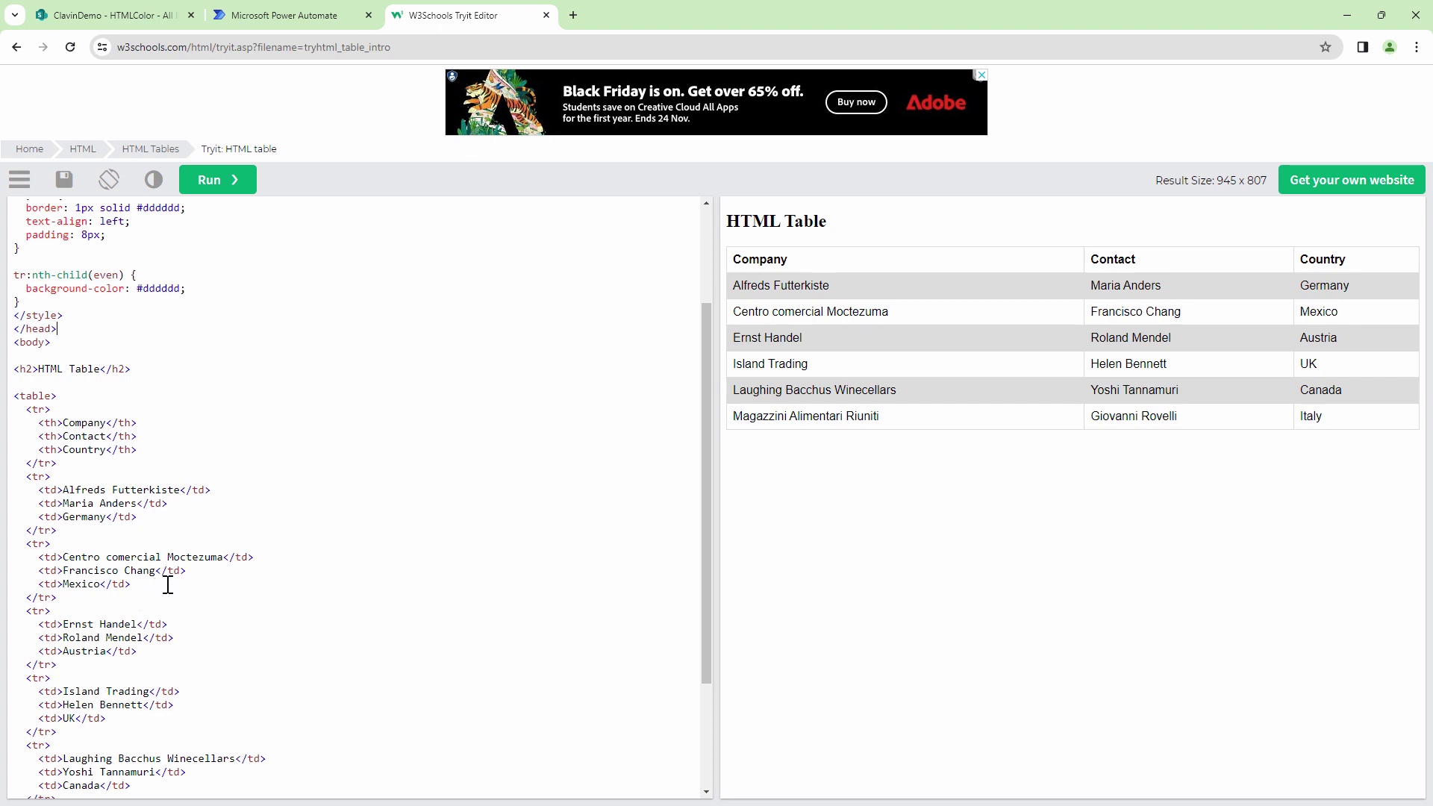
pyautogui.scroll(-2, 172, 608)
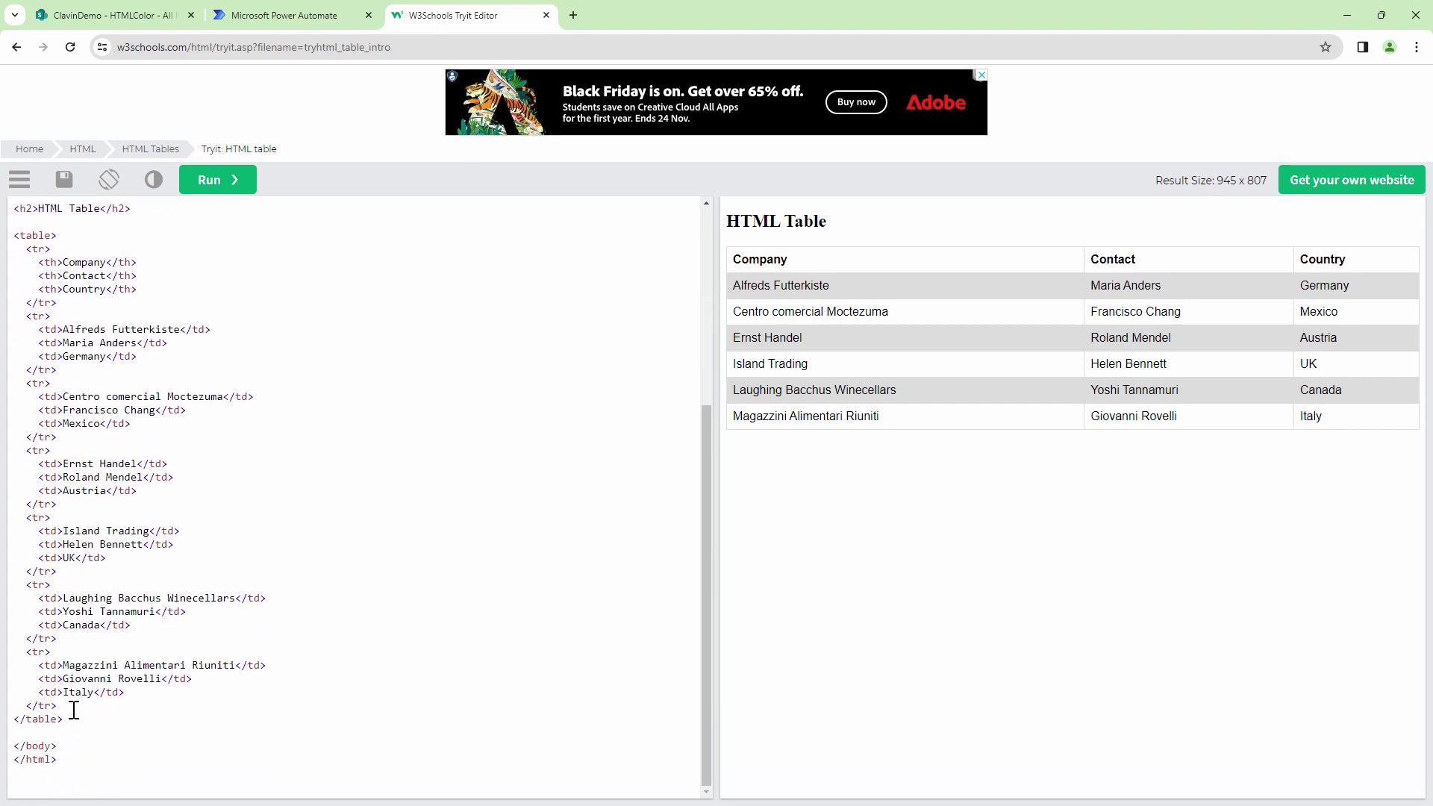
pyautogui.moveTo(73, 710); pyautogui.dragTo(2, 536)
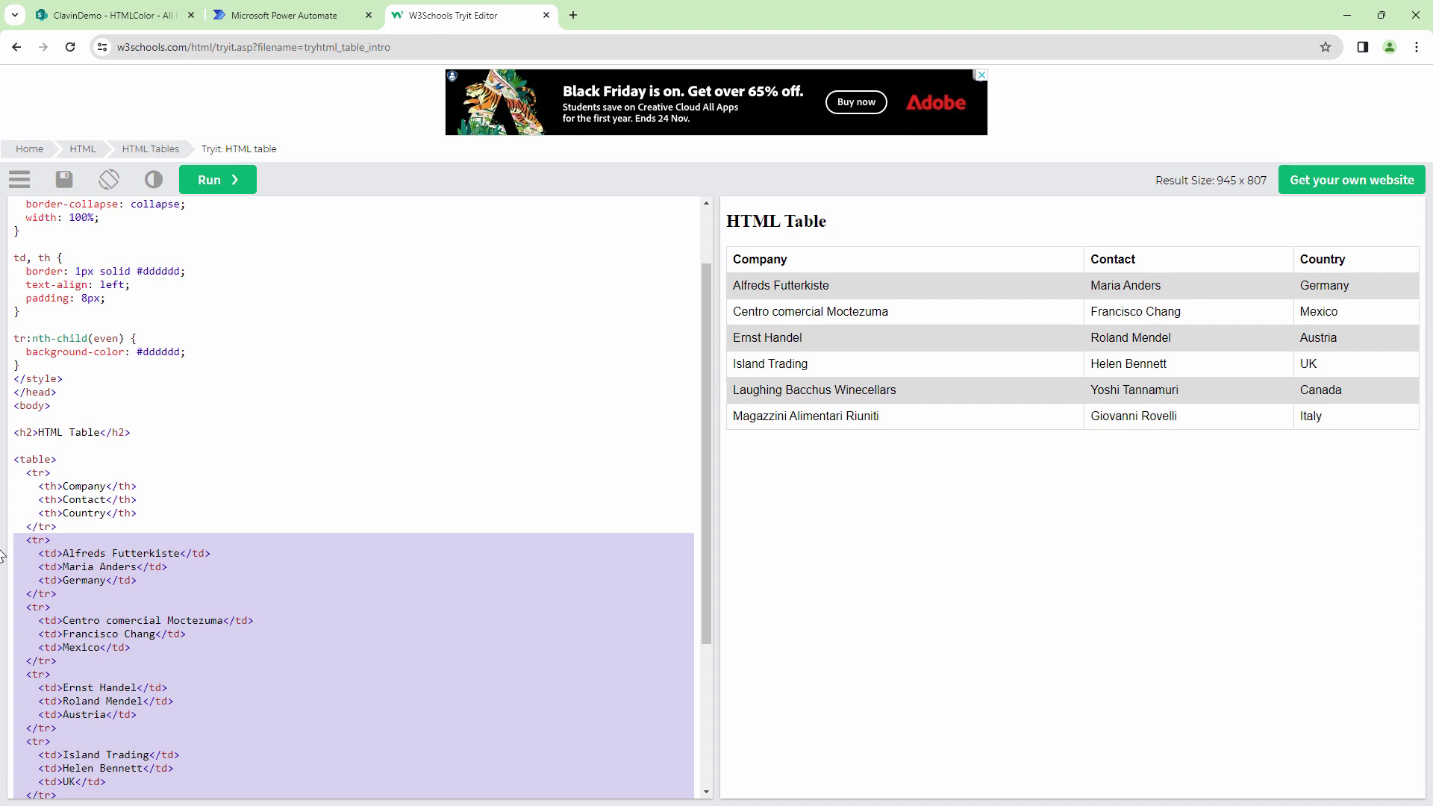
pyautogui.write('<td>Mumbai</td> <td data-tag="Green">Green</td><td>Pune</td> <td data-tag="Green">Green</td><td>Nashik</td> <td data-tag="Green">Green</td><td>Aylesbury</td> <td data-tag="Blue">Blue</td><td>London</td> <td data-tag="Blue">Blue</td>')
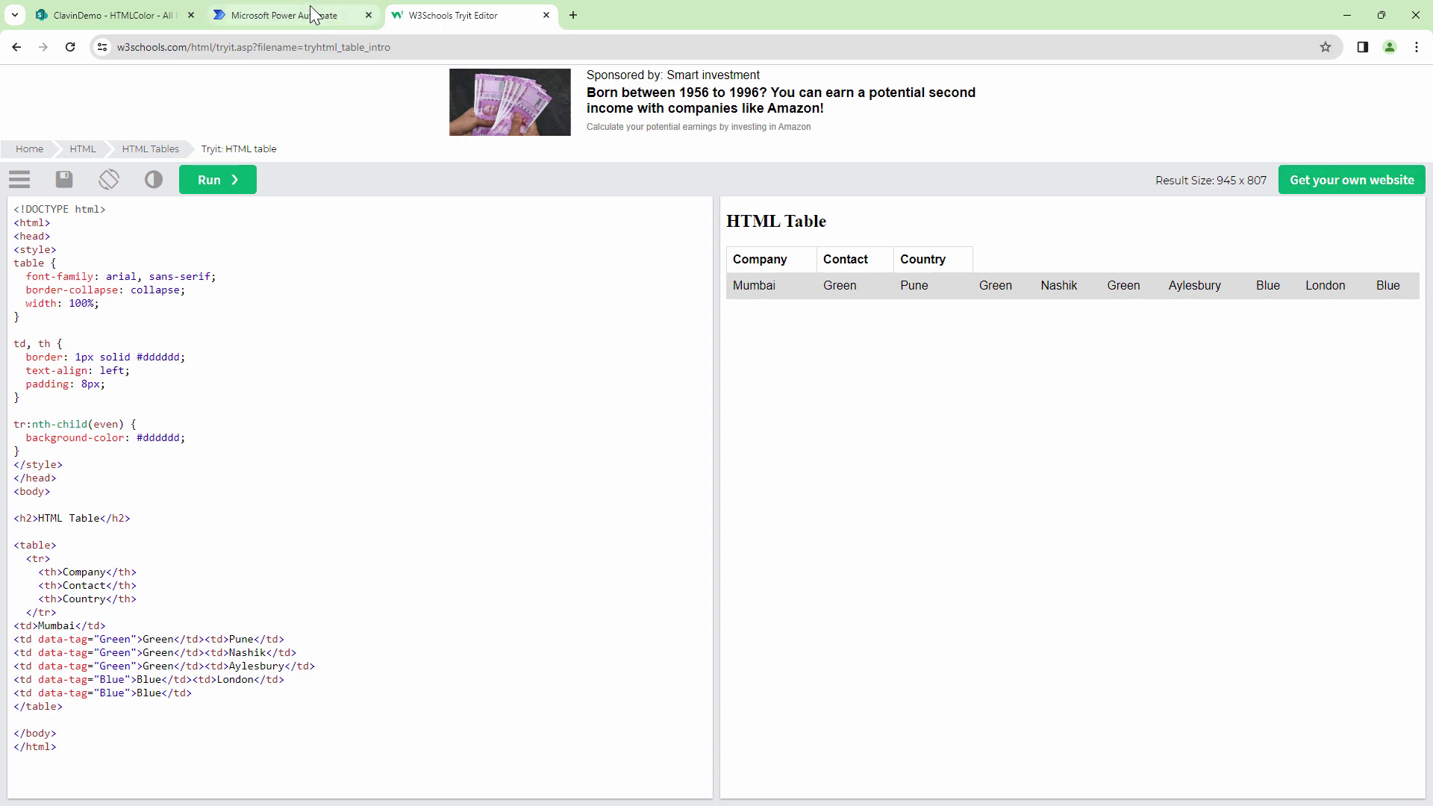
# Edit the flow and add an opening <tr> line before the appended cells
pyautogui.click(336, 17)
pyautogui.click(1403, 115)
pyautogui.scroll(1, 570, 416)
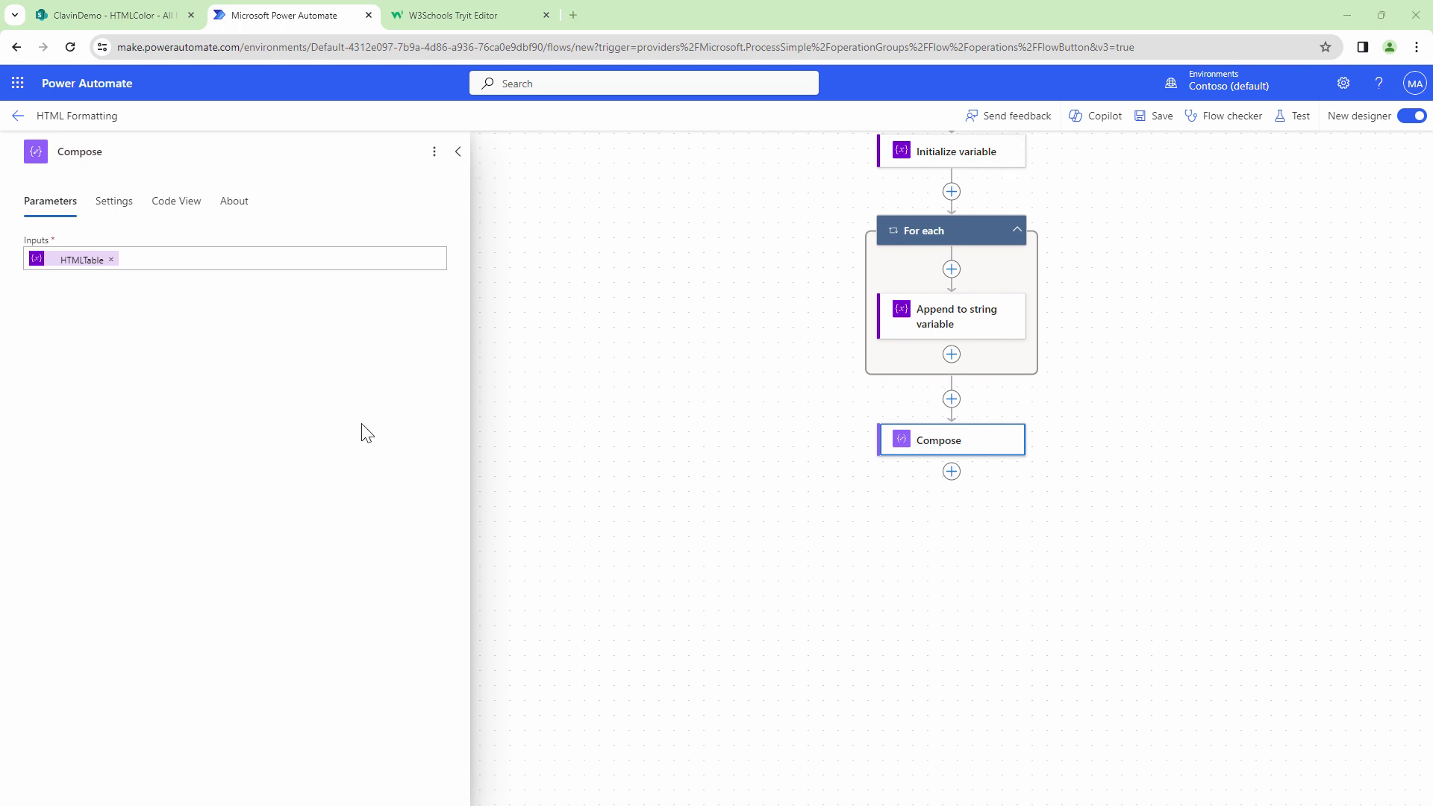
pyautogui.click(955, 325)
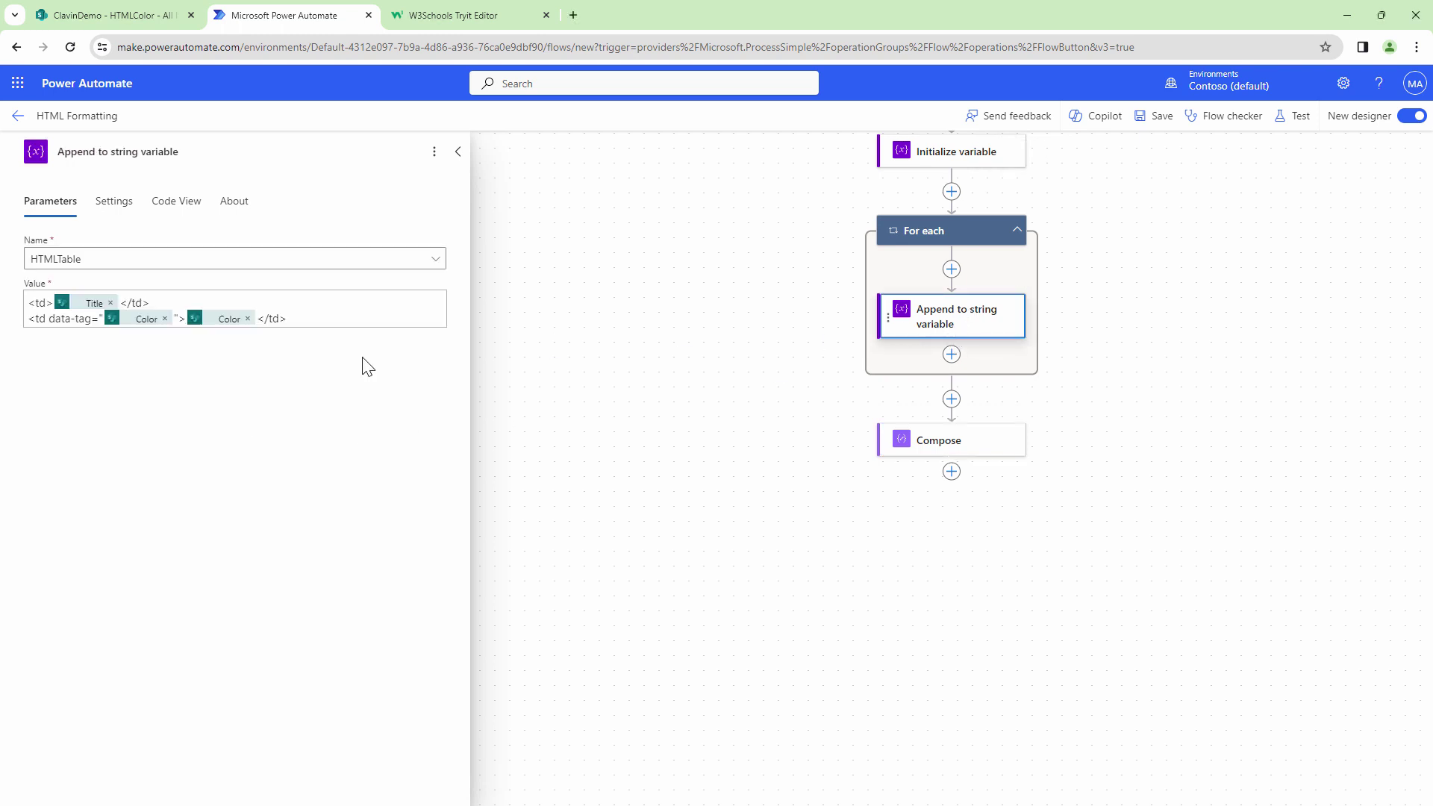
pyautogui.click(32, 304)
pyautogui.press('Return')
pyautogui.write('tr>')
pyautogui.click(33, 303)
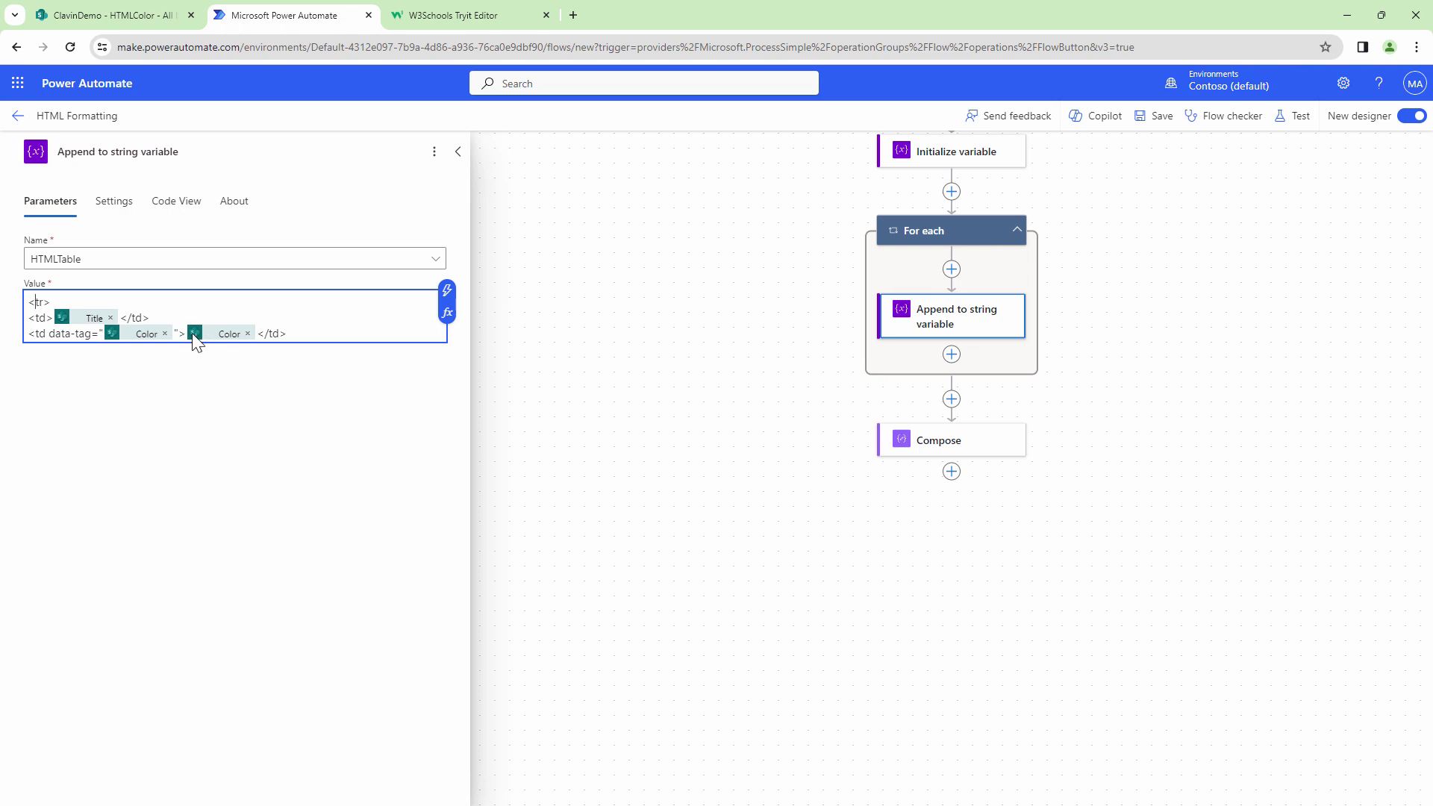
# Add a closing </tr> line after the last cell and rerun the flow
pyautogui.click(303, 333)
pyautogui.press('Return')
pyautogui.write('</tr>')
pyautogui.click(1291, 141)
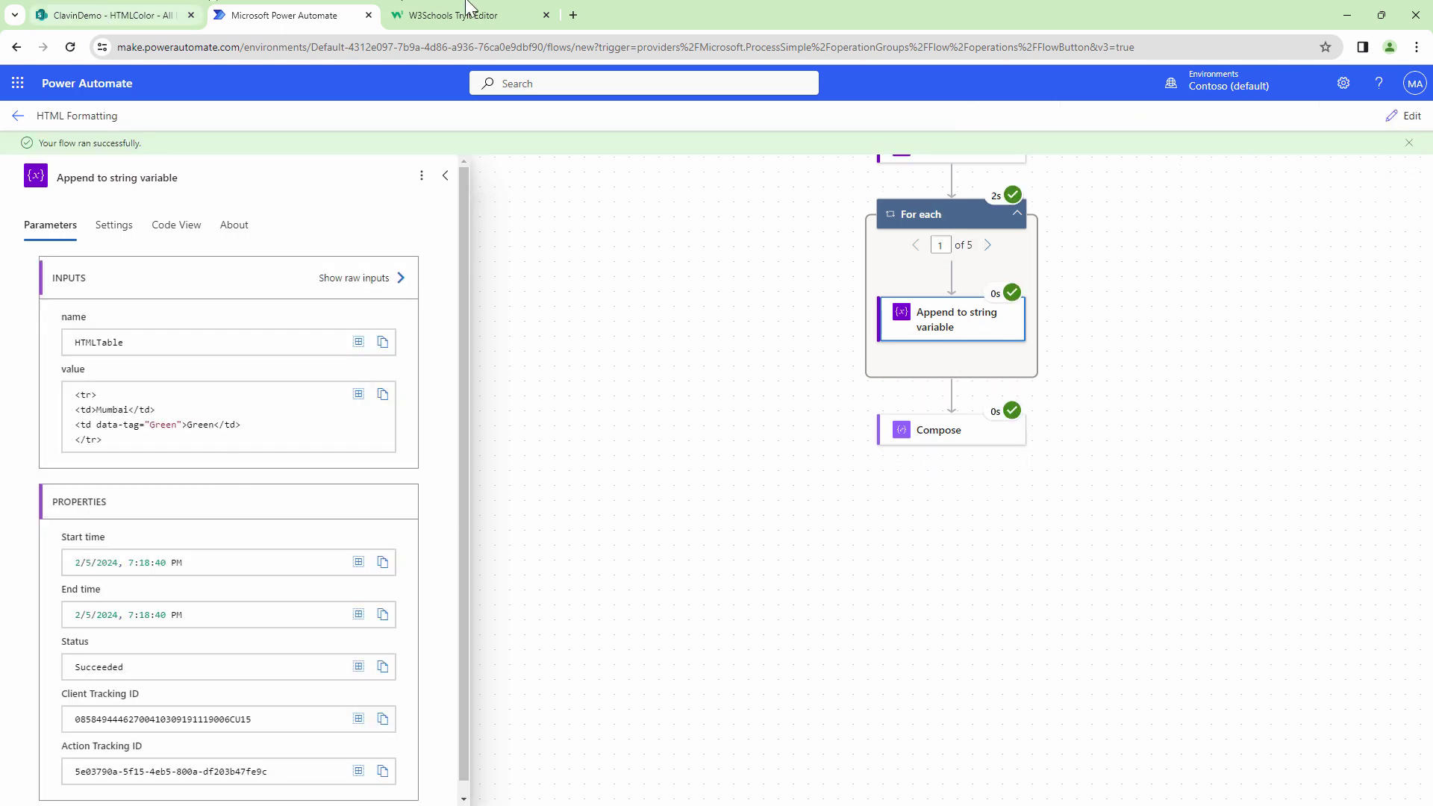
pyautogui.click(468, 14)
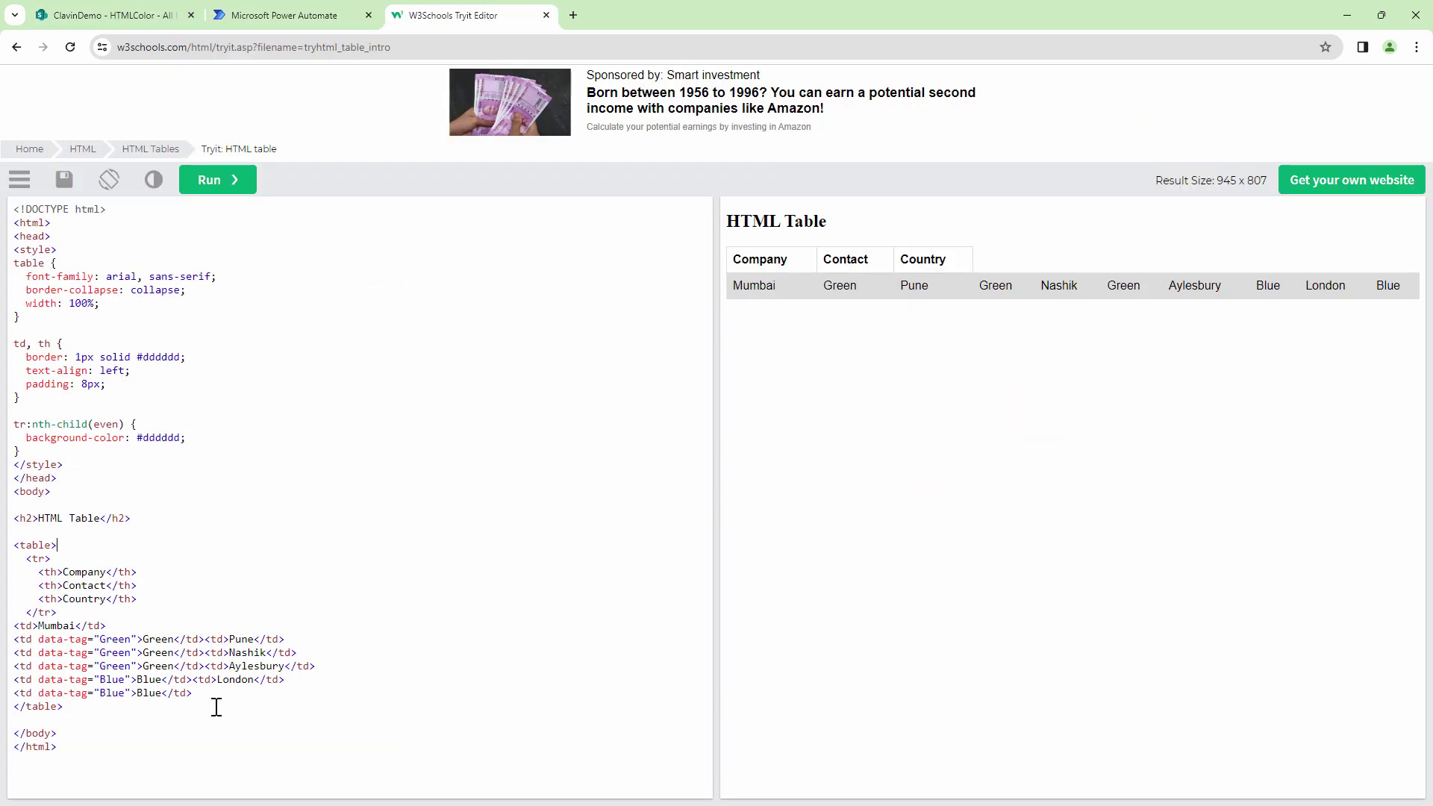
# Cut the old td cell code from the Tryit sample table
pyautogui.moveTo(233, 702); pyautogui.dragTo(14, 631)
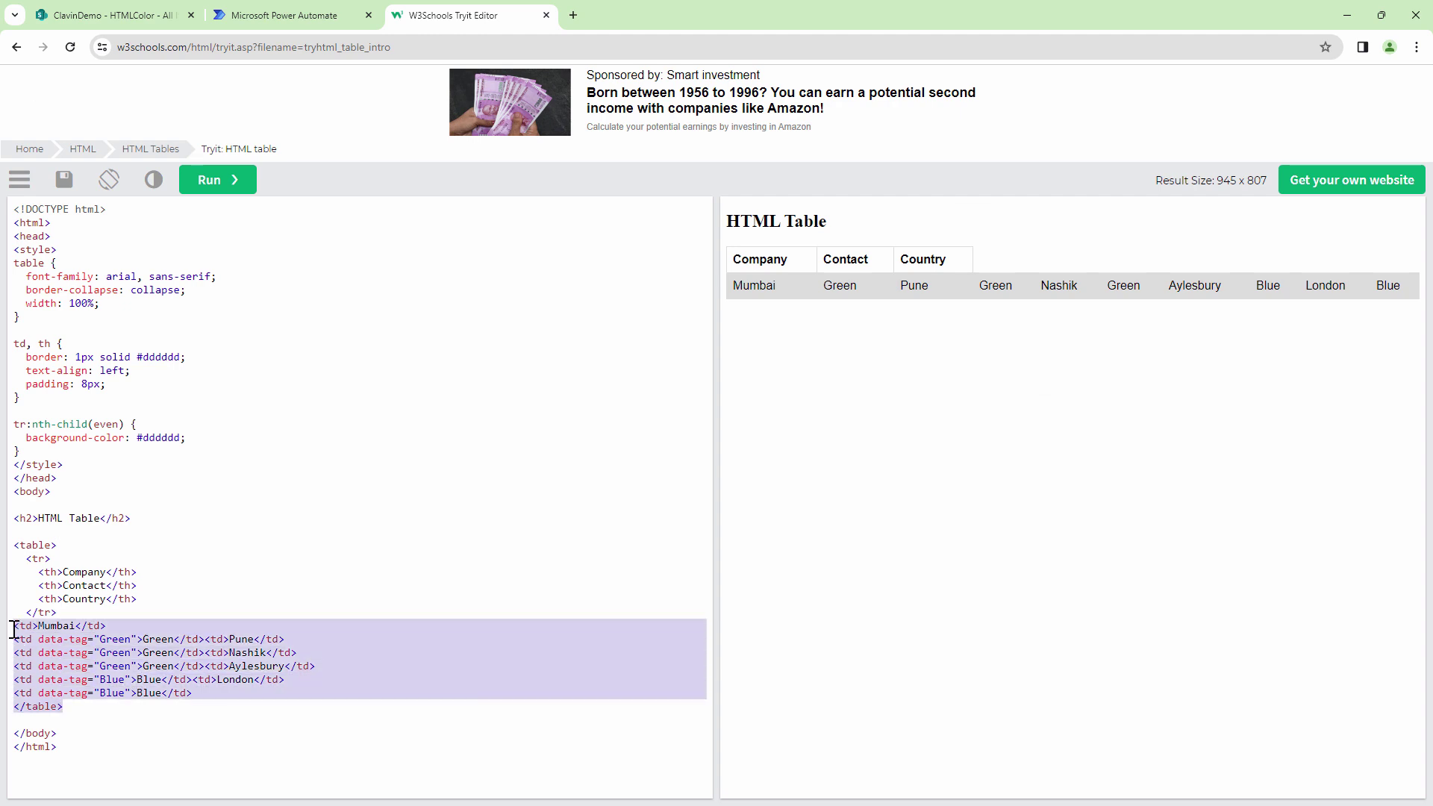
pyautogui.hotkey('ctrl', 'x')
pyautogui.click(321, 10)
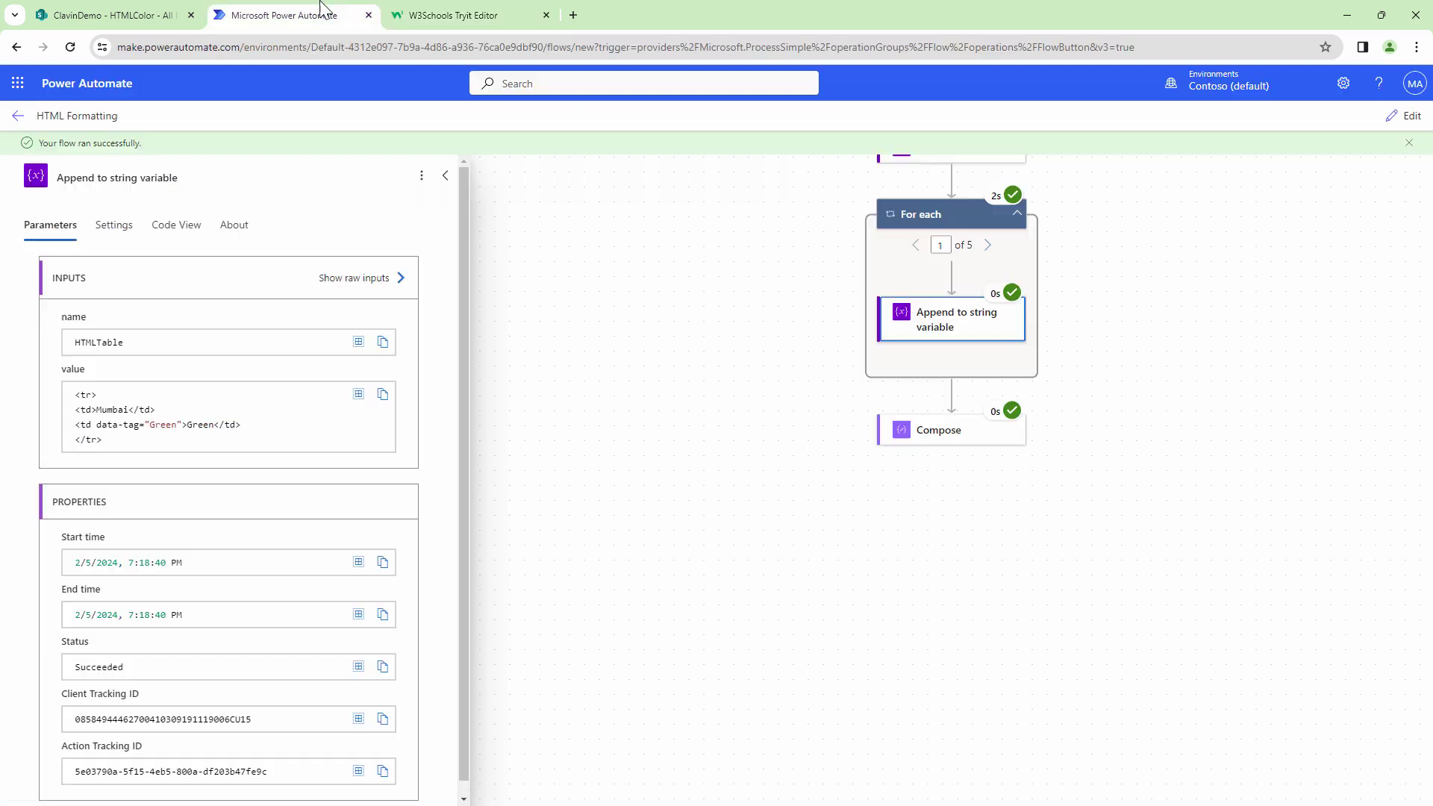
# Copy the Compose step's output of tr-wrapped city rows from the flow run
pyautogui.click(892, 447)
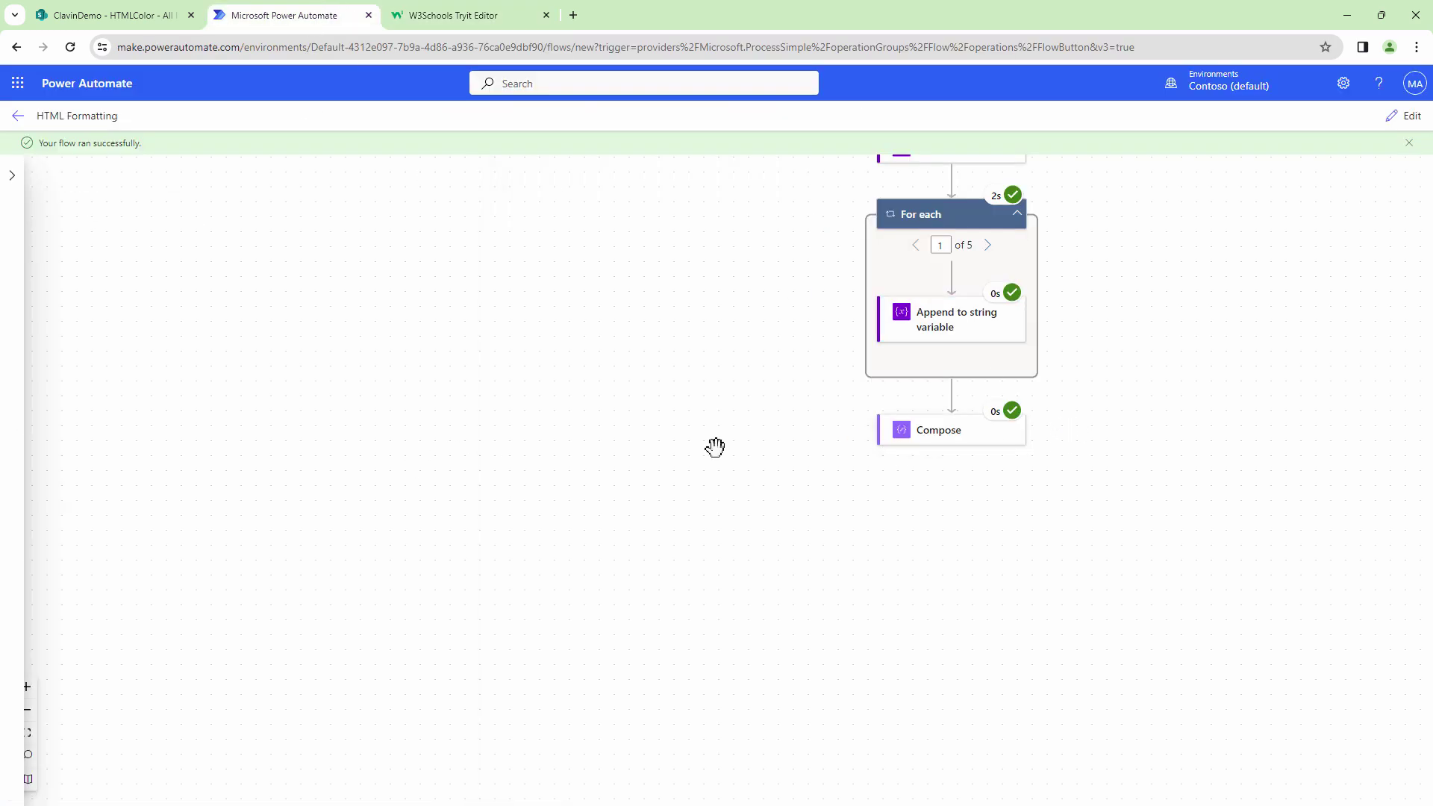
pyautogui.scroll(-3, 313, 568)
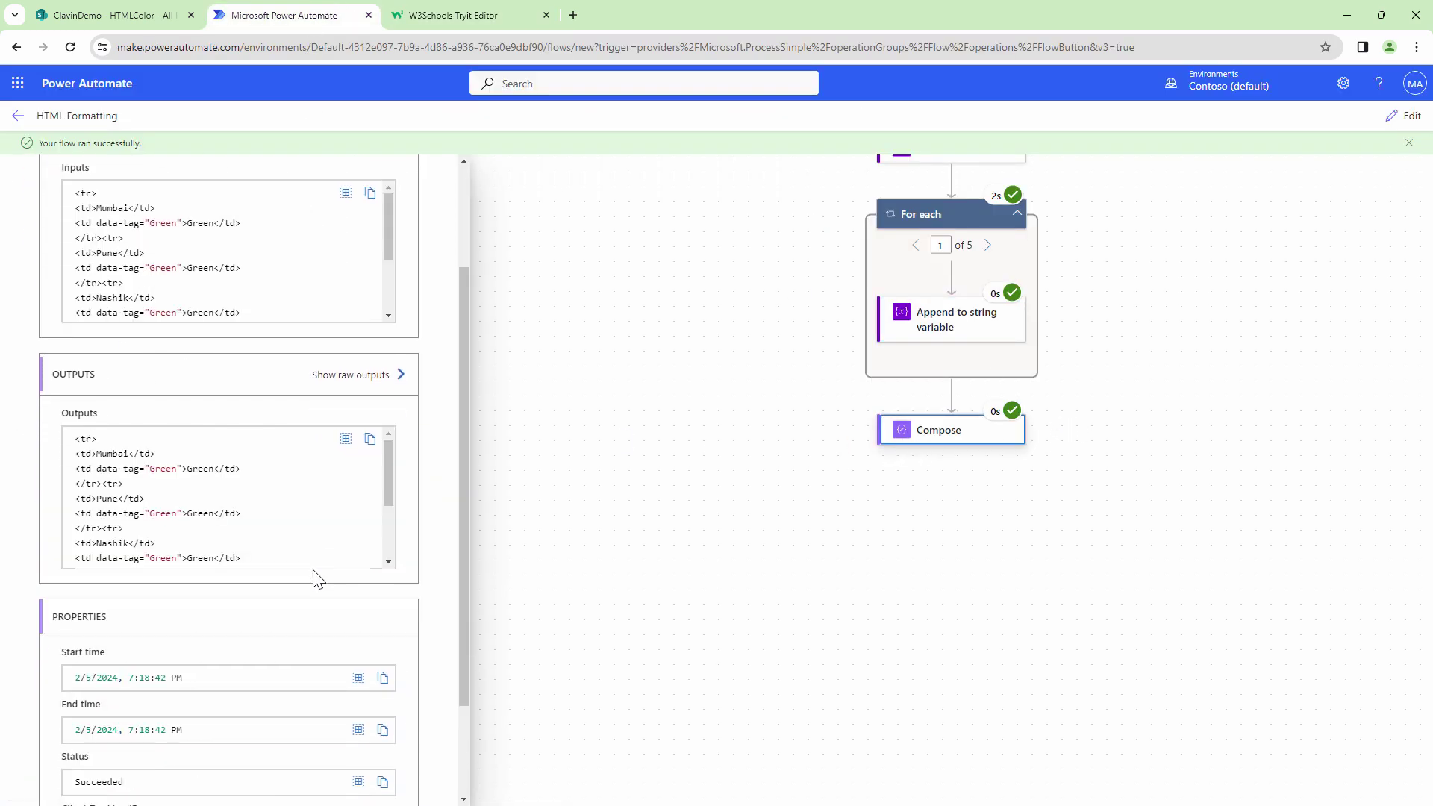
pyautogui.scroll(-2, 315, 536)
pyautogui.scroll(2, 317, 538)
pyautogui.scroll(-1, 328, 544)
pyautogui.scroll(1, 244, 505)
pyautogui.click(371, 439)
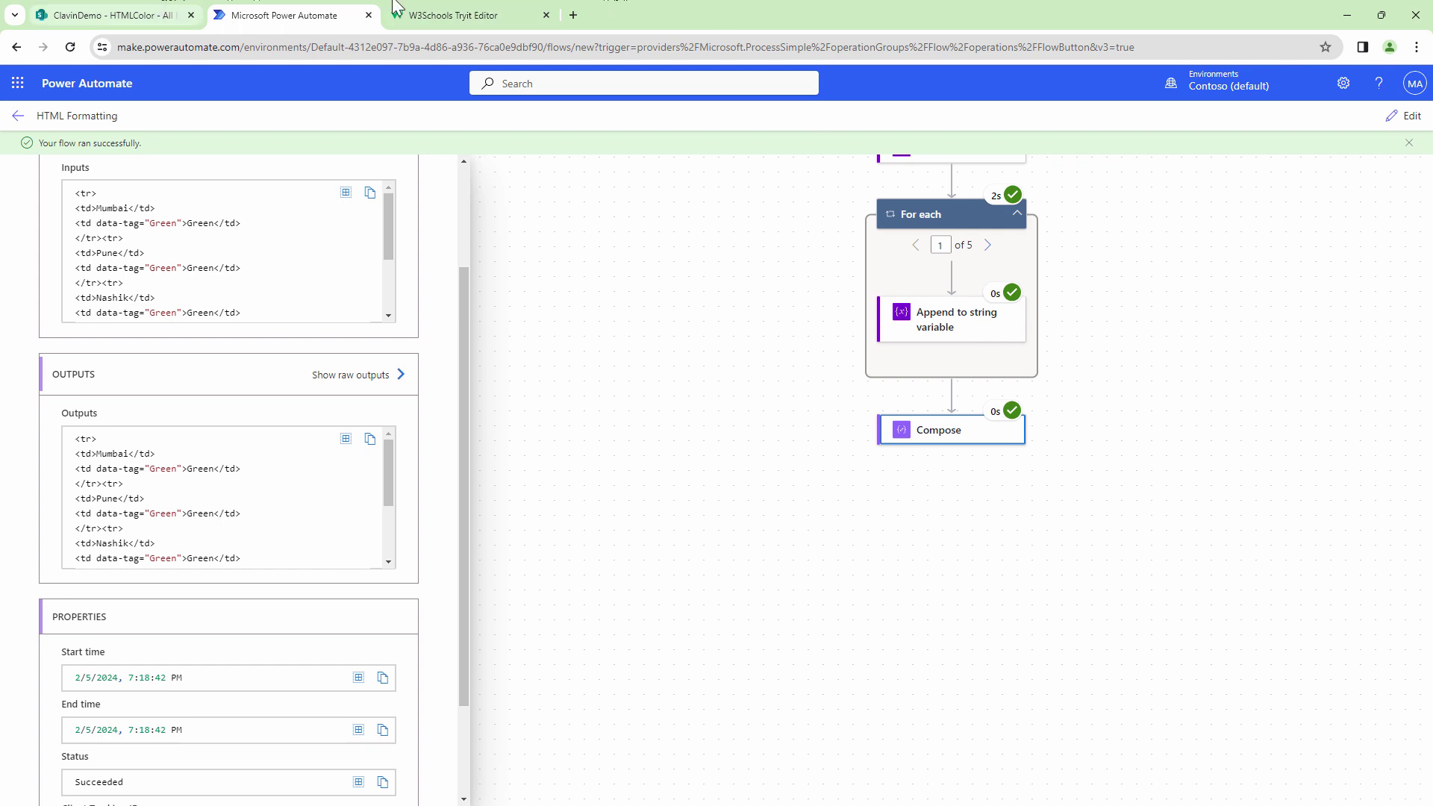
# Paste the copied city rows into the table and delete the Country header
pyautogui.click(466, 12)
pyautogui.hotkey('ctrl', 'v')
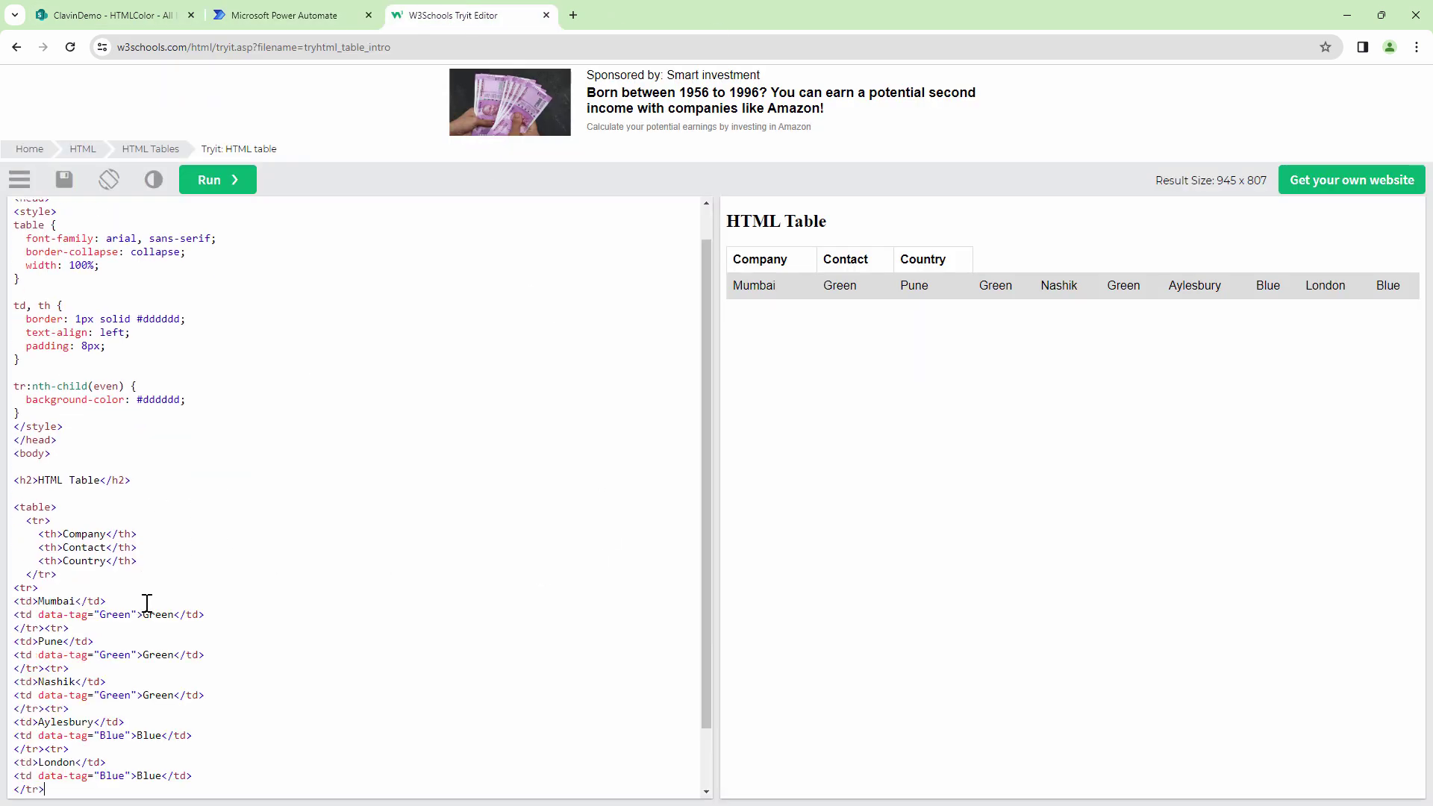
pyautogui.moveTo(160, 560); pyautogui.dragTo(3, 566)
pyautogui.press('BackSpace')
pyautogui.press('BackSpace')
# Rename the Company and Contact headers to City and Color, then render the table
pyautogui.doubleClick(88, 537)
pyautogui.write('City')
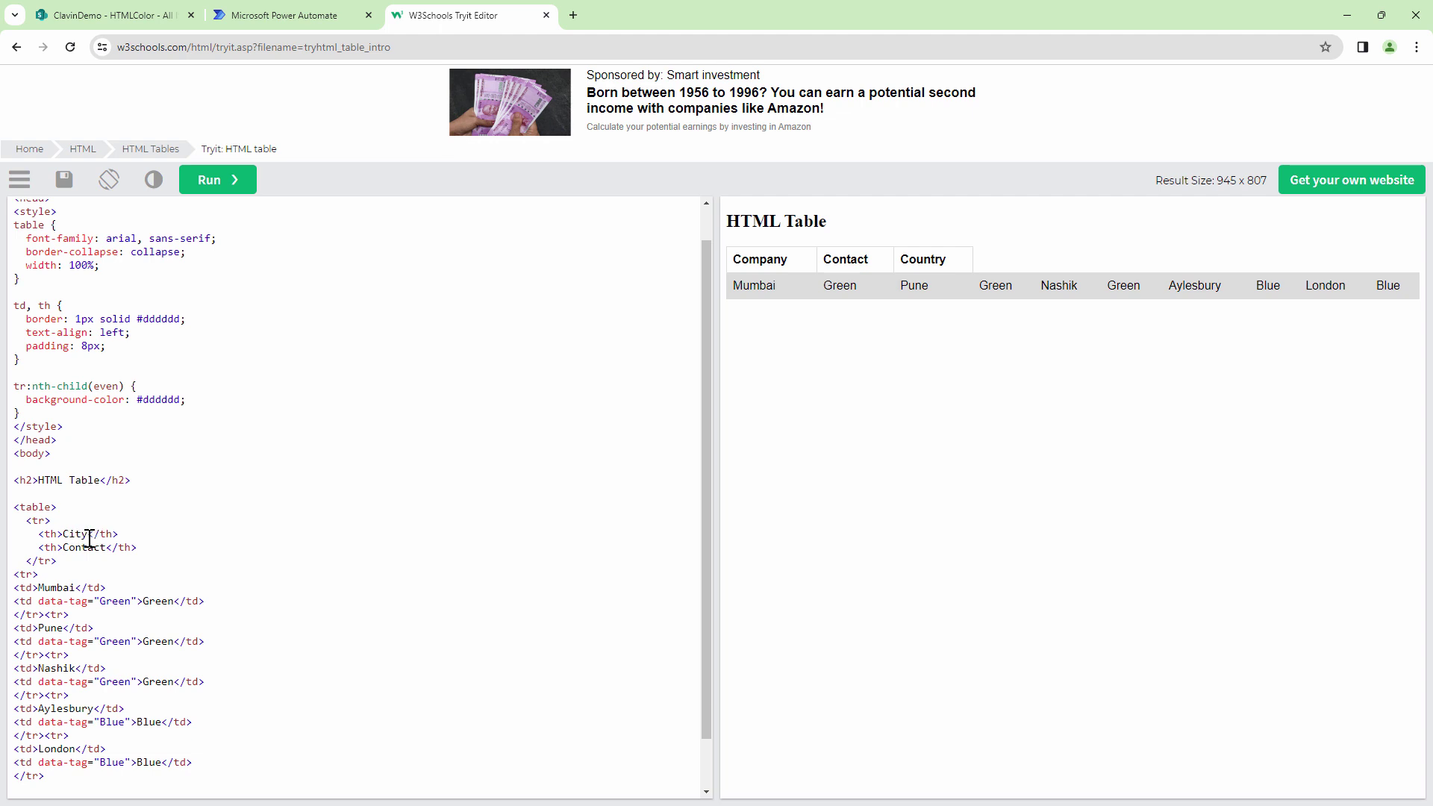
pyautogui.doubleClick(97, 547)
pyautogui.write('Color')
pyautogui.click(232, 183)
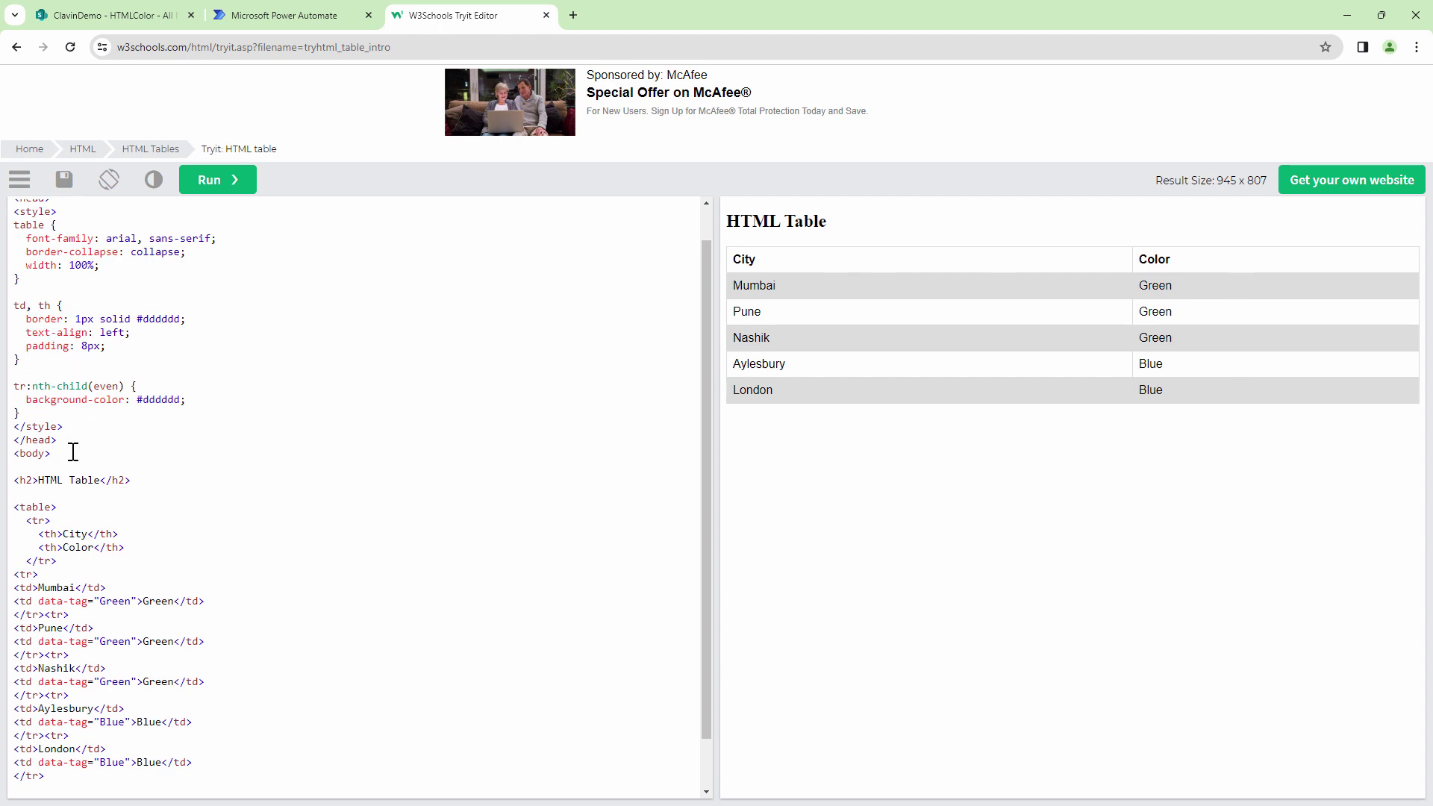
# Replace the sample table styles with [data-tag=Green] and [data-tag=Blue] background rules, run, and change red to Blue
pyautogui.moveTo(15, 412); pyautogui.dragTo(4, 224)
pyautogui.press('BackSpace')
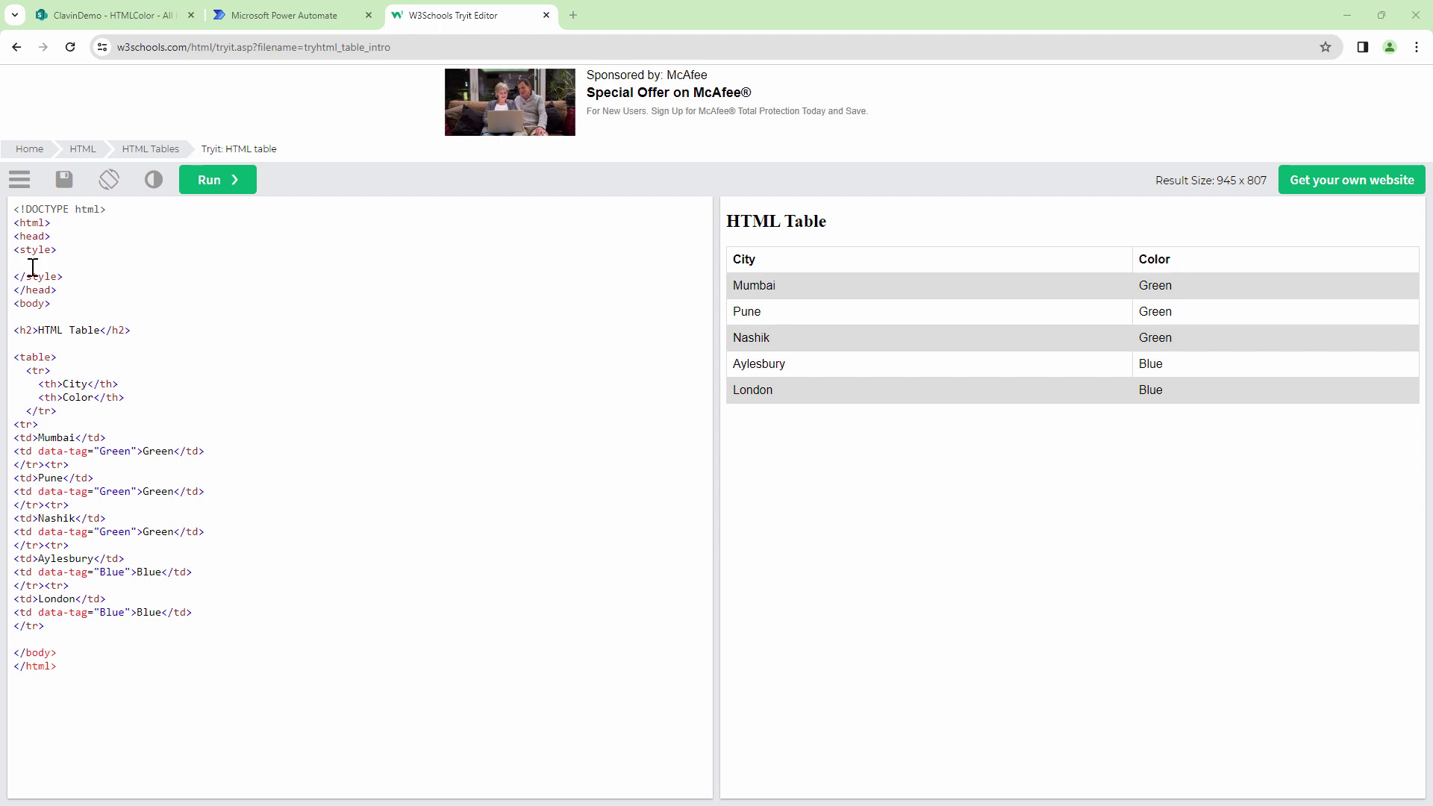
pyautogui.hotkey('ctrl', 'v')
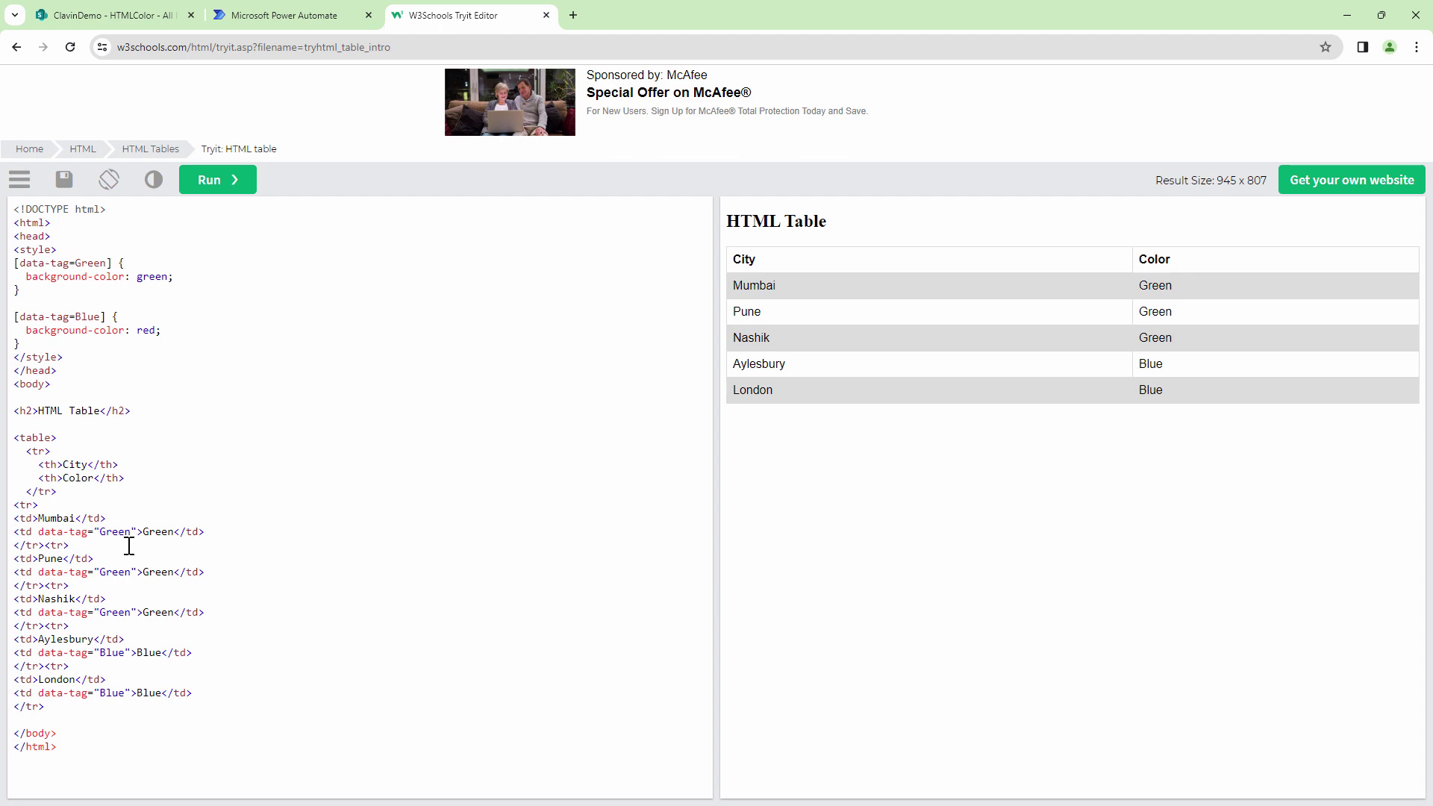
pyautogui.click(209, 185)
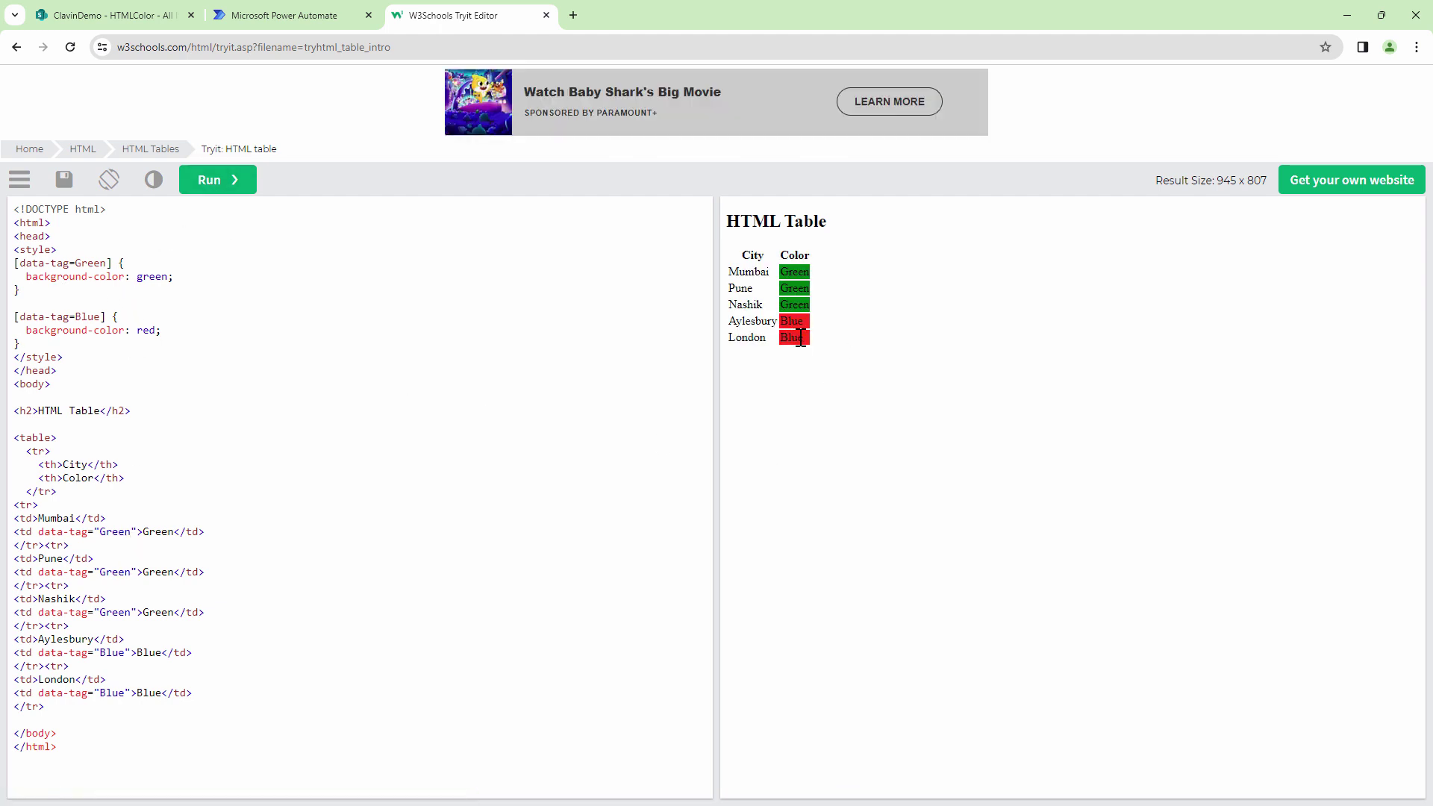
pyautogui.doubleClick(149, 332)
pyautogui.write('Bl')
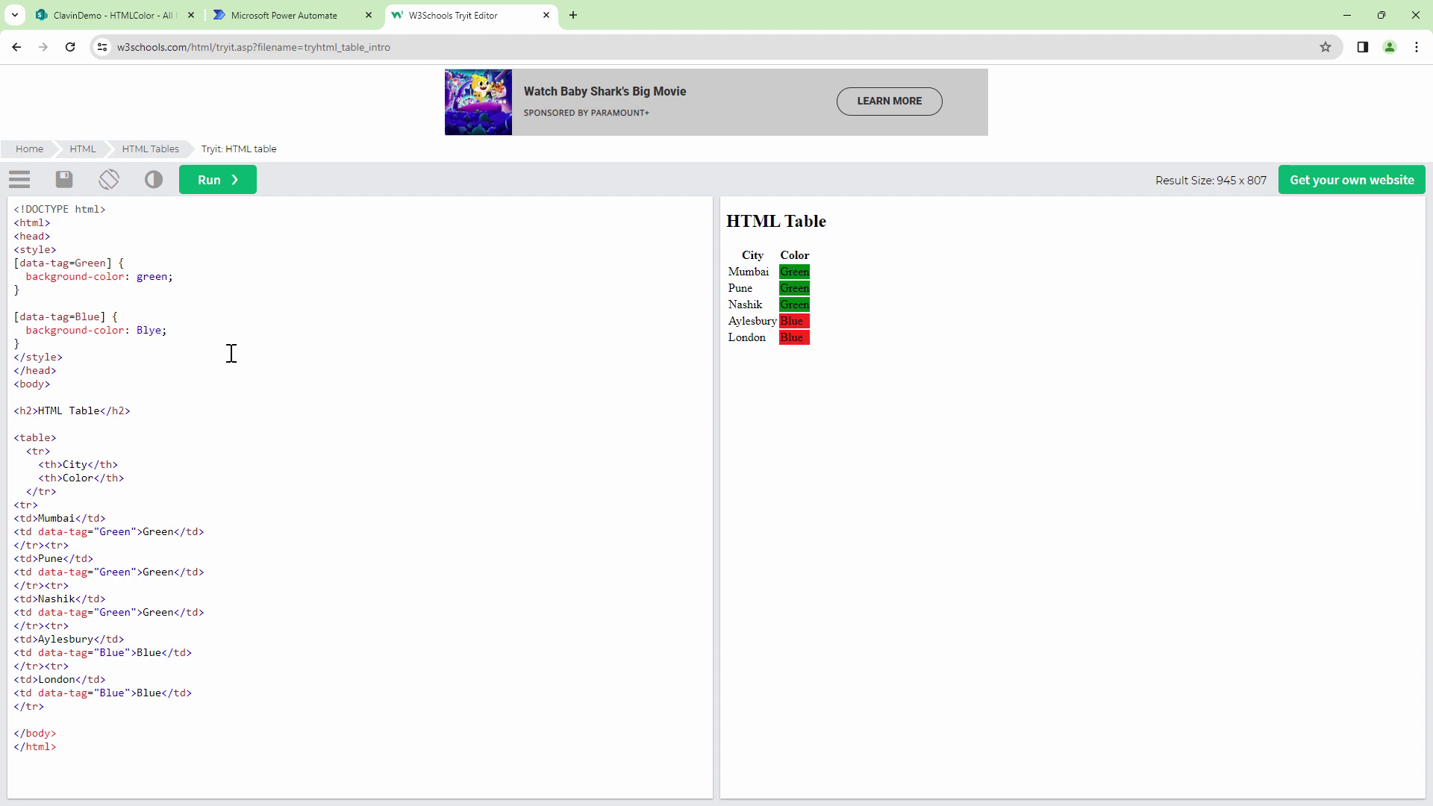
pyautogui.write('ue')
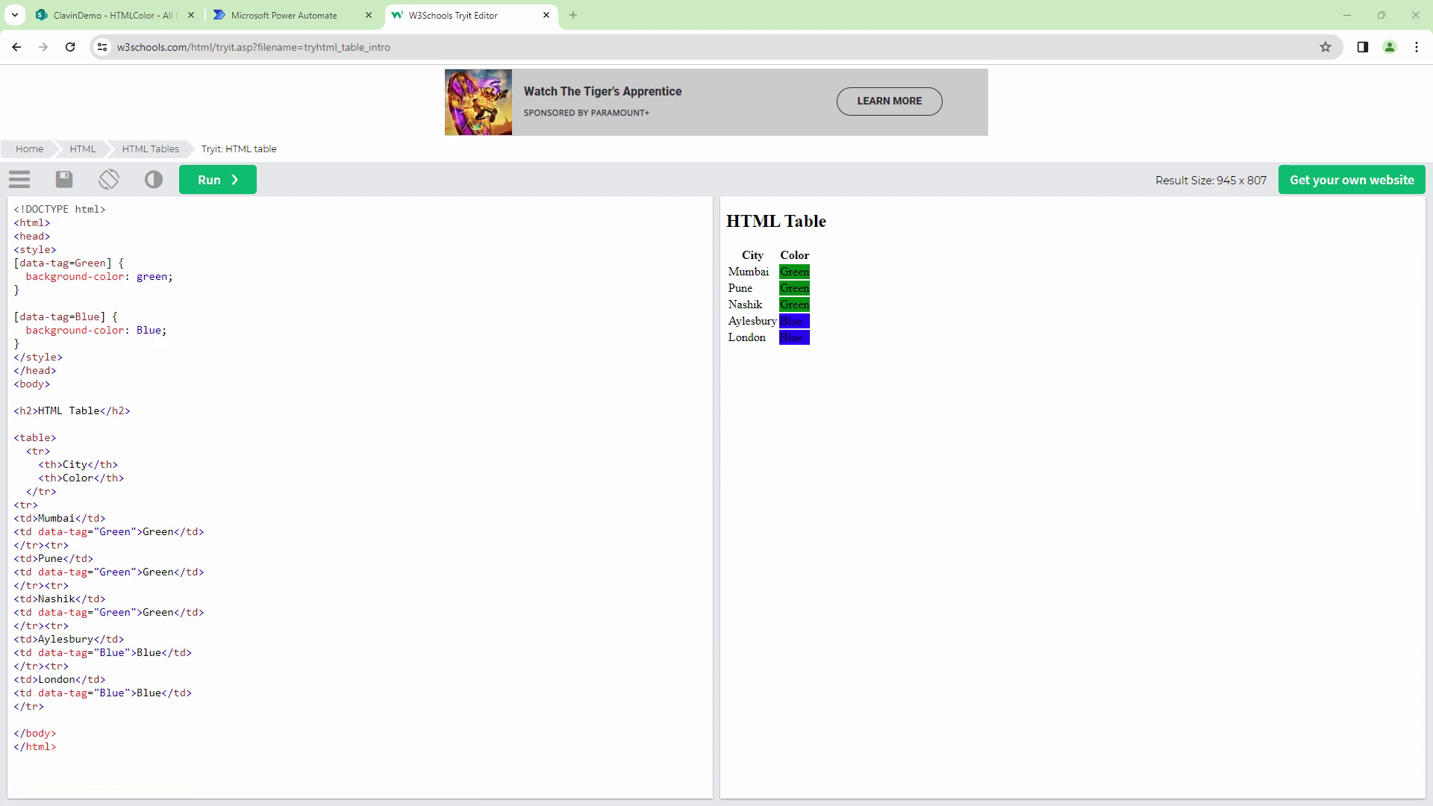
# Add a 1px solid border rule for table, th and td cells and run the code
pyautogui.click(86, 252)
pyautogui.hotkey('ctrl', 'v')
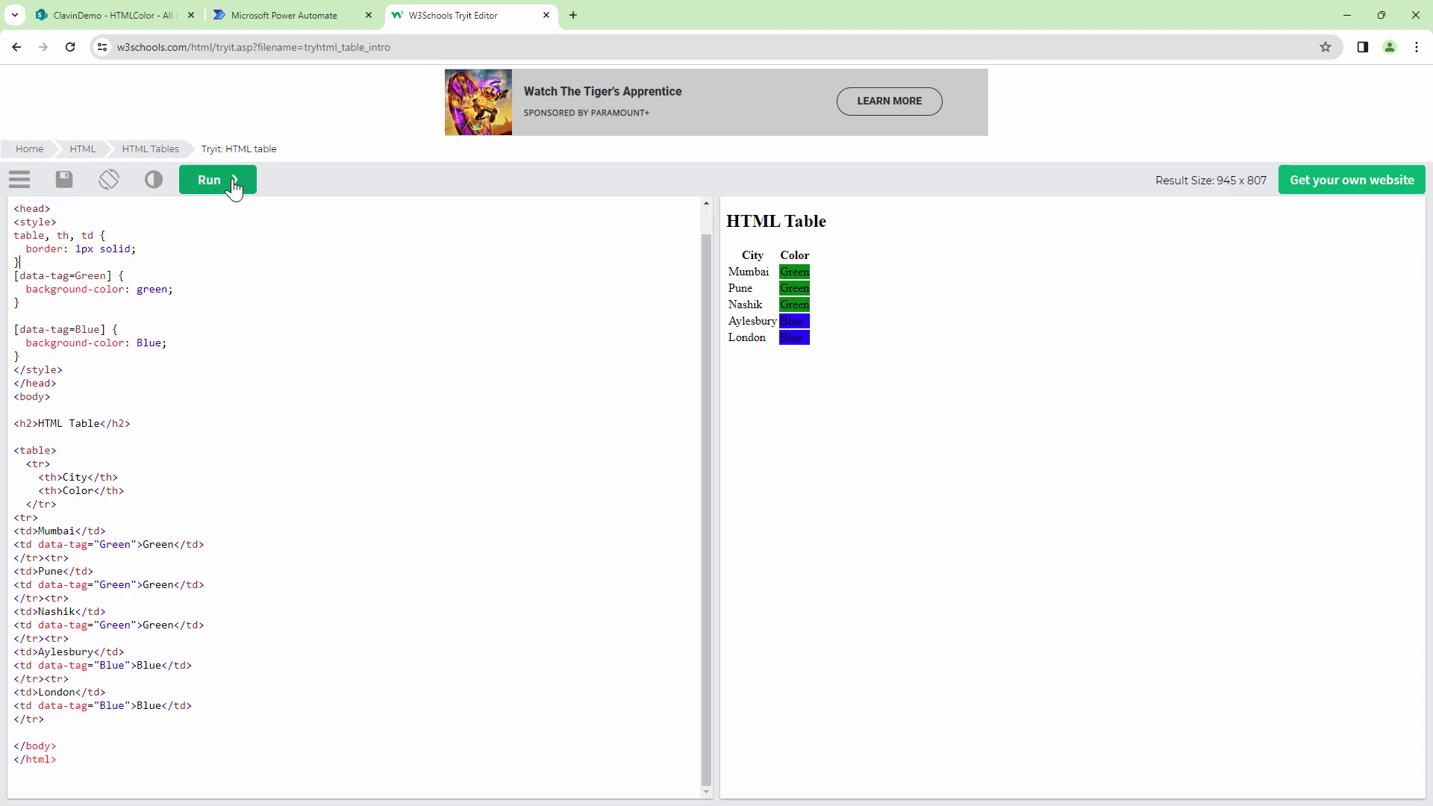
pyautogui.click(233, 182)
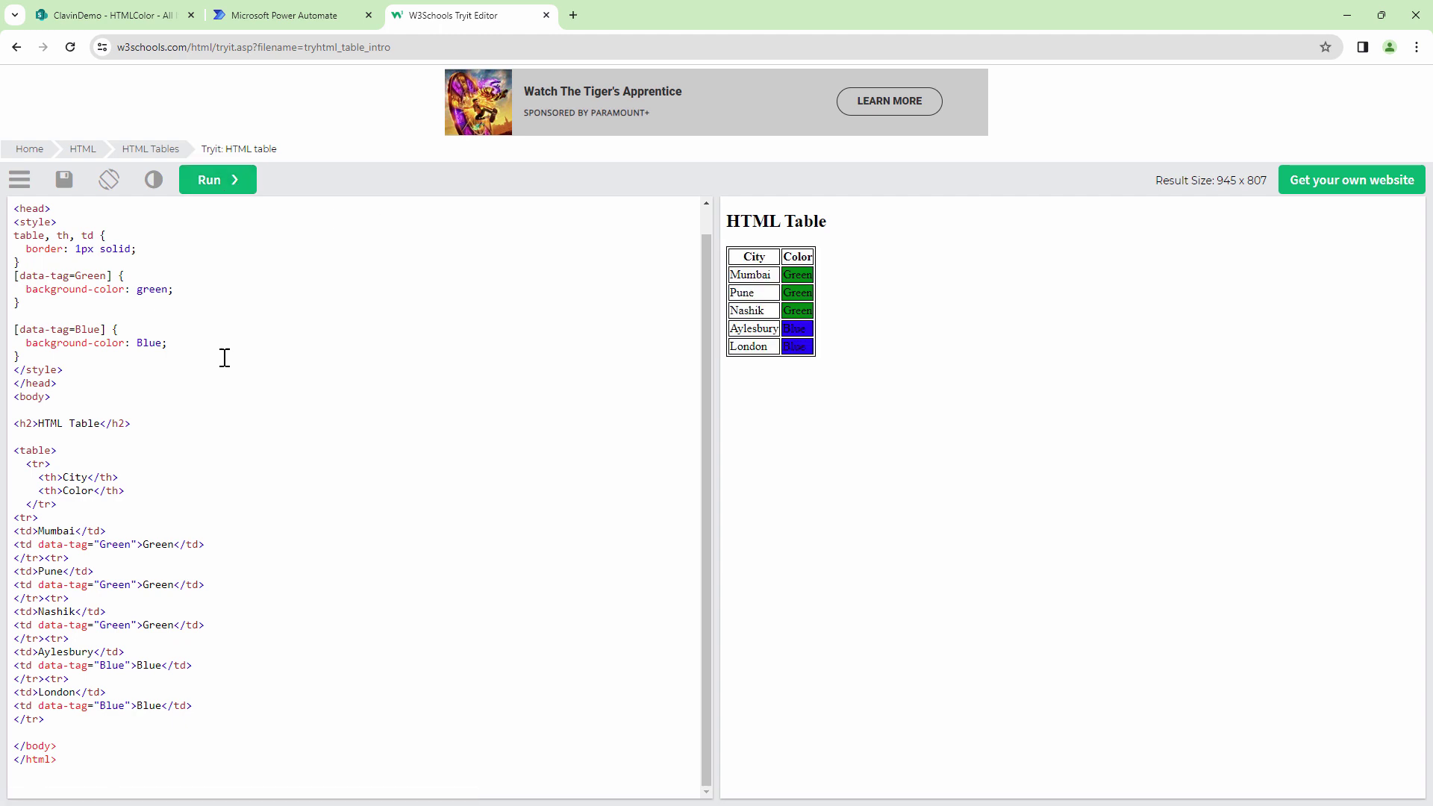
pyautogui.doubleClick(149, 344)
pyautogui.write('l')
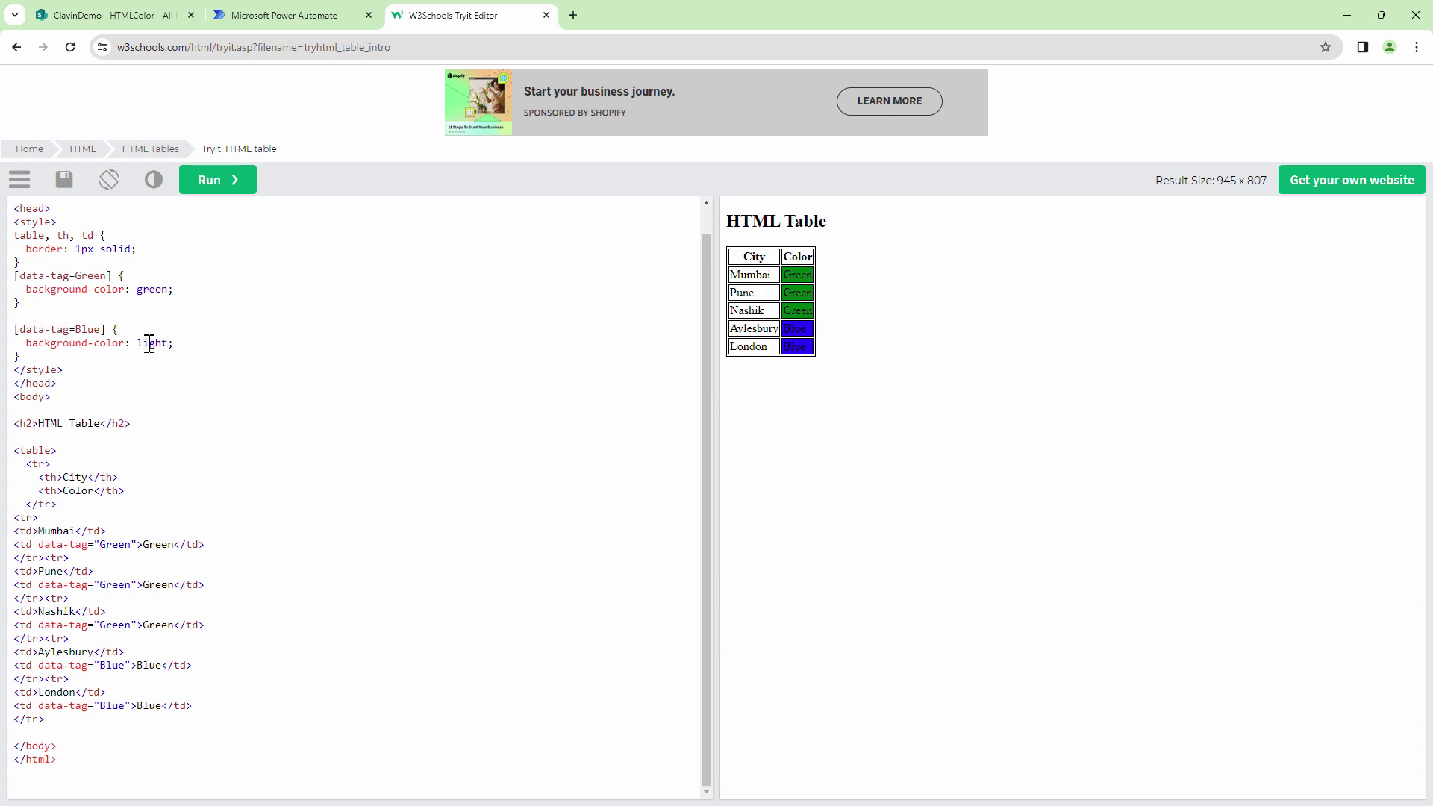
# Find a CSS color picker, copy the blue hex code #0373fc, and detach the Tryit Editor window
pyautogui.click(573, 15)
pyautogui.write('Css')
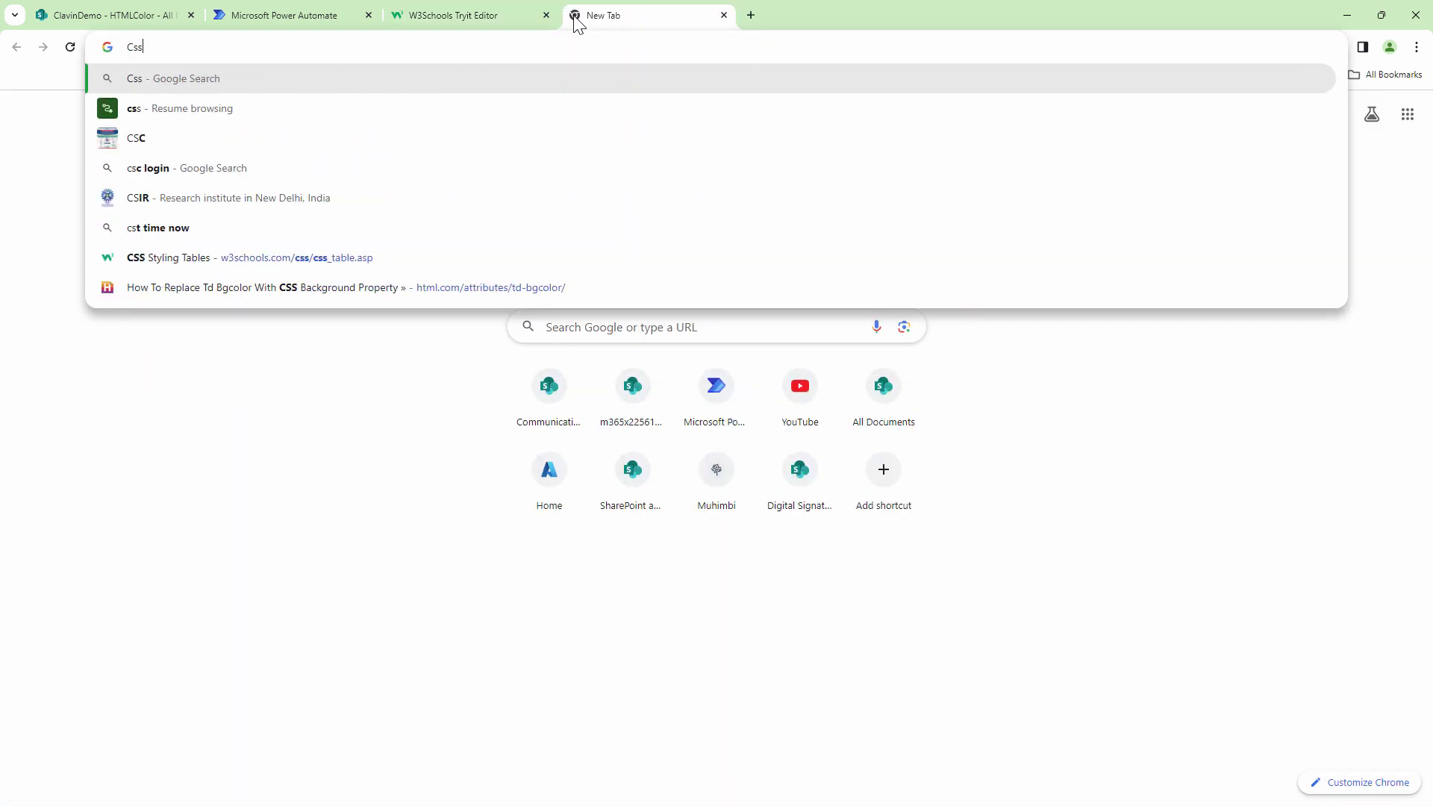
pyautogui.write(' color')
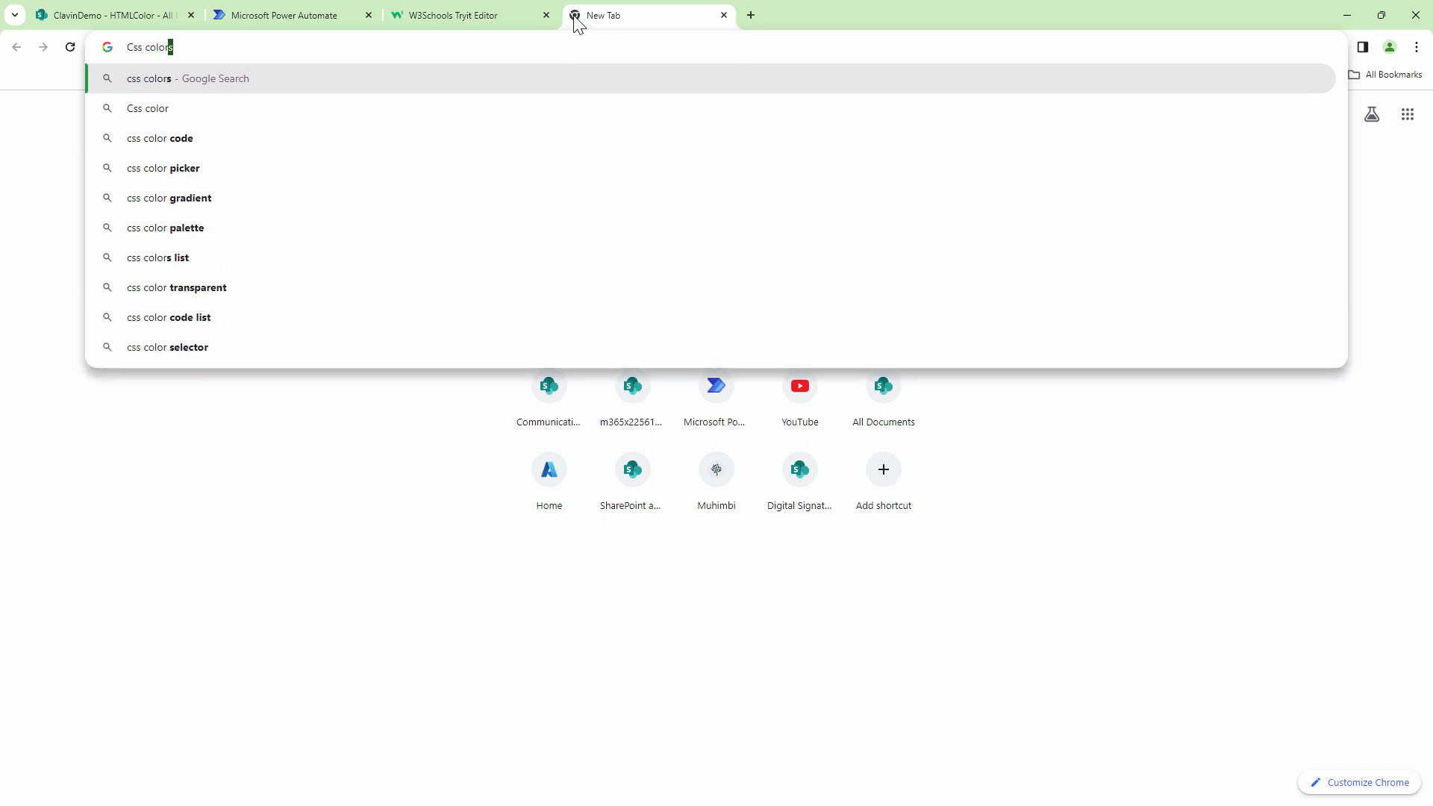
pyautogui.press('BackSpace')
pyautogui.press('Down')
pyautogui.press('Down')
pyautogui.press('Return')
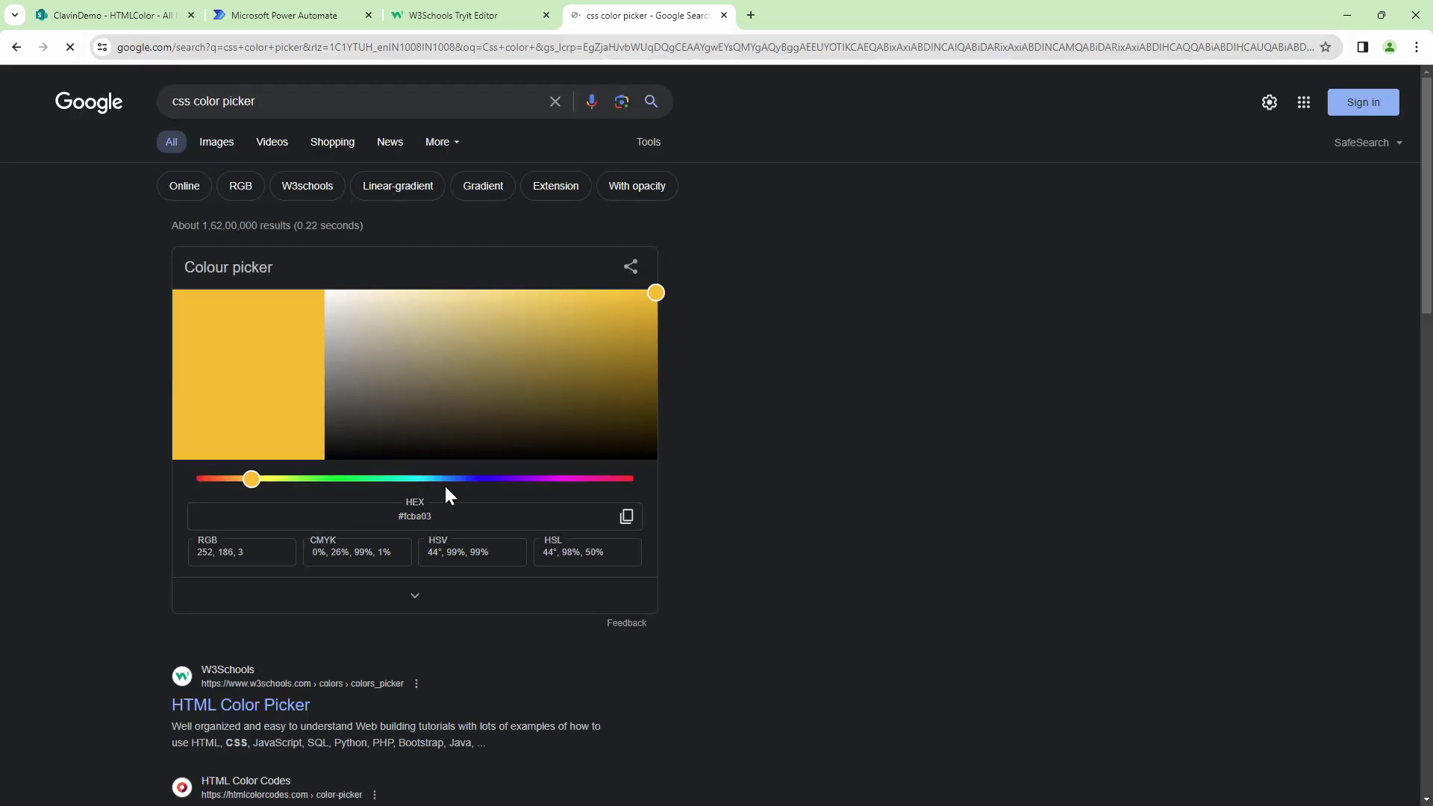
pyautogui.moveTo(254, 491); pyautogui.dragTo(456, 496)
pyautogui.click(626, 516)
pyautogui.click(459, 15)
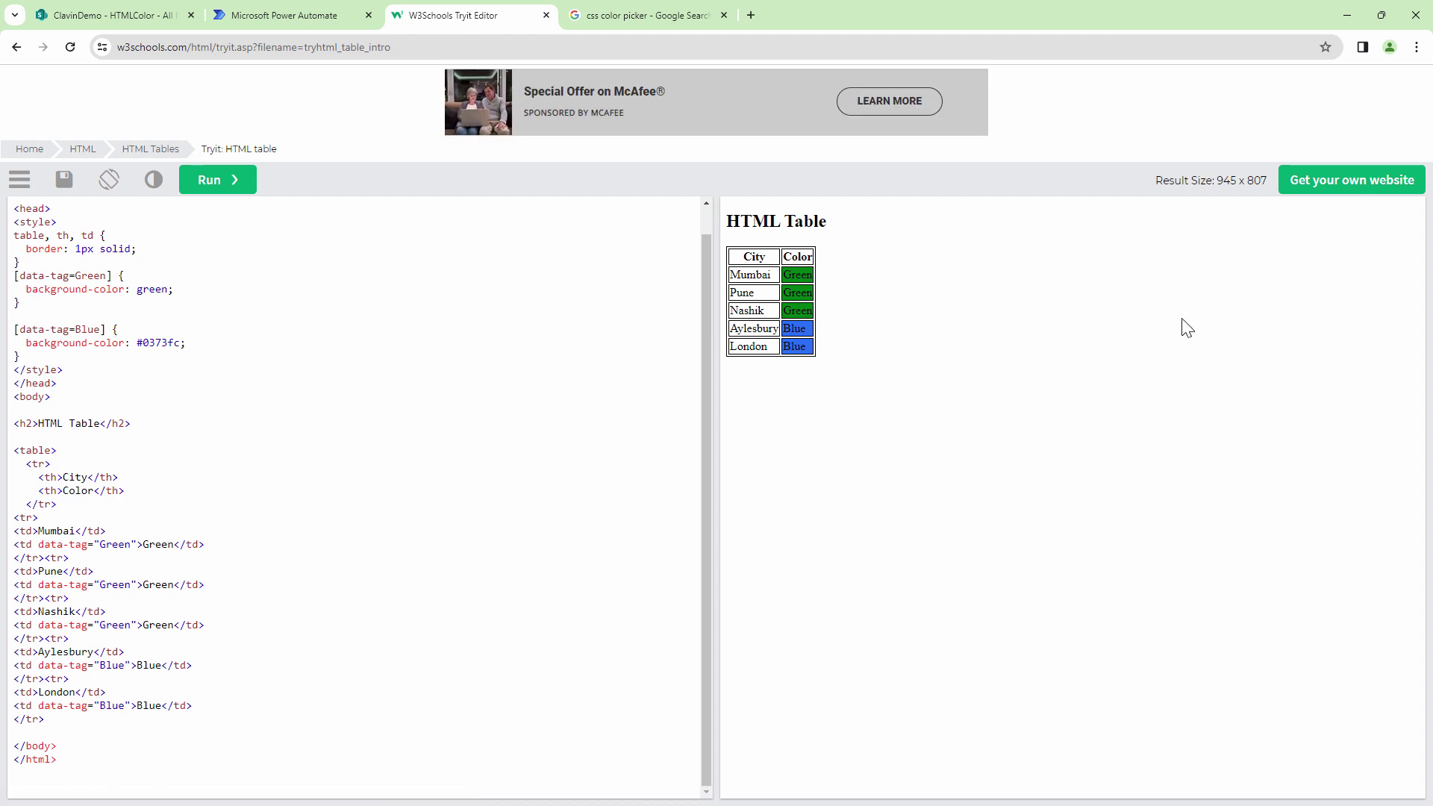
pyautogui.moveTo(463, 20); pyautogui.dragTo(535, 70)
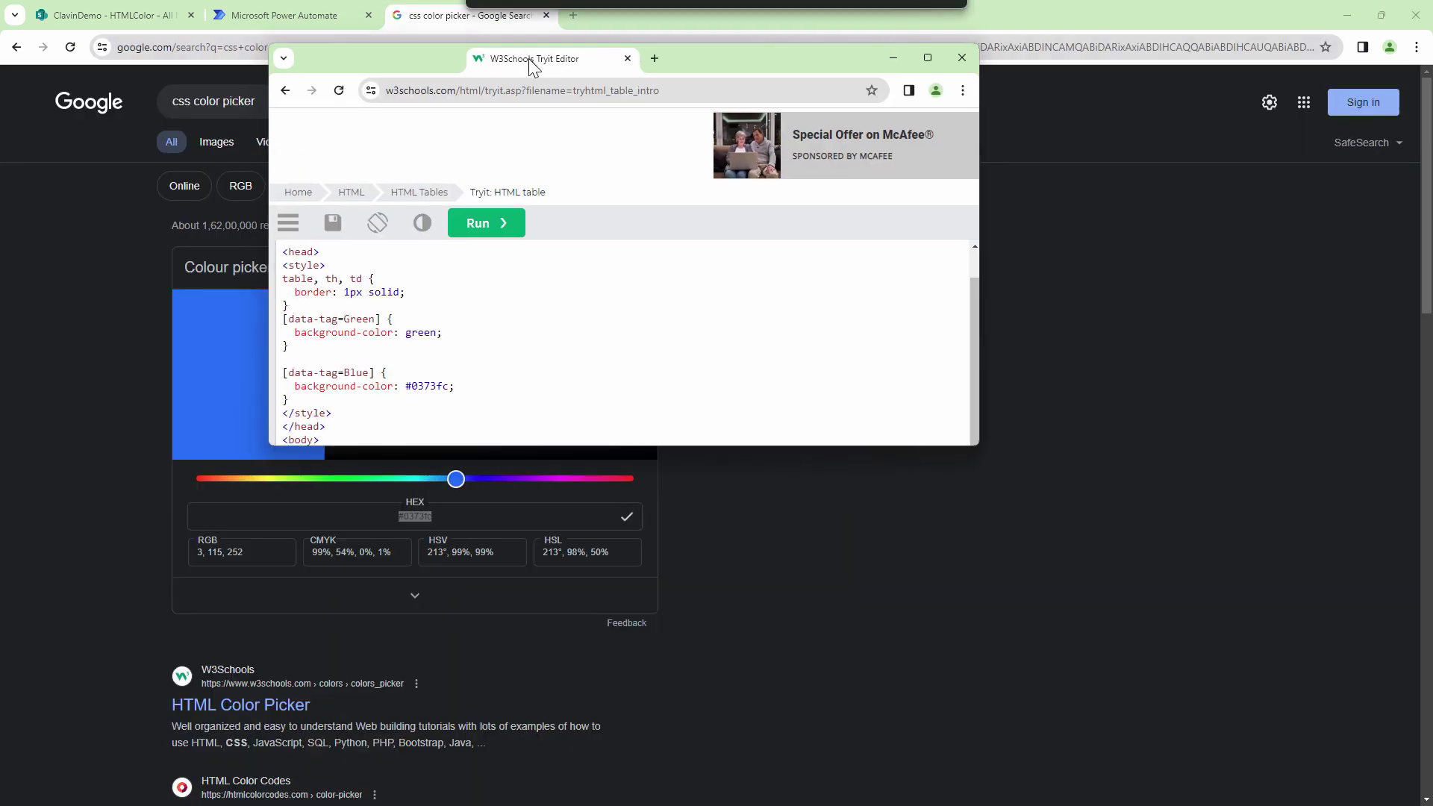
# Snap the SharePoint list and the Tryit Editor windows side by side
pyautogui.click(105, 24)
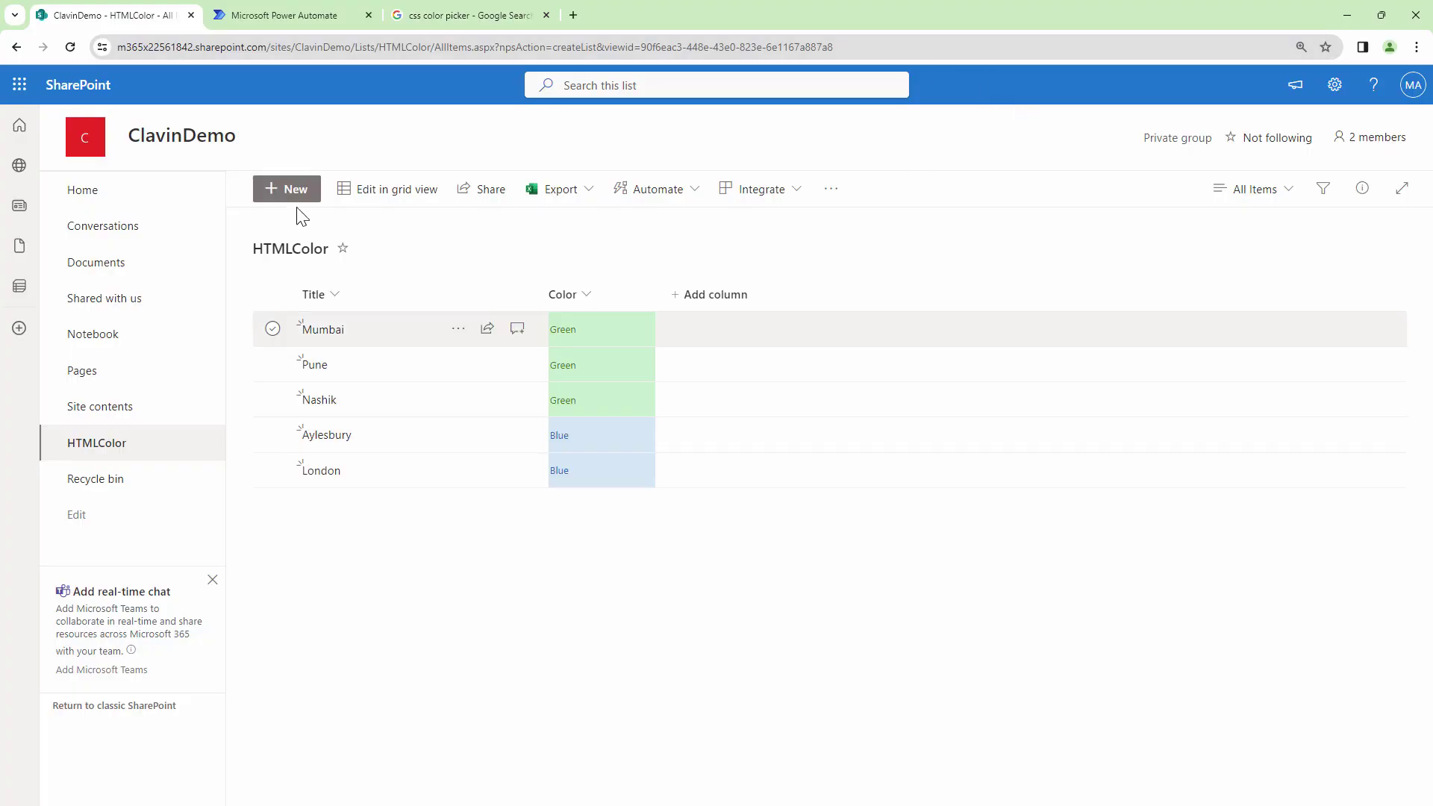
pyautogui.press('super+Left')
pyautogui.click(1398, 268)
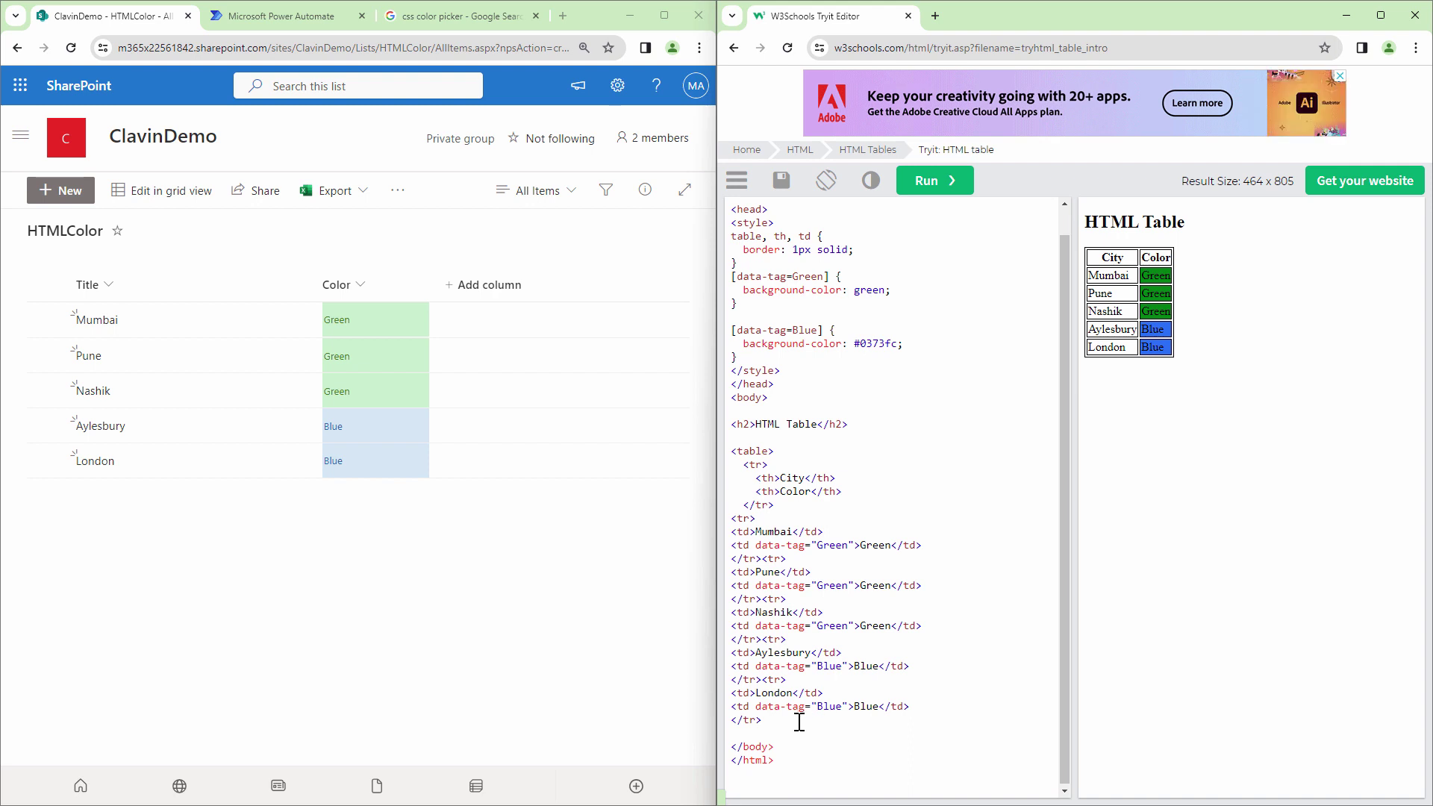
# Delete the five city rows from the table code, keeping the City/Color header, and select the remaining HTML
pyautogui.moveTo(782, 719); pyautogui.dragTo(731, 518)
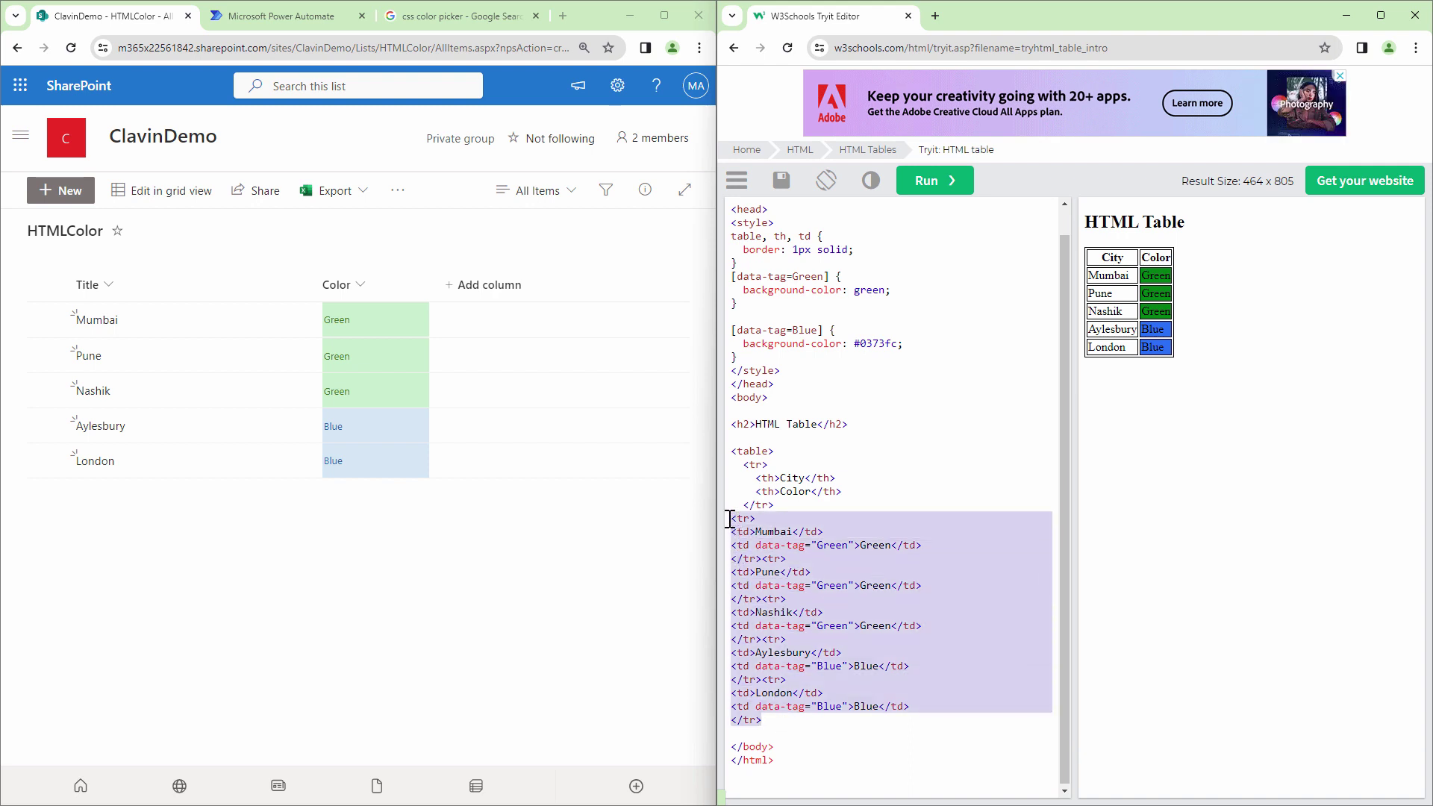
pyautogui.press('Delete')
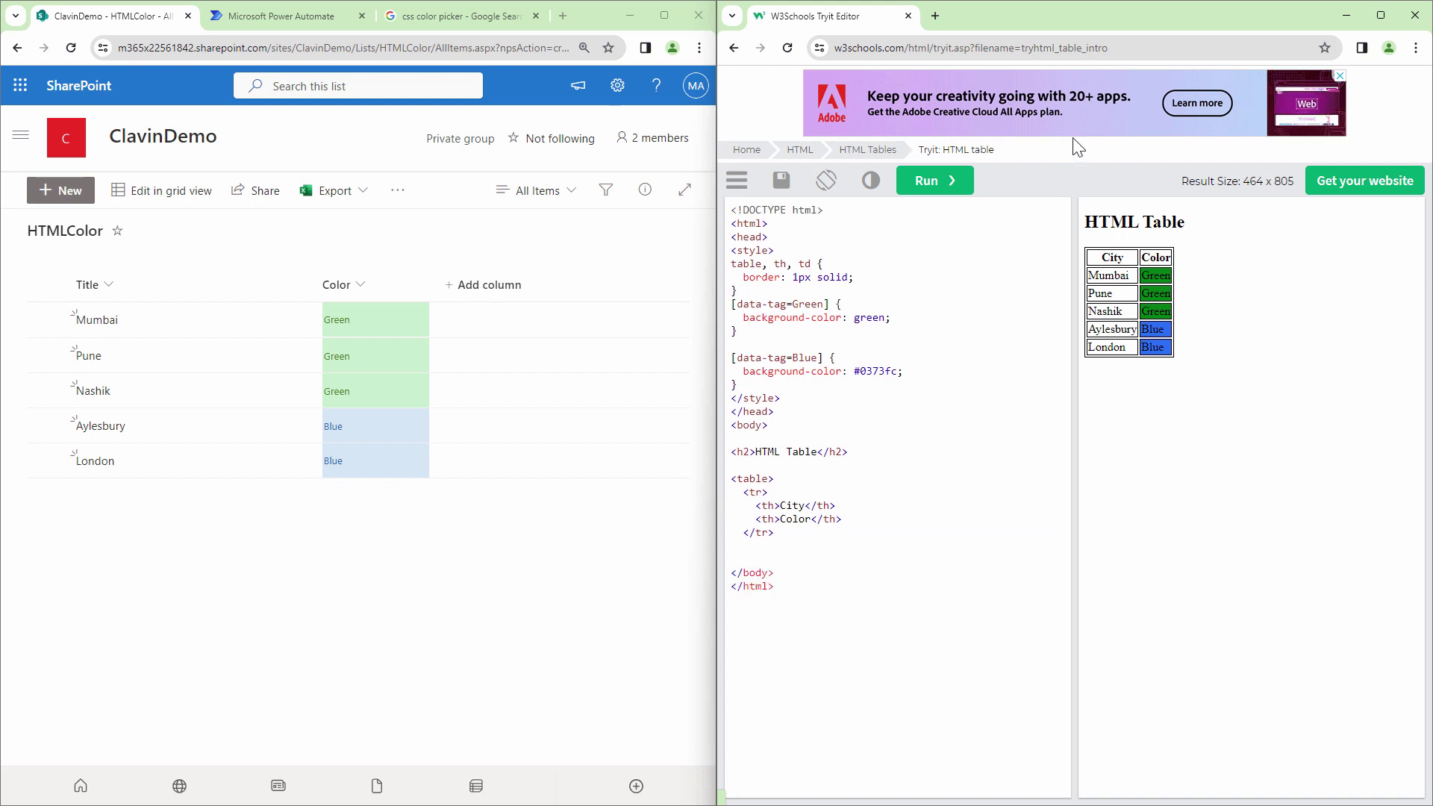
pyautogui.moveTo(812, 600); pyautogui.dragTo(736, 122)
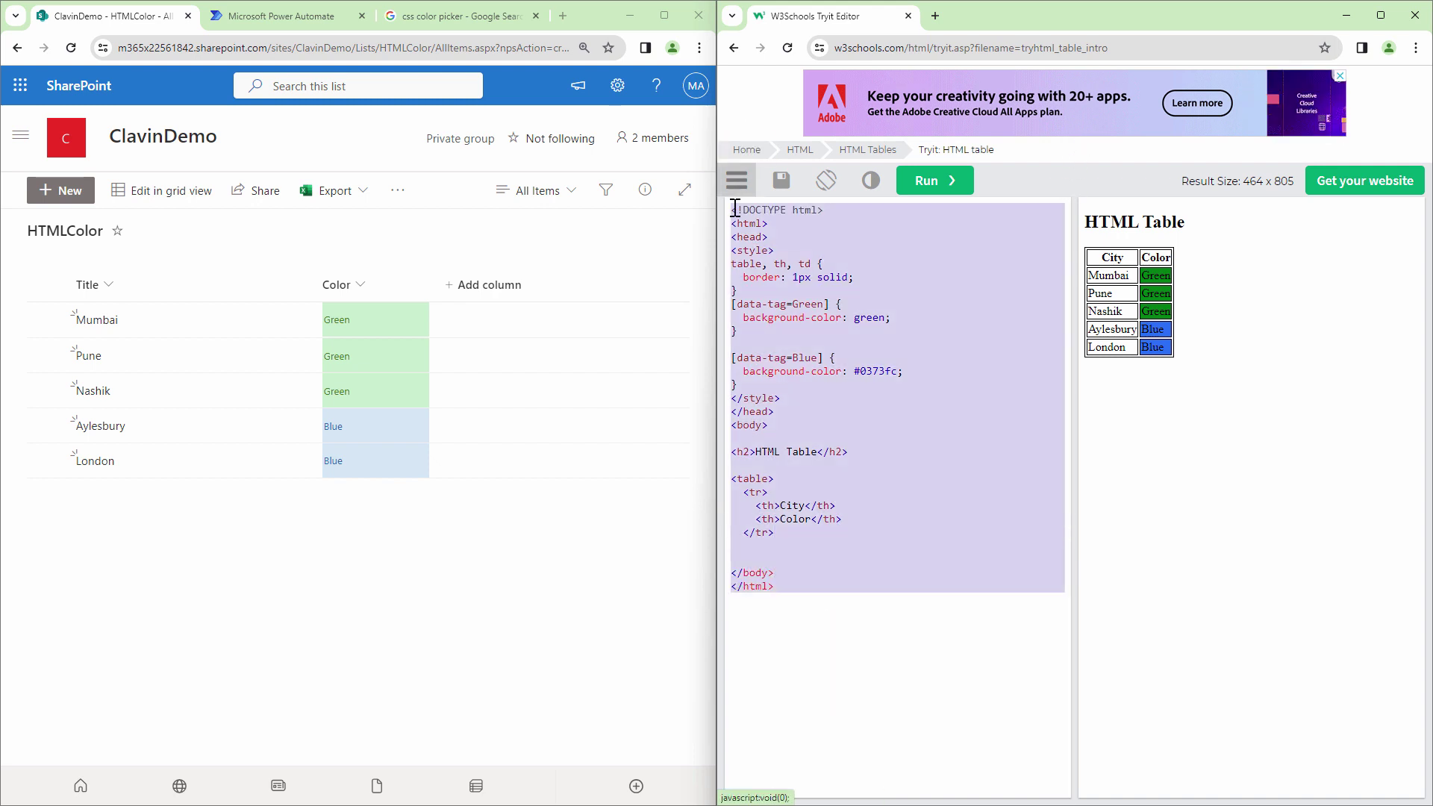
pyautogui.click(298, 4)
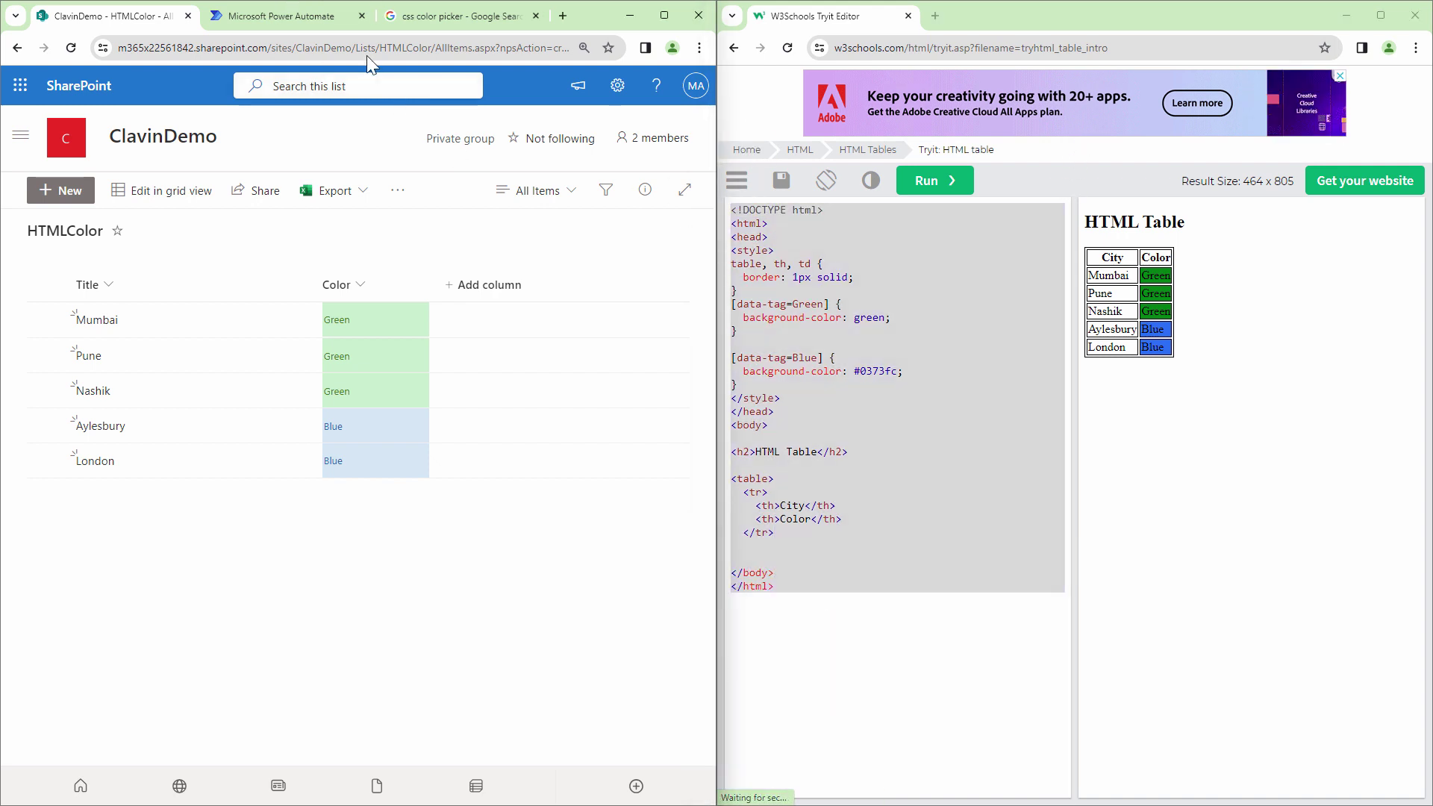
pyautogui.click(323, 17)
# Put the flow in edit mode and paste the copied HTML template into the Compose inputs
pyautogui.click(665, 15)
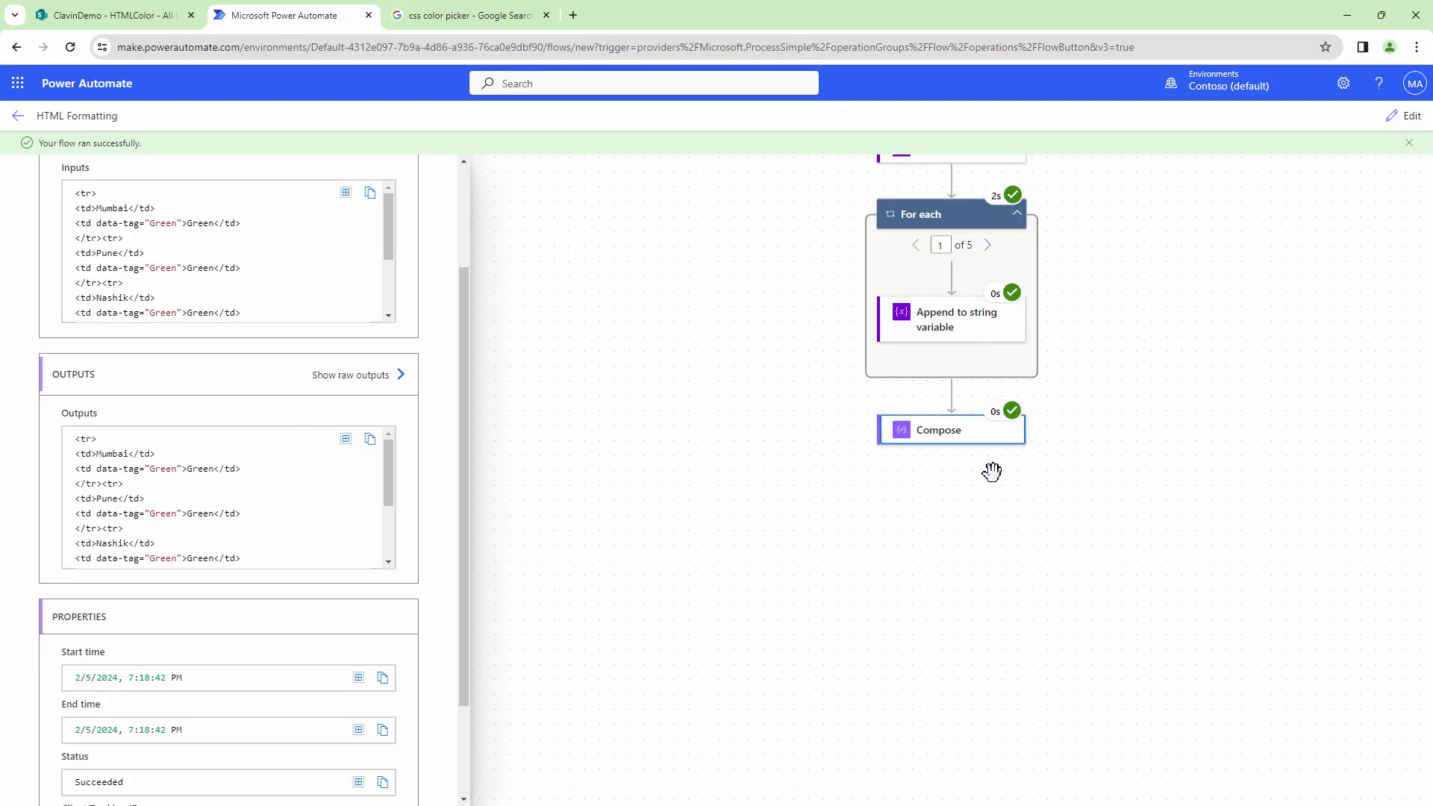
pyautogui.click(1399, 119)
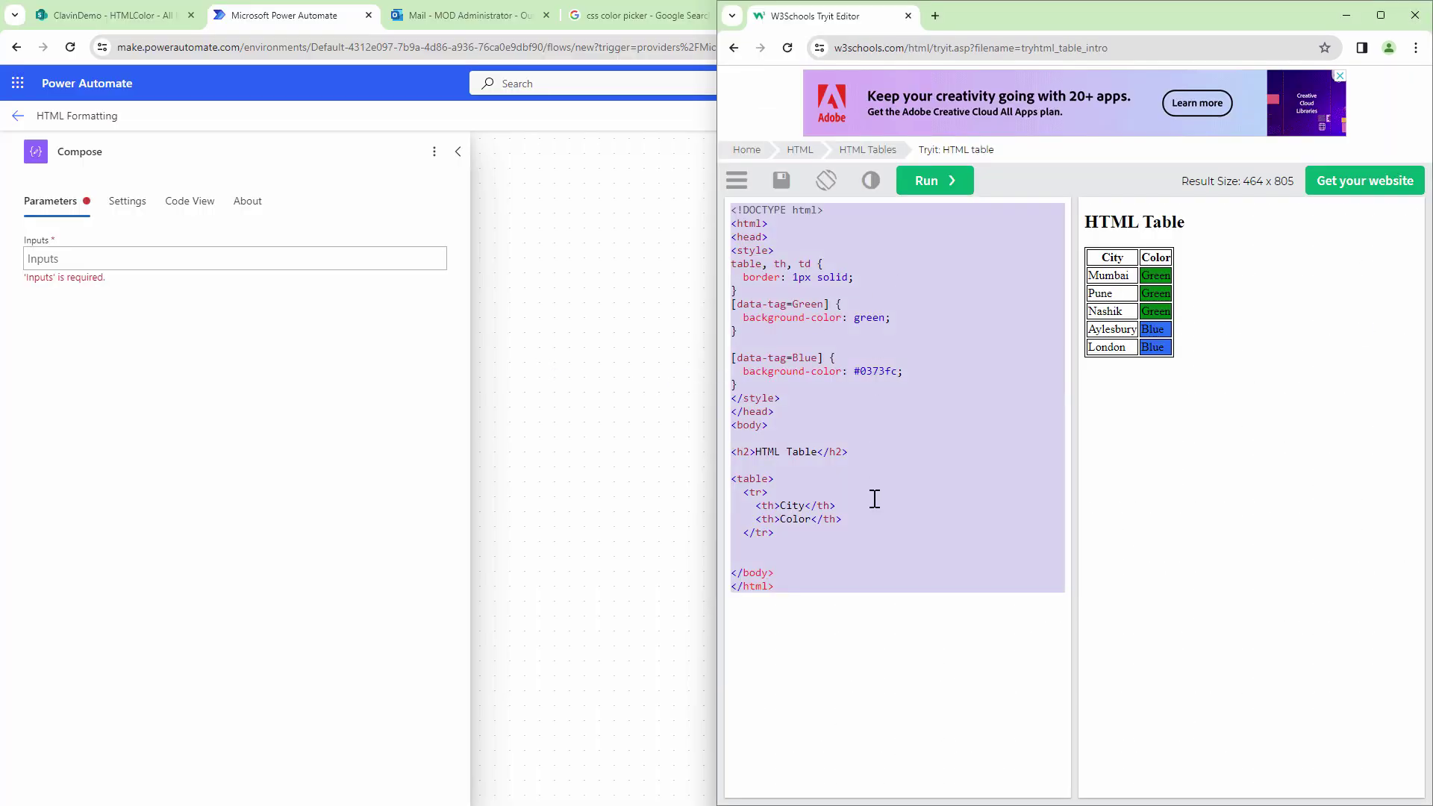
pyautogui.click(875, 499)
pyautogui.moveTo(799, 589); pyautogui.dragTo(720, 207)
pyautogui.hotkey('ctrl', 'c')
pyautogui.click(118, 259)
pyautogui.hotkey('ctrl', 'v')
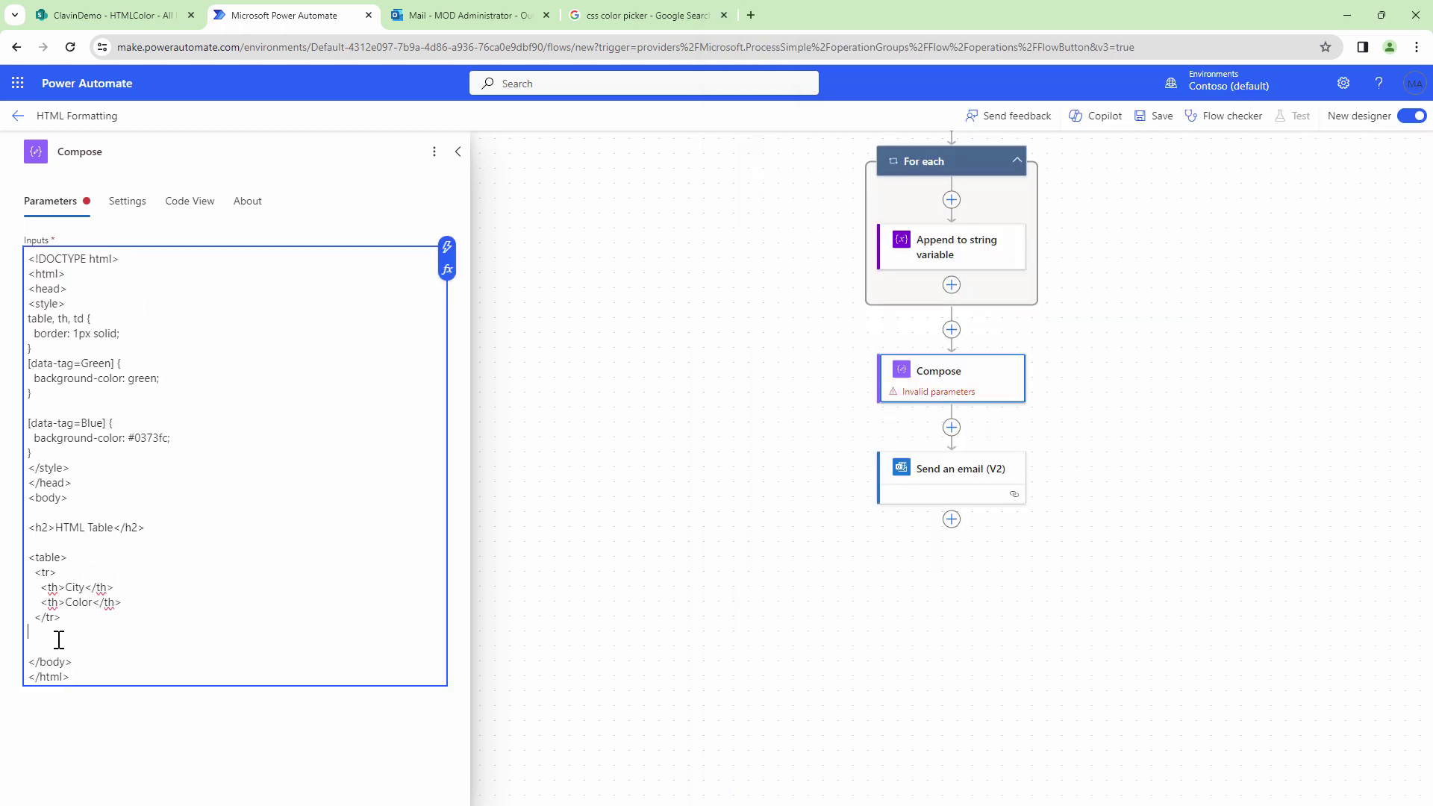
# Insert the HTMLTable variable from dynamic content into the Compose template
pyautogui.click(446, 274)
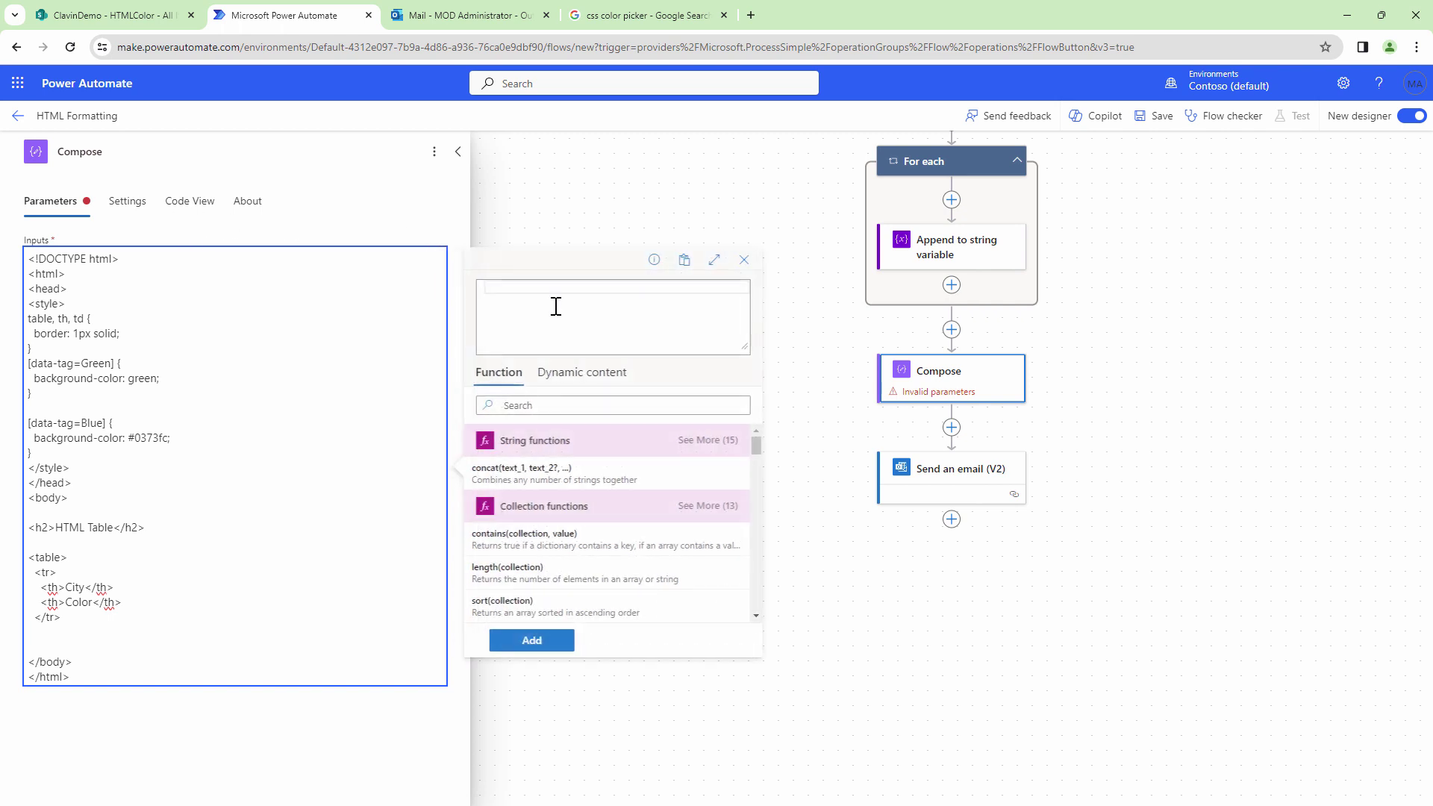
pyautogui.click(597, 373)
pyautogui.click(553, 475)
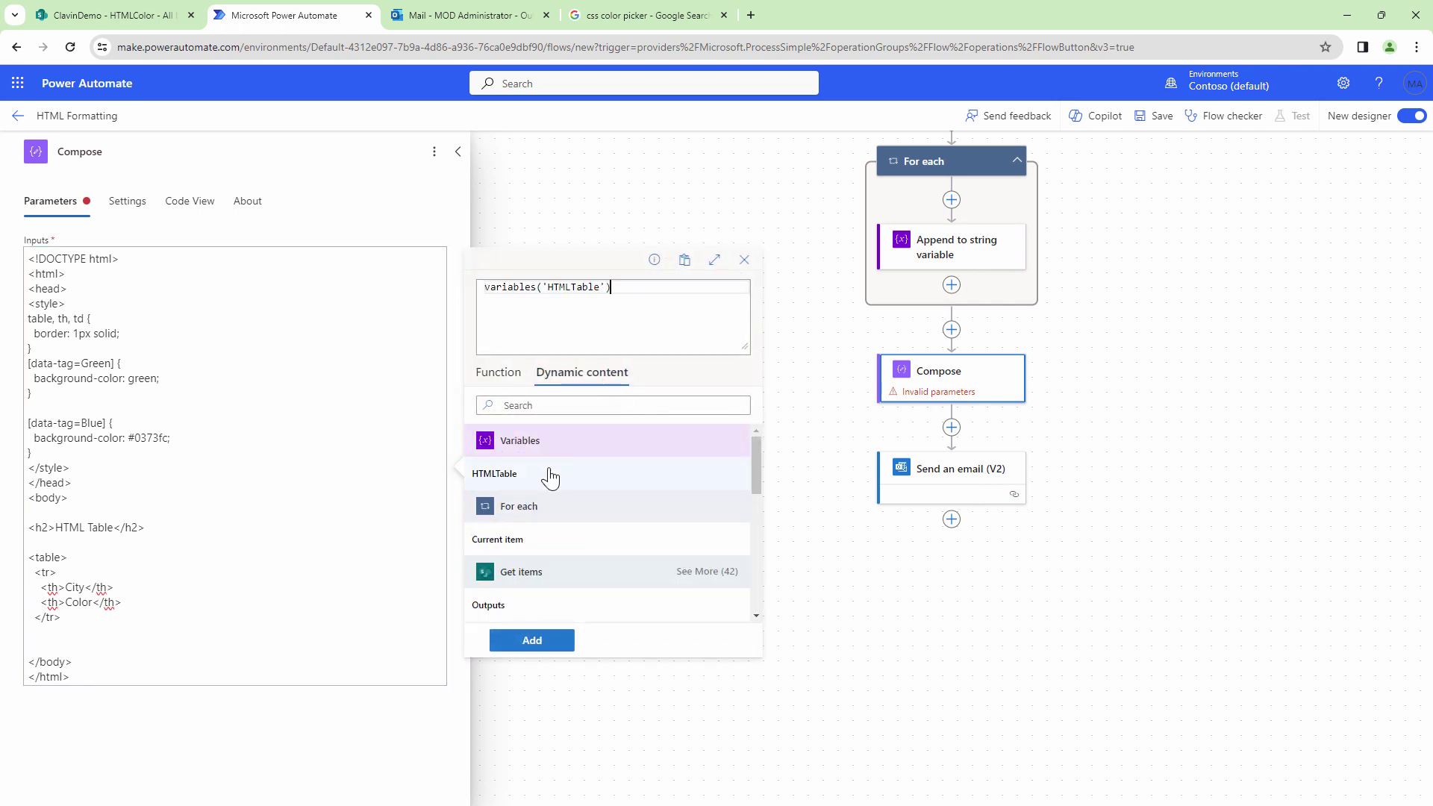
pyautogui.click(542, 647)
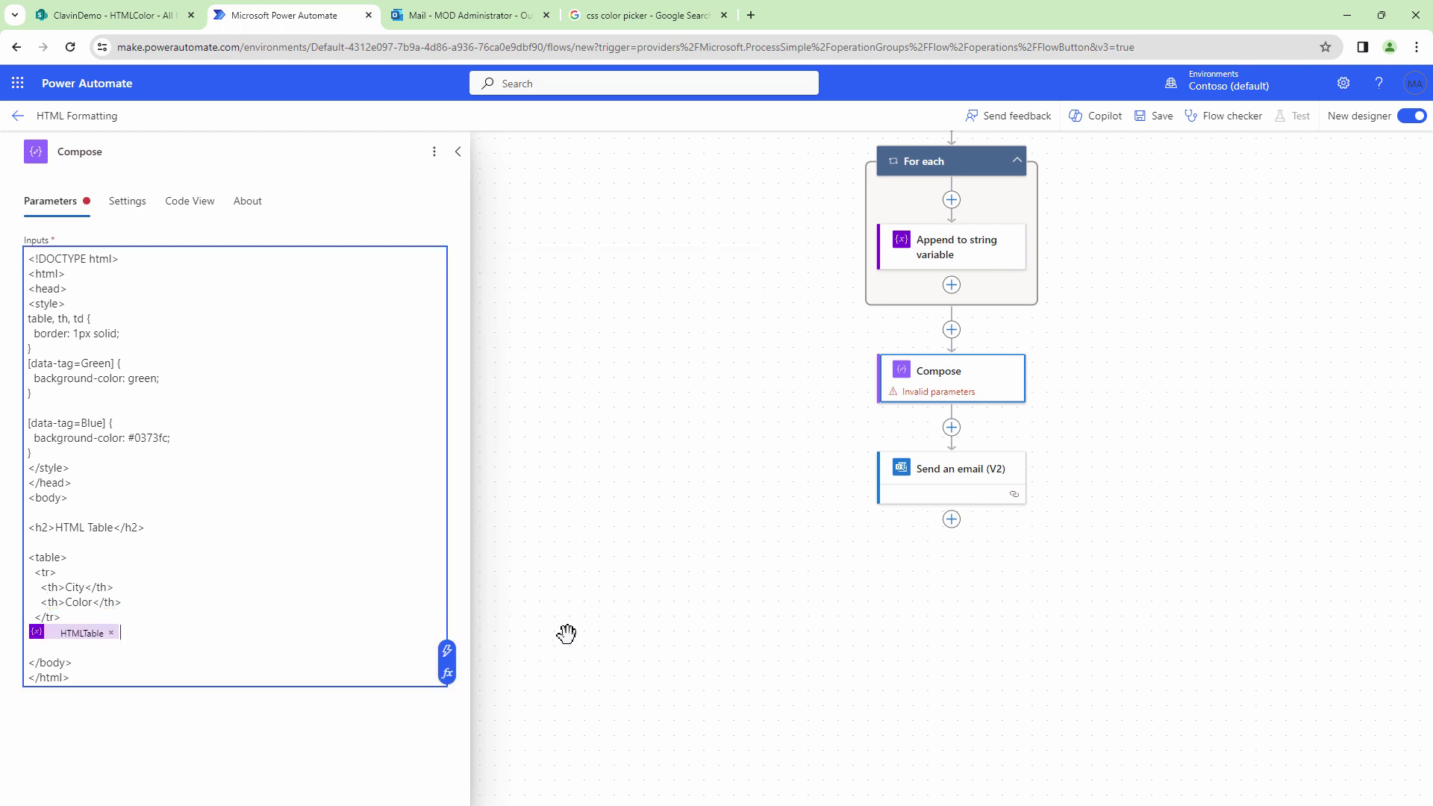
pyautogui.click(40, 646)
pyautogui.press('BackSpace')
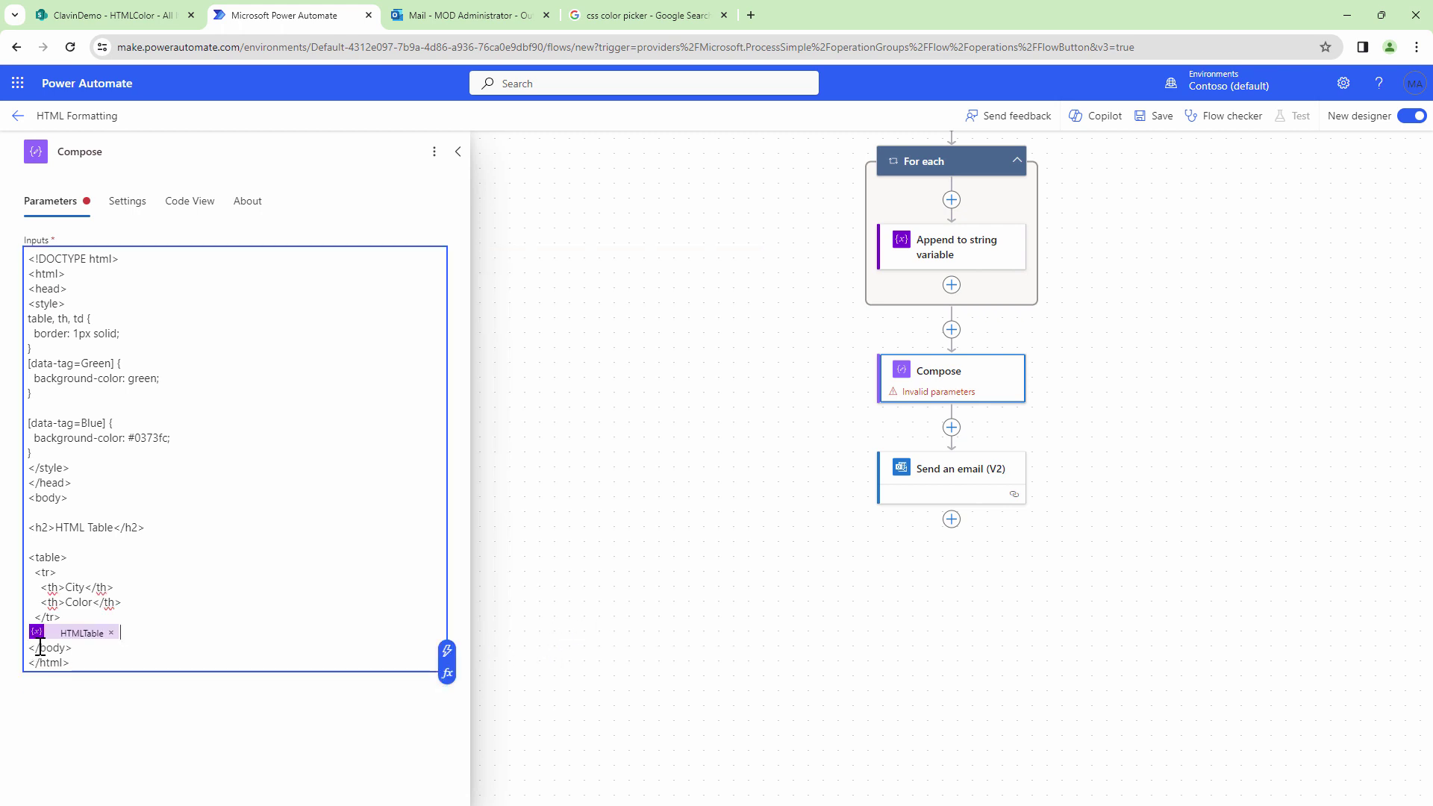
pyautogui.click(560, 663)
# Replace the Send an email (V2) body, in code view, with the Compose Outputs
pyautogui.click(952, 463)
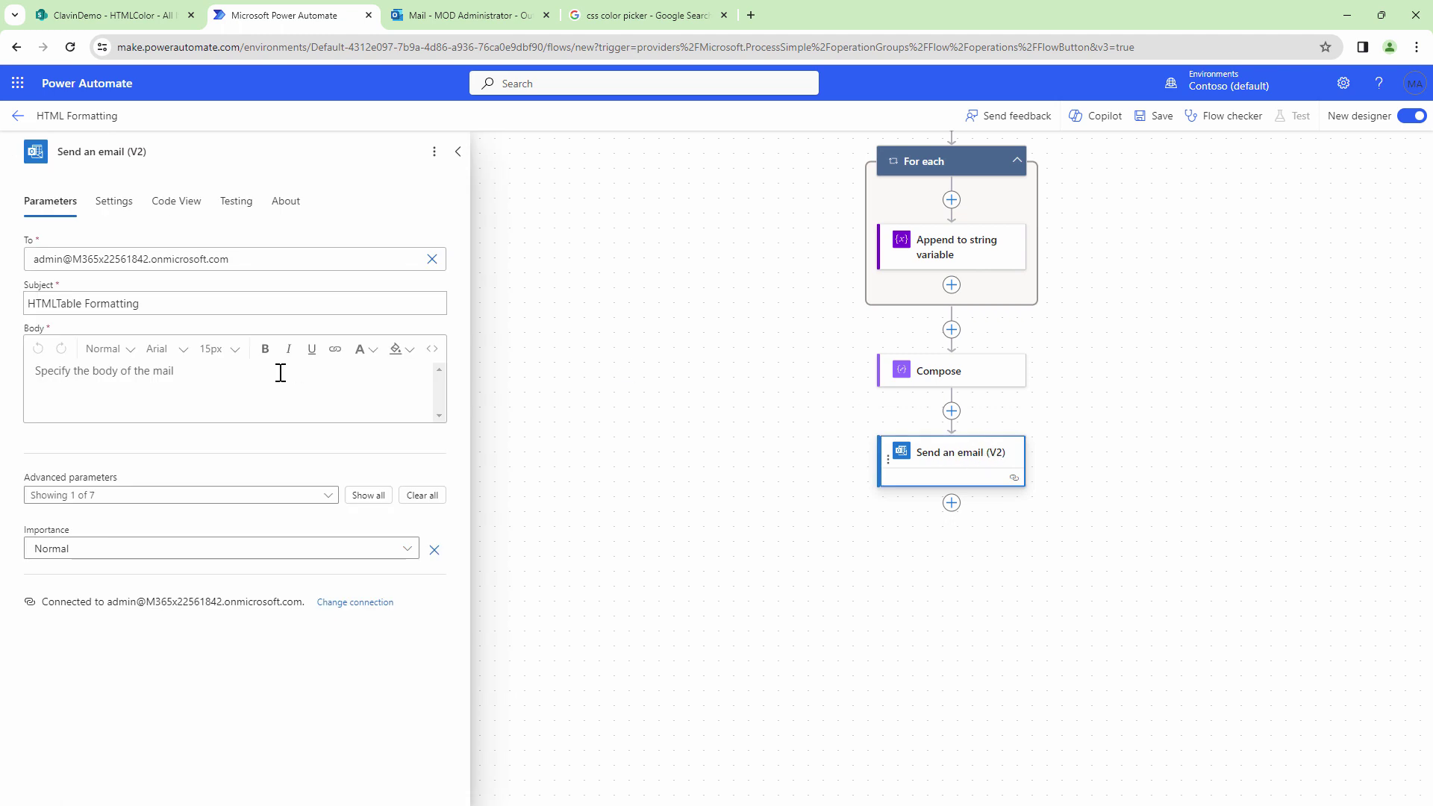
pyautogui.click(439, 352)
pyautogui.tripleClick(151, 384)
pyautogui.press('BackSpace')
pyautogui.click(447, 359)
pyautogui.click(545, 512)
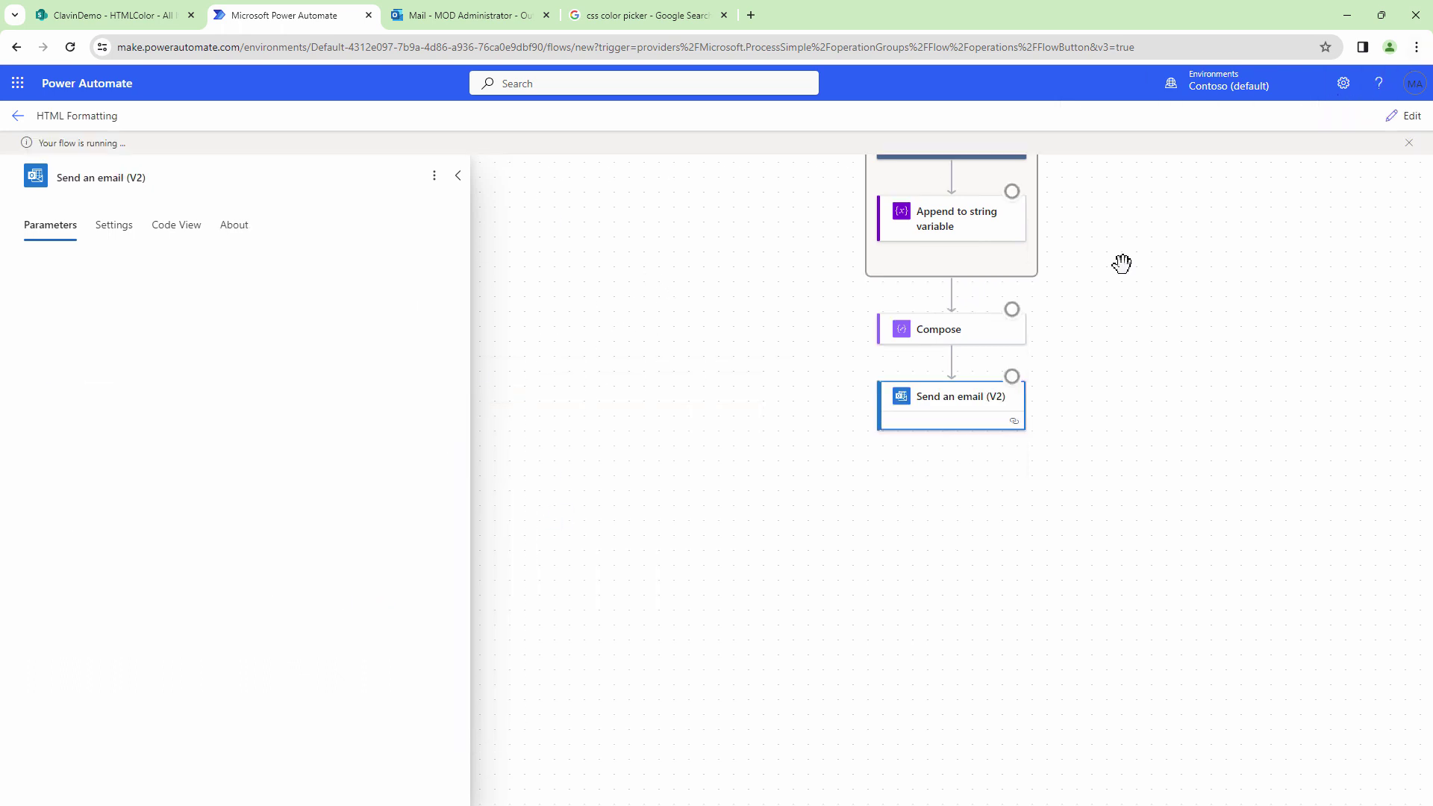
pyautogui.click(473, 17)
# Open the newest HTMLTable Formatting email to check the coloured table, then return to the flow run
pyautogui.click(357, 281)
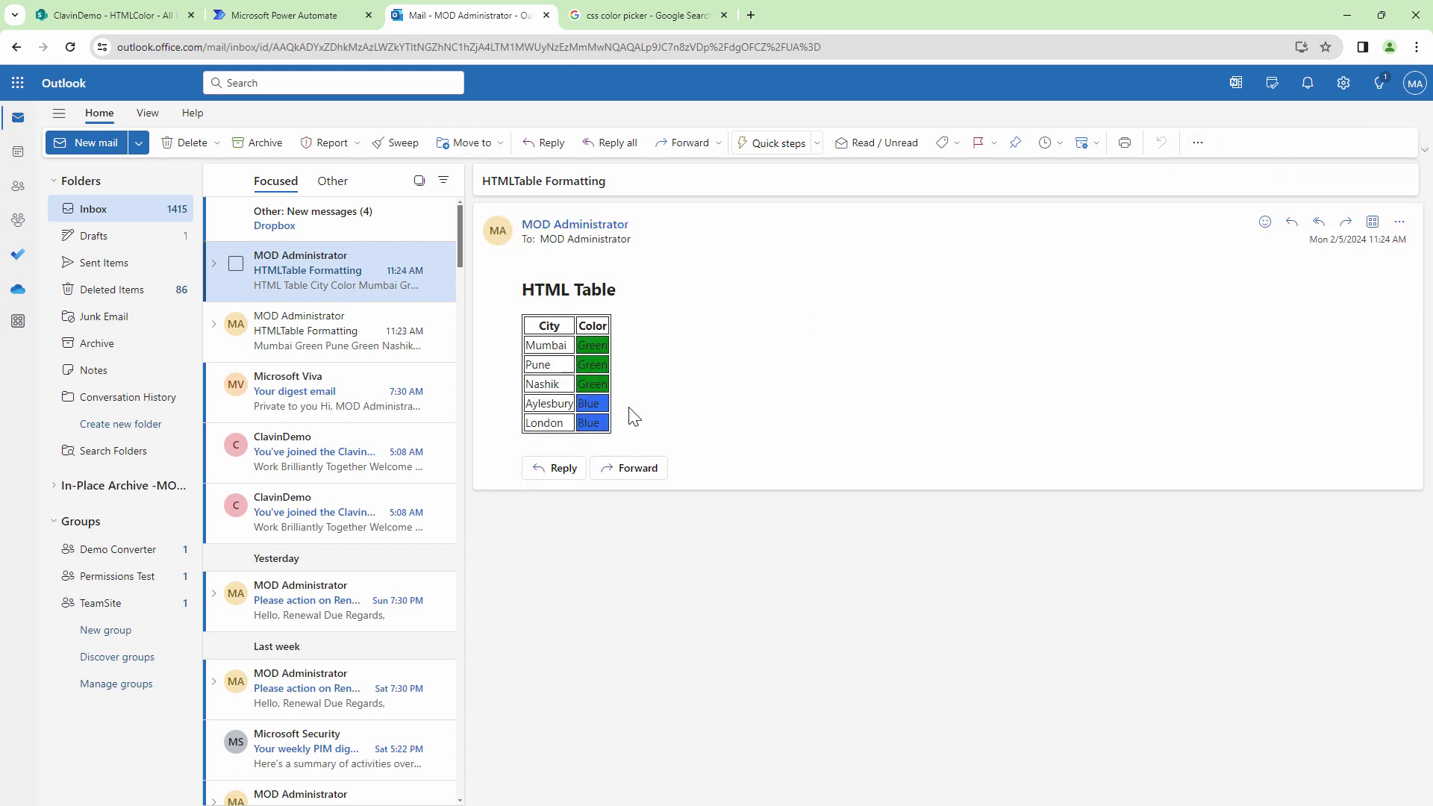
pyautogui.hotkey('ctrl', 'shift', 'Tab')
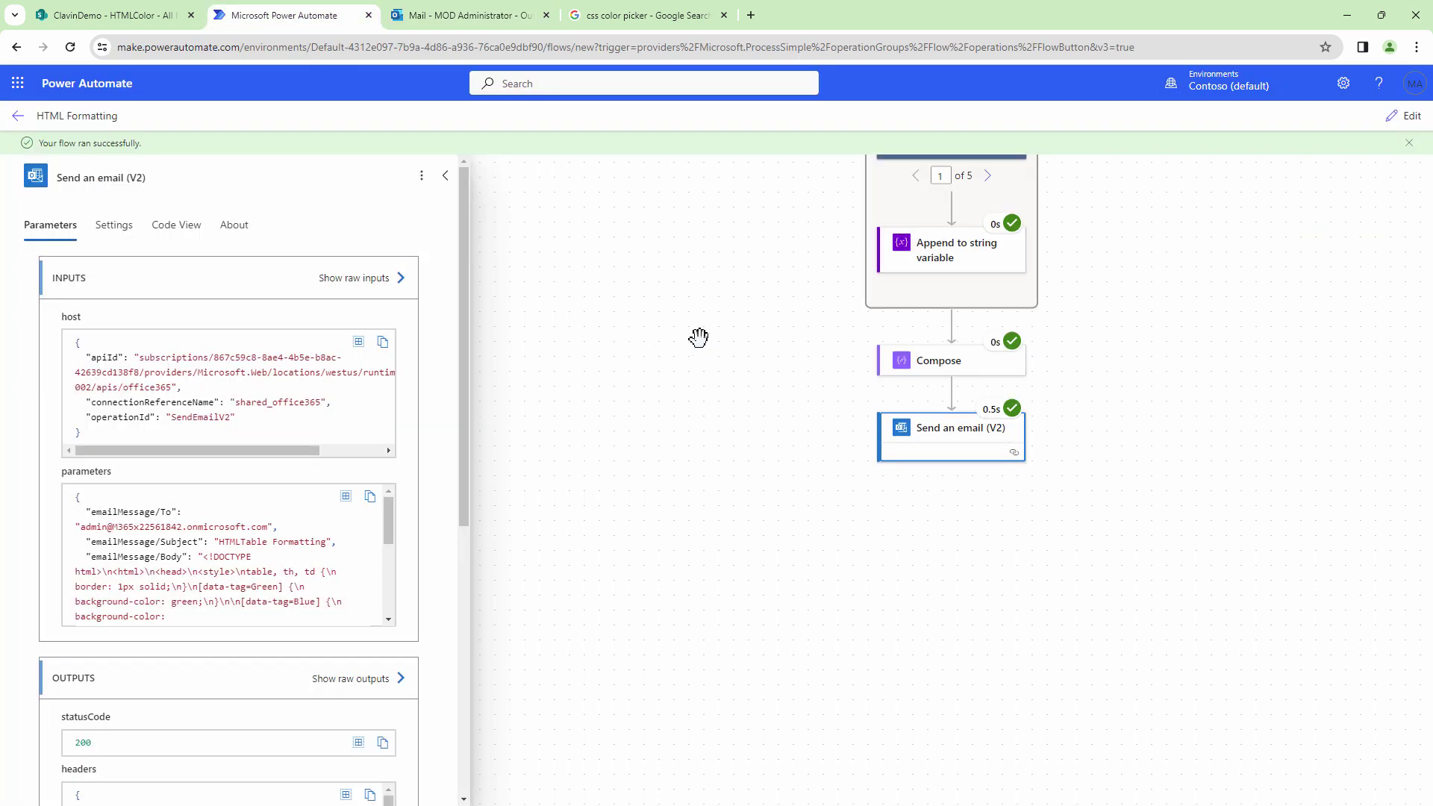
# In the For each loop's settings, switch Concurrency Control on and set Degree of Parallelism to 50
pyautogui.scroll(3, 699, 338)
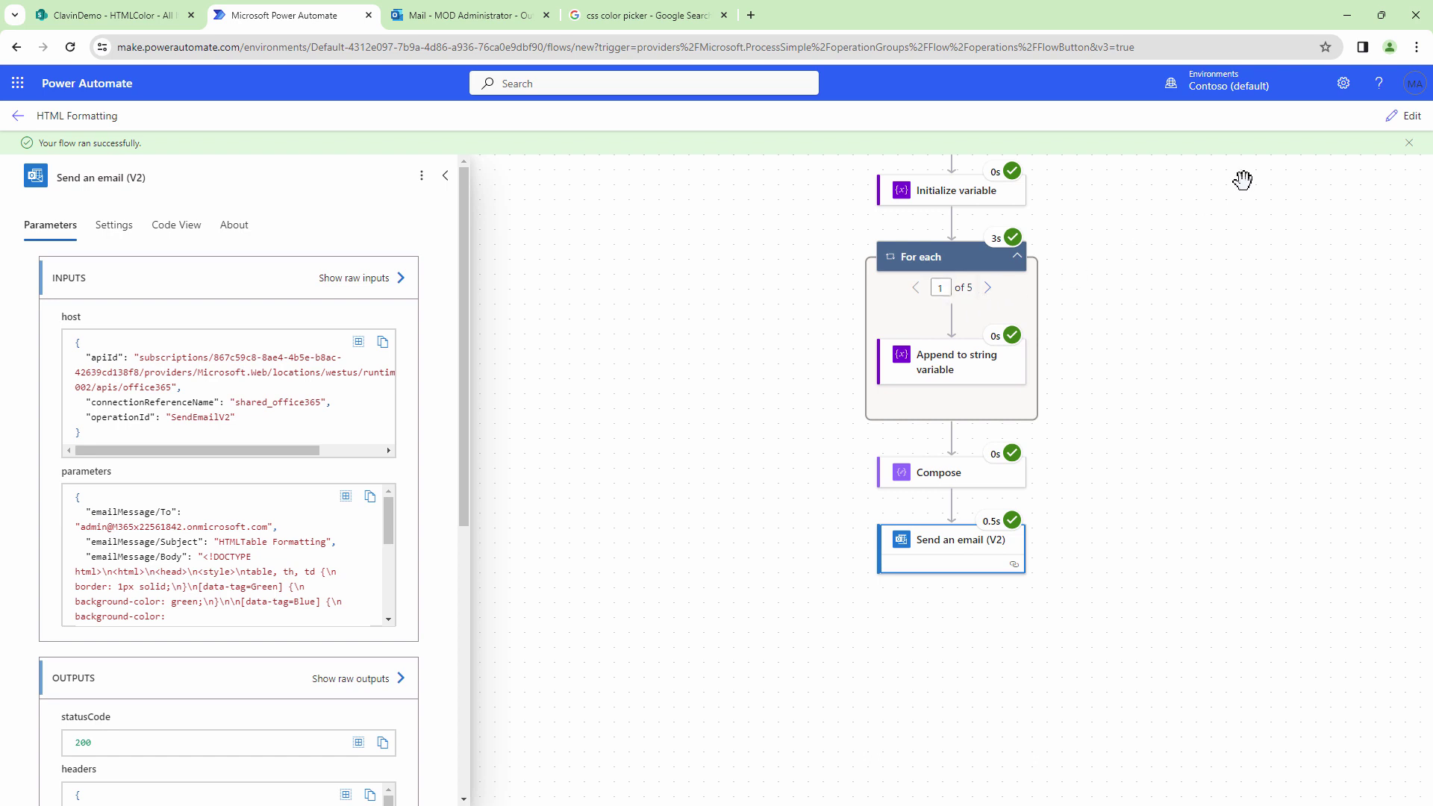
pyautogui.click(1387, 119)
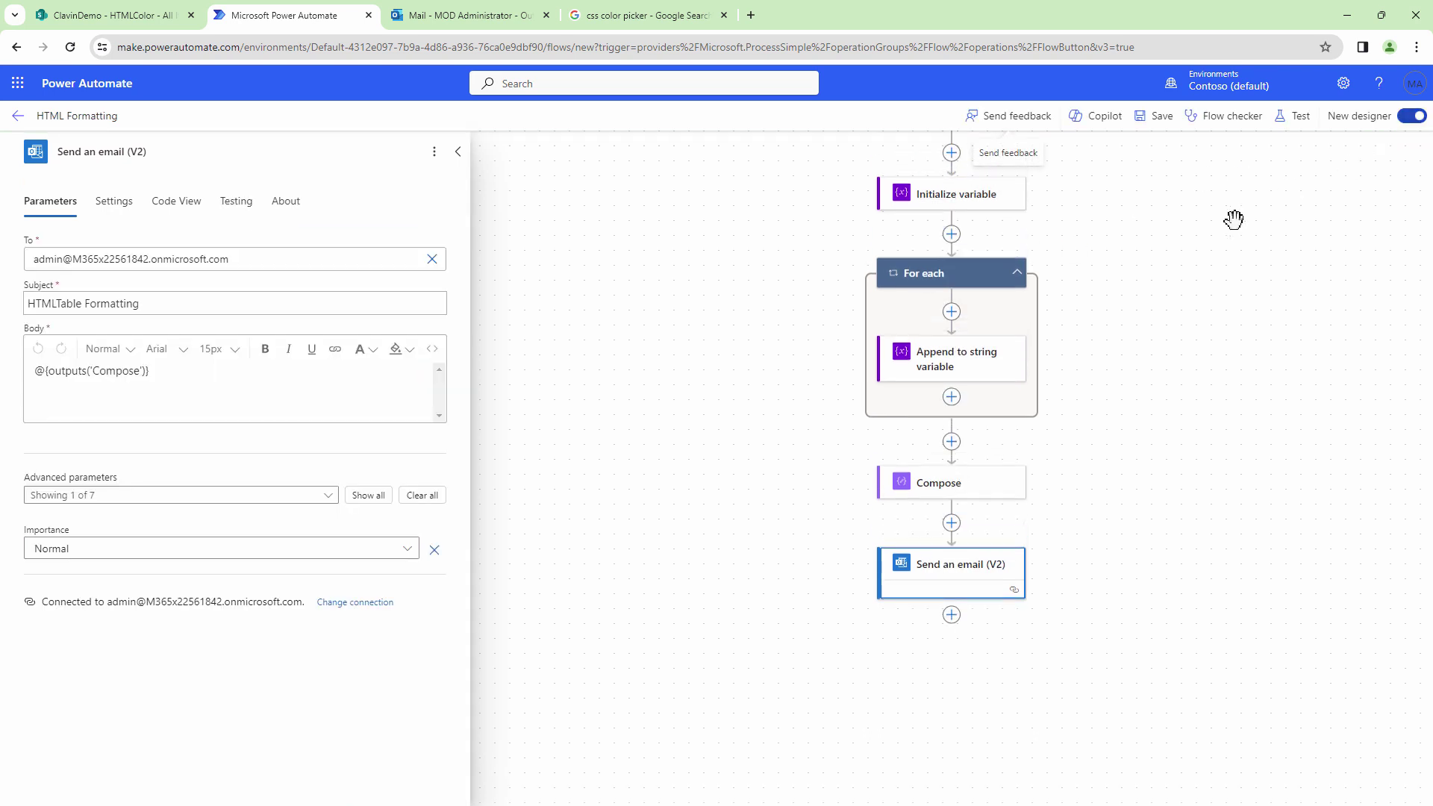
pyautogui.click(1021, 282)
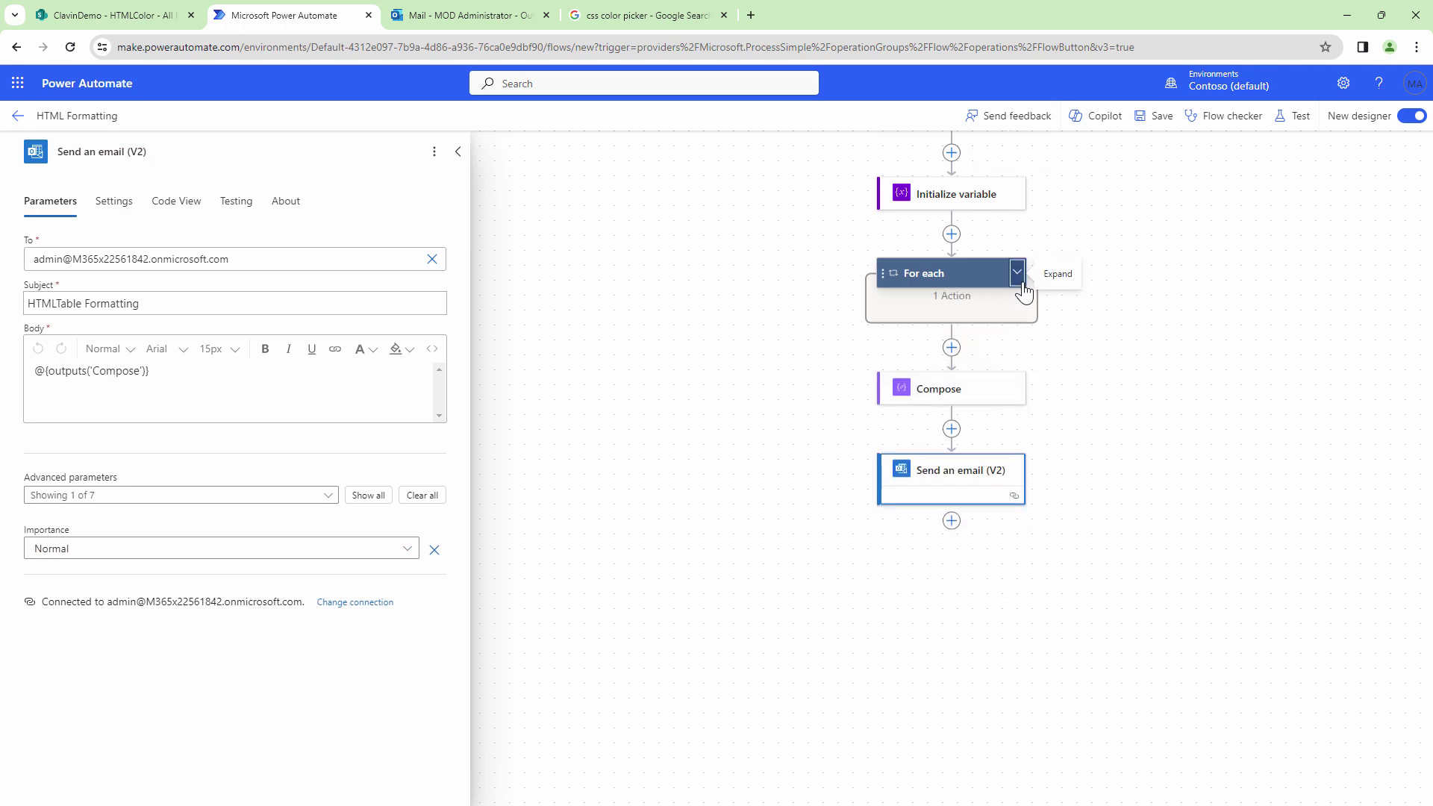
pyautogui.click(1021, 283)
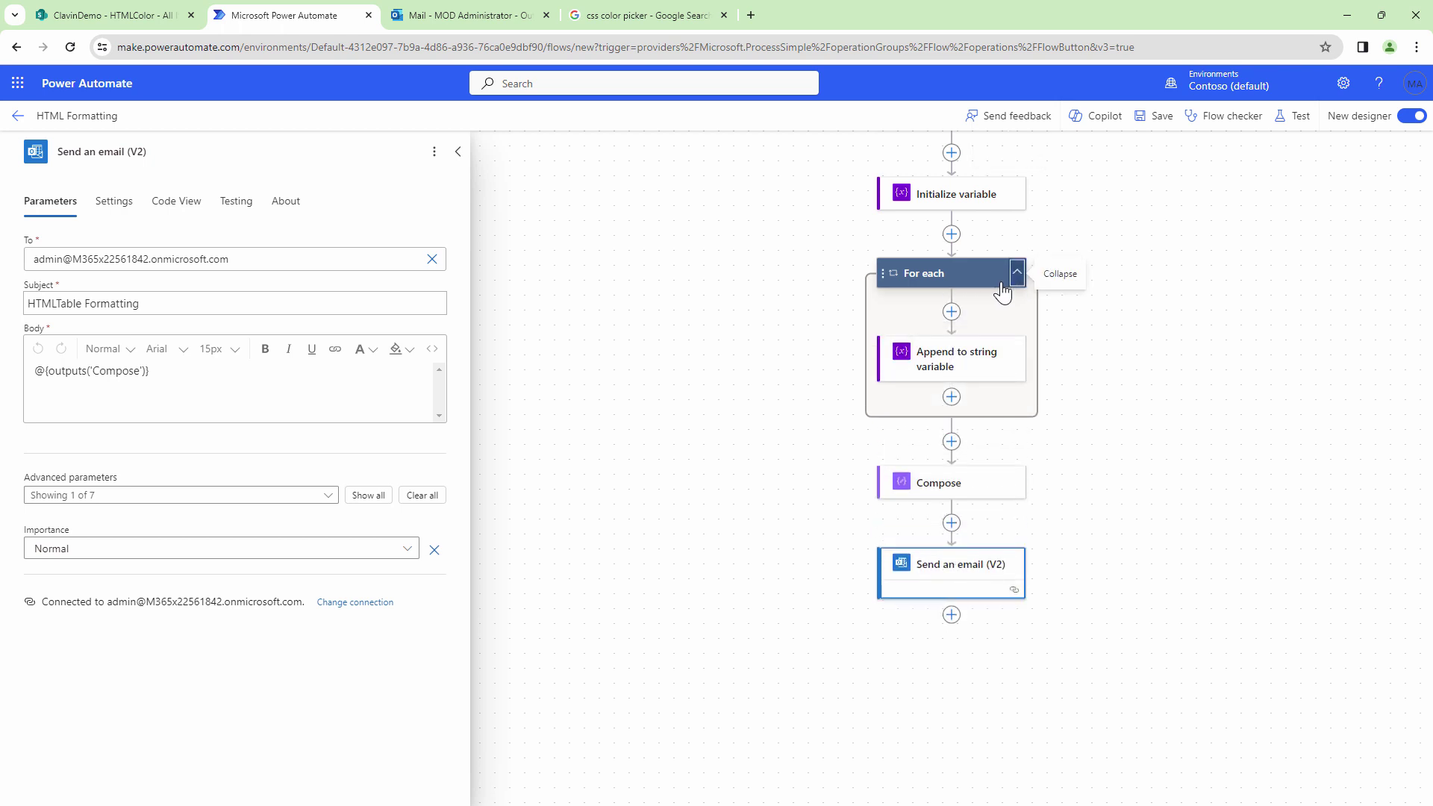
pyautogui.click(882, 275)
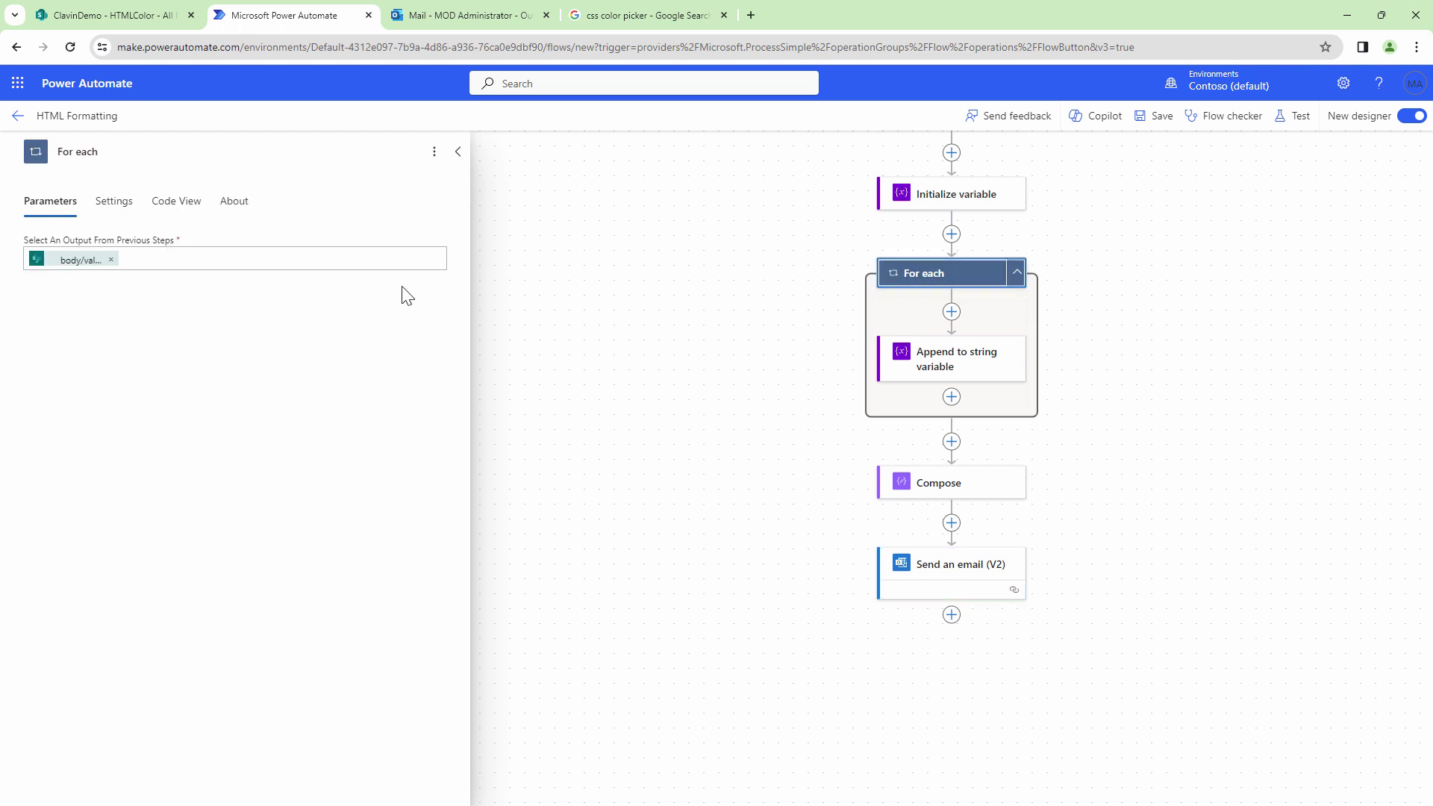
pyautogui.click(111, 207)
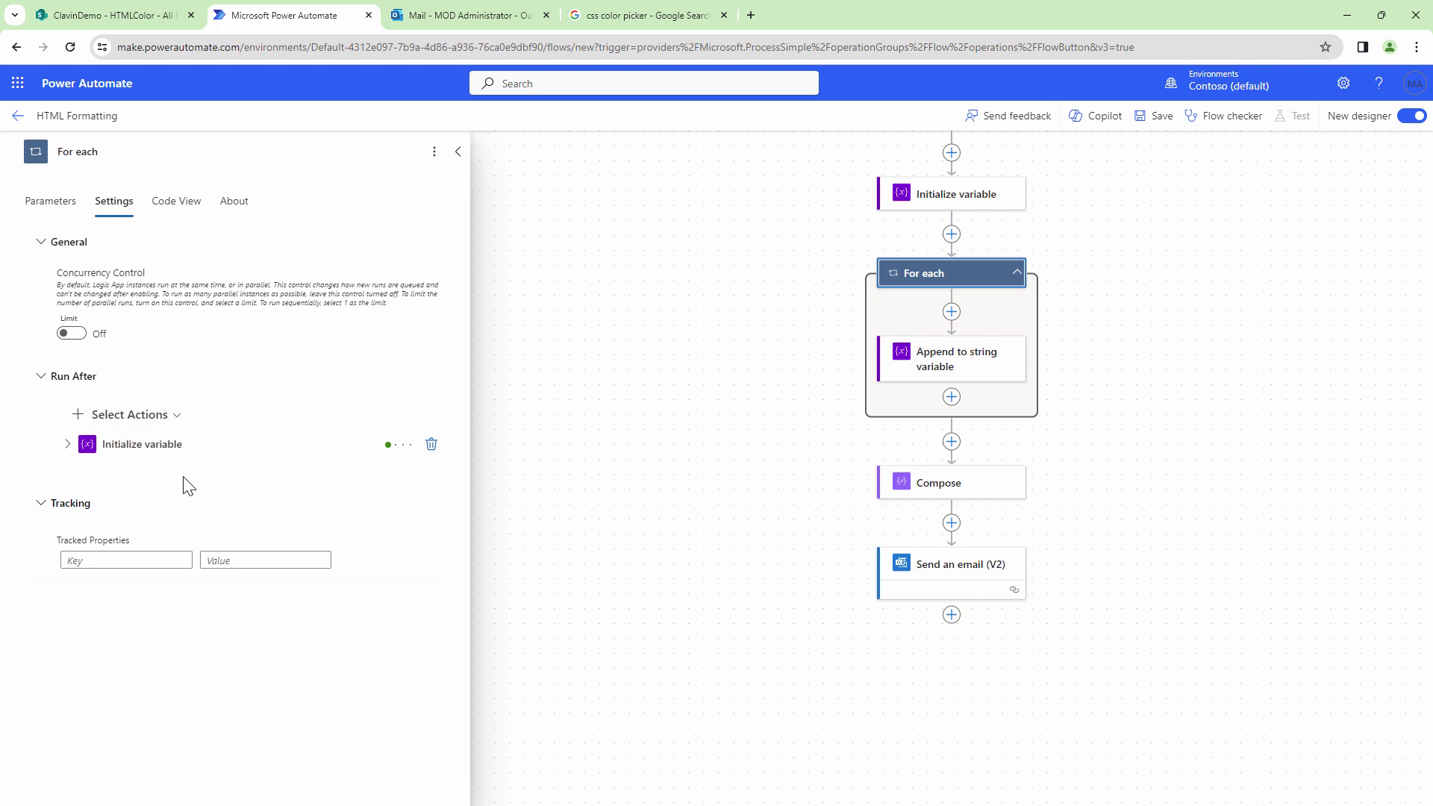
pyautogui.click(71, 333)
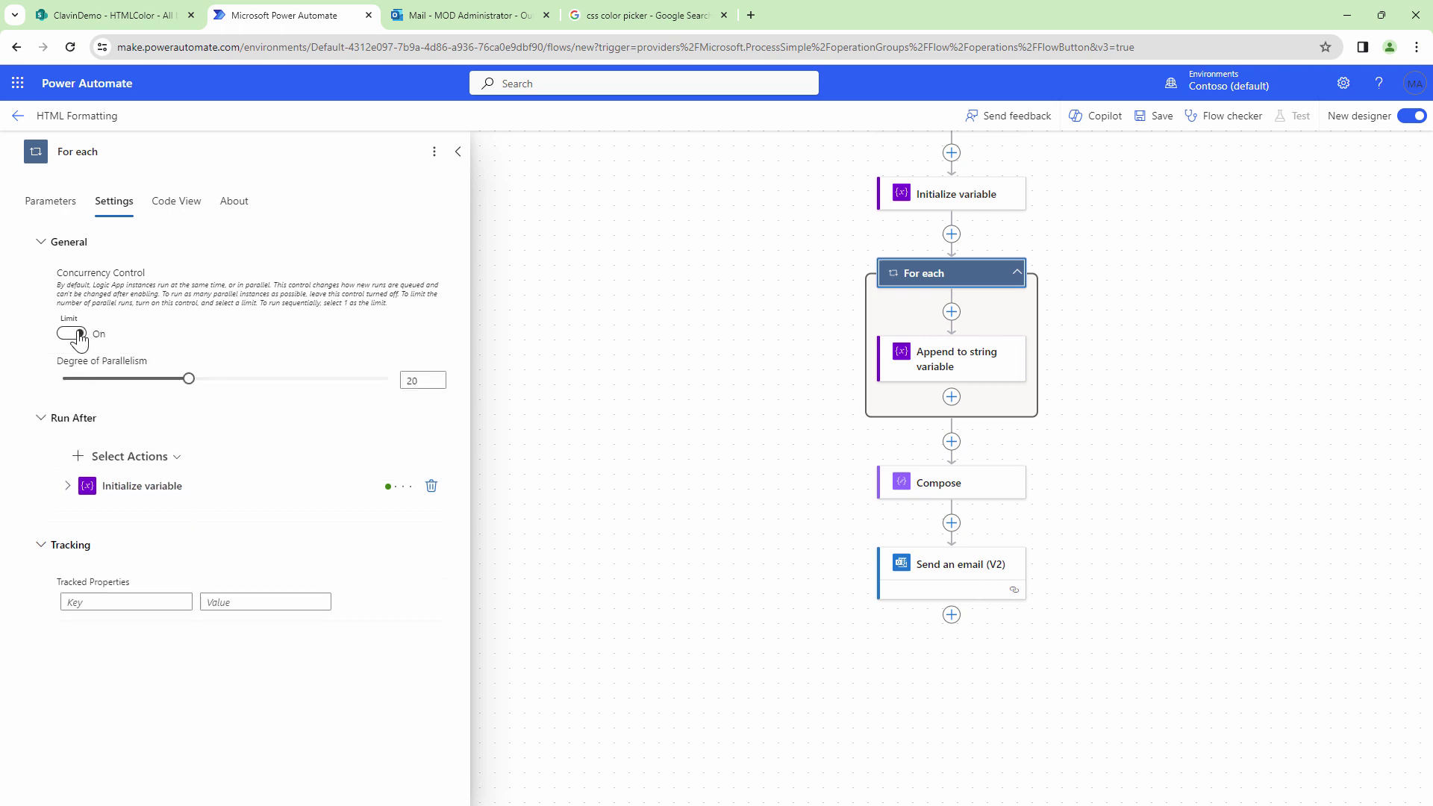
pyautogui.moveTo(189, 379); pyautogui.dragTo(391, 392)
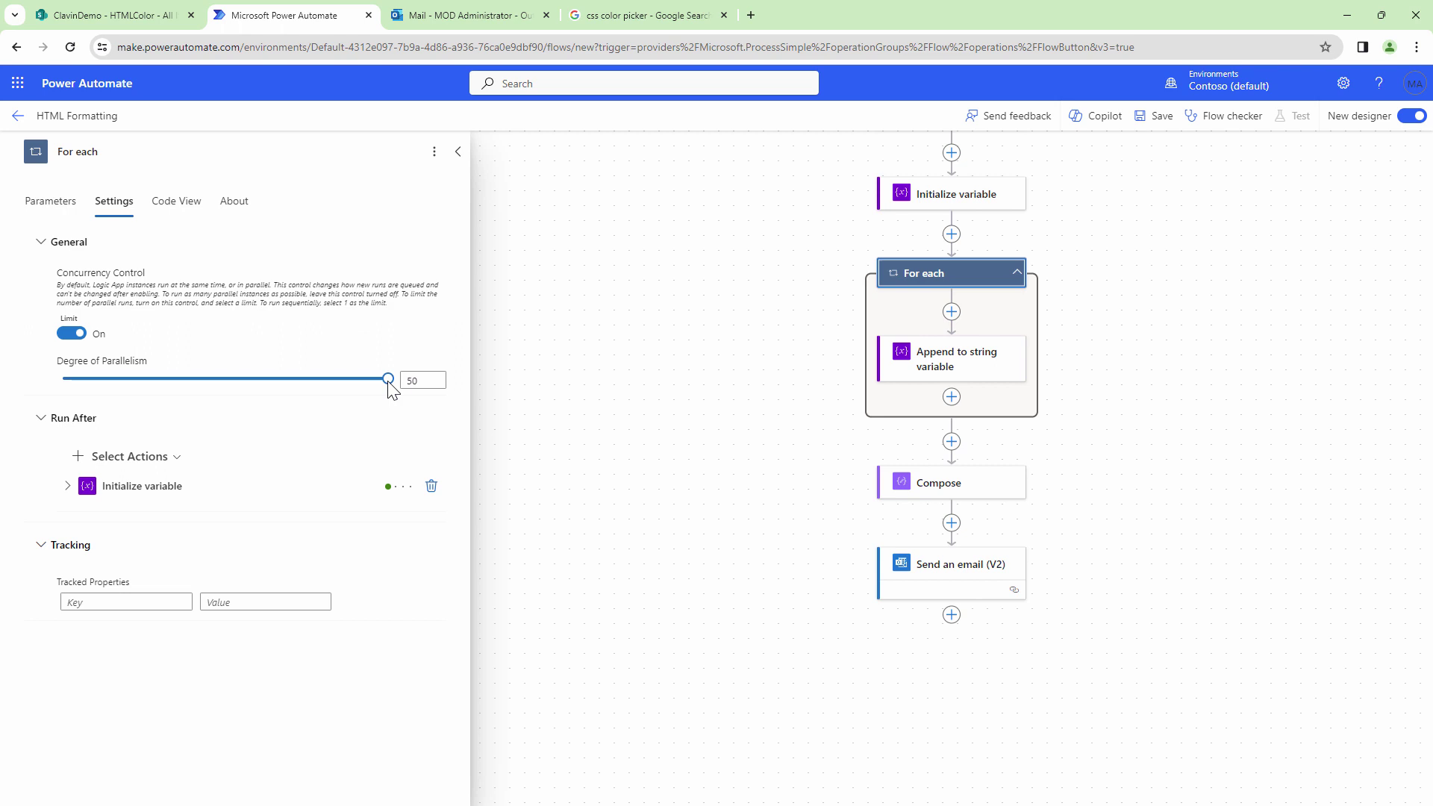